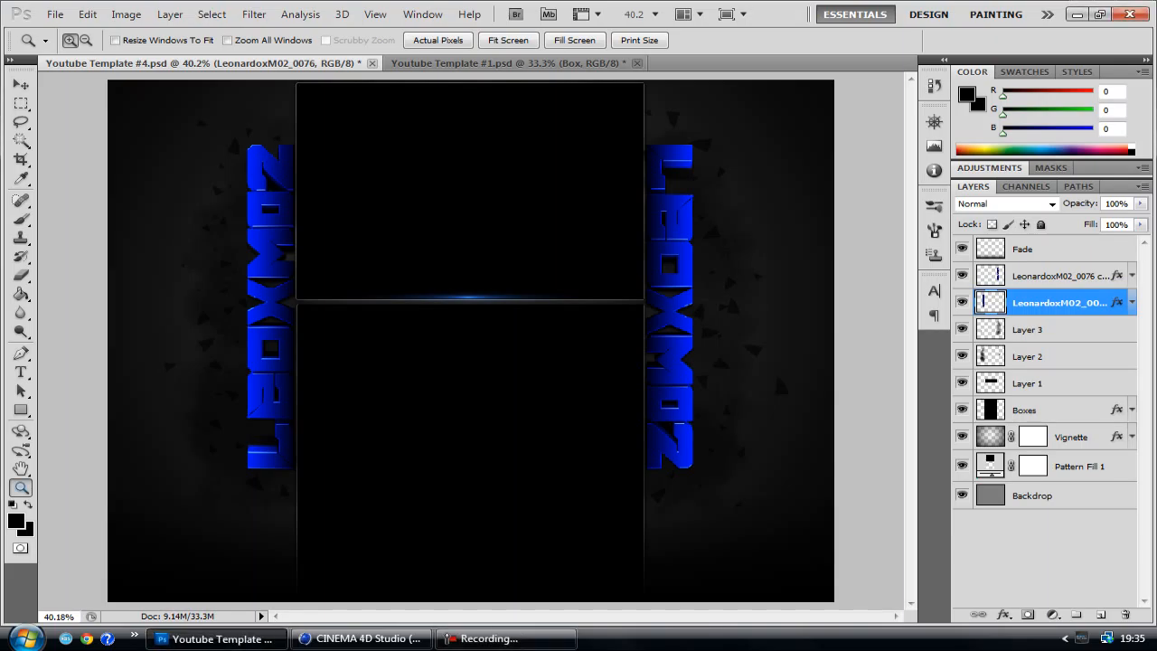
pyautogui.click(411, 332)
pyautogui.click(403, 327)
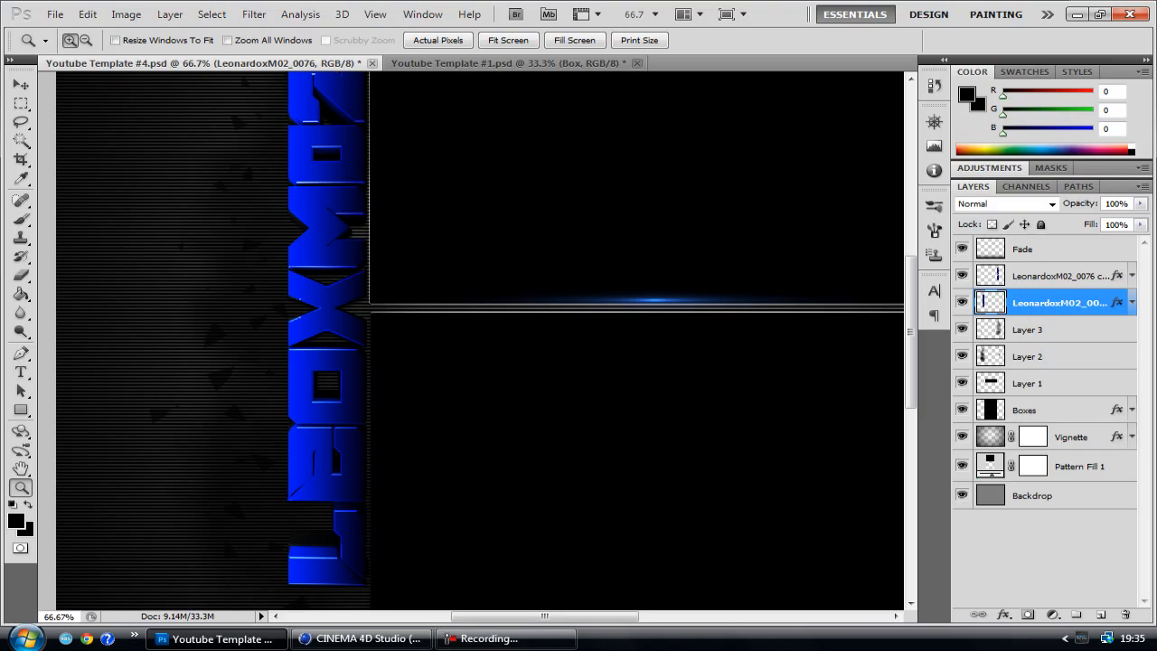
pyautogui.click(508, 40)
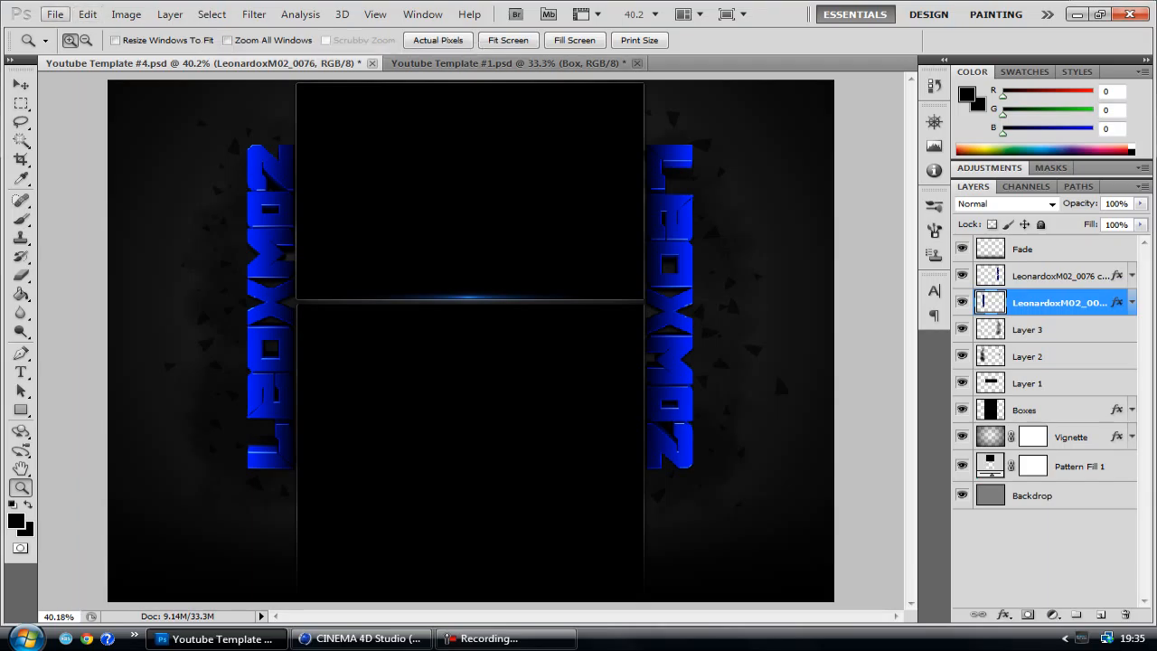
# Create a new RGB document 1 pixel wide and 2 pixels high at 72 pixels/inch with a white background
pyautogui.click(55, 14)
pyautogui.click(56, 14)
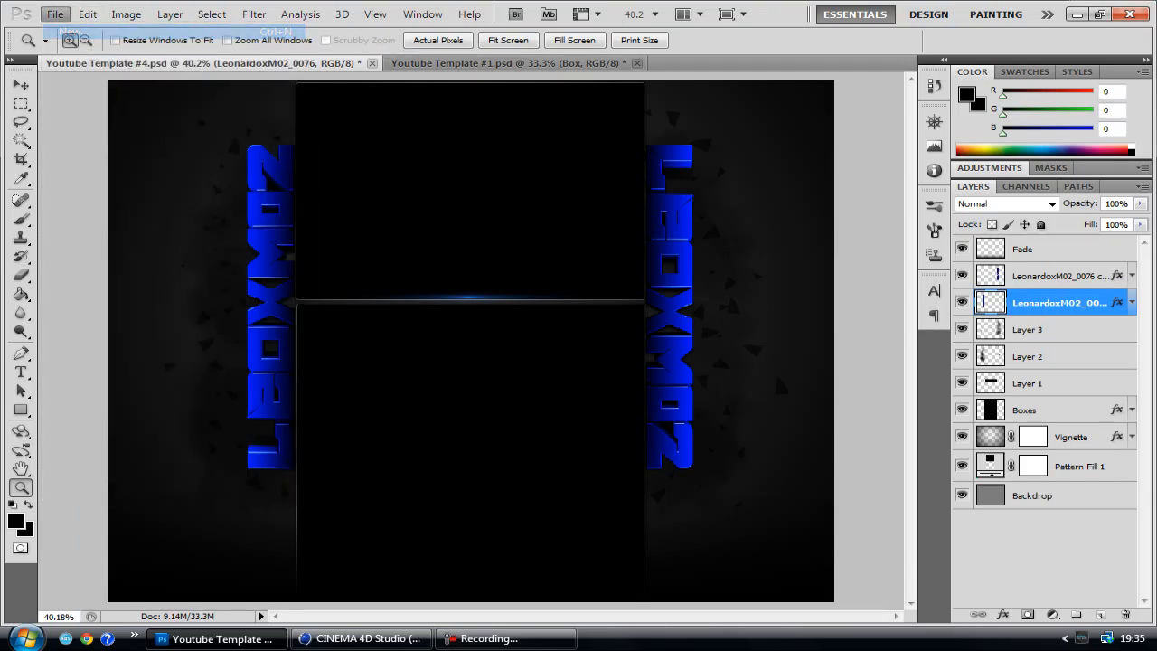
pyautogui.hotkey('ctrl', 'n')
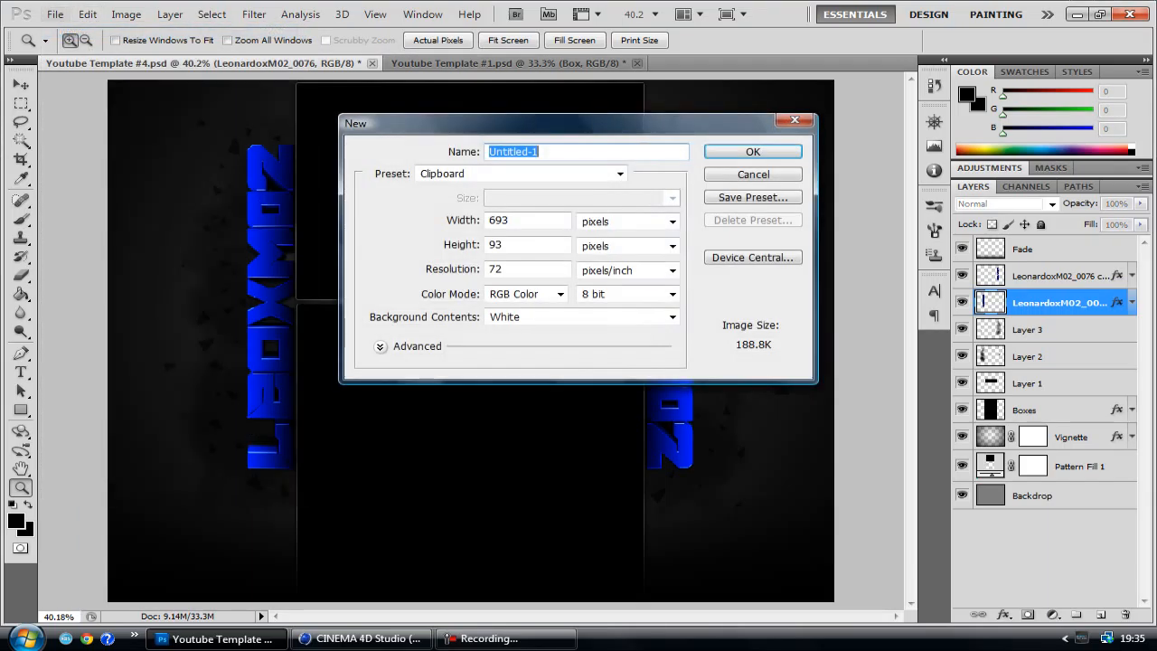
pyautogui.press('Tab')
pyautogui.press('Tab')
pyautogui.write('1')
pyautogui.press('Tab')
pyautogui.write('2')
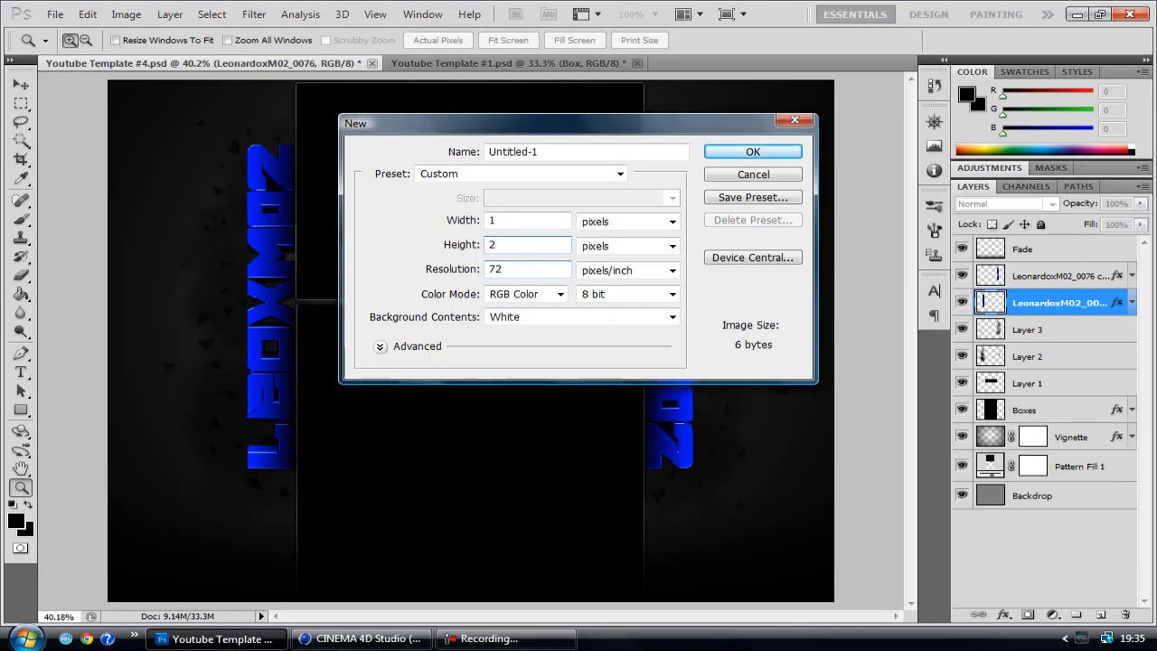
pyautogui.press('Return')
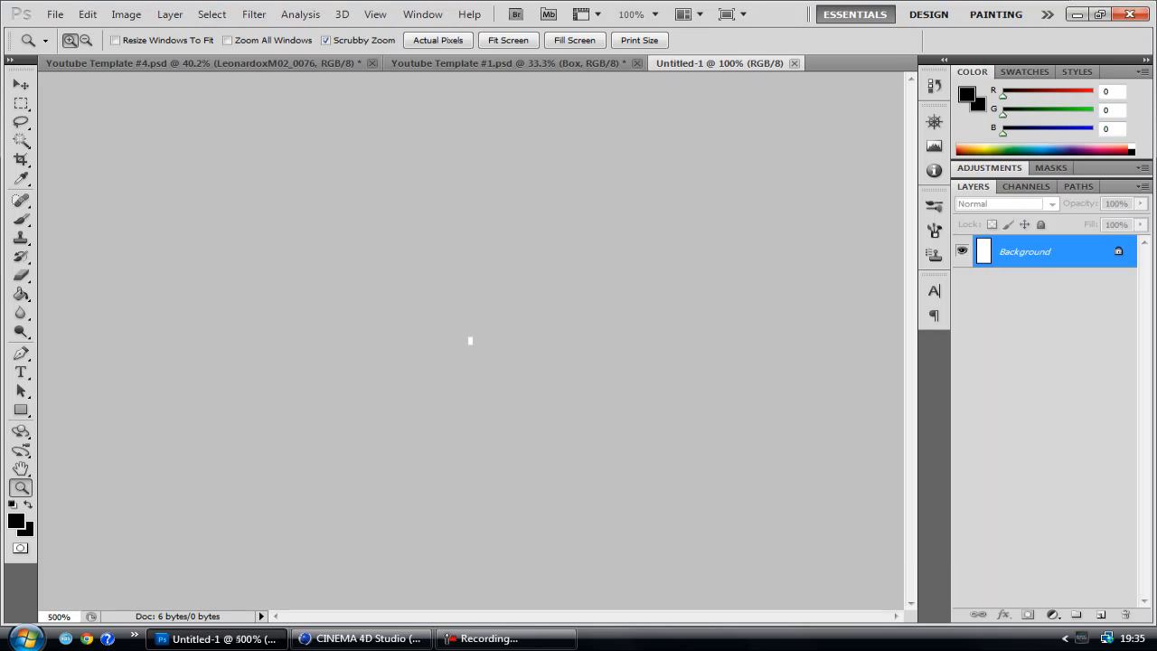
pyautogui.click(508, 40)
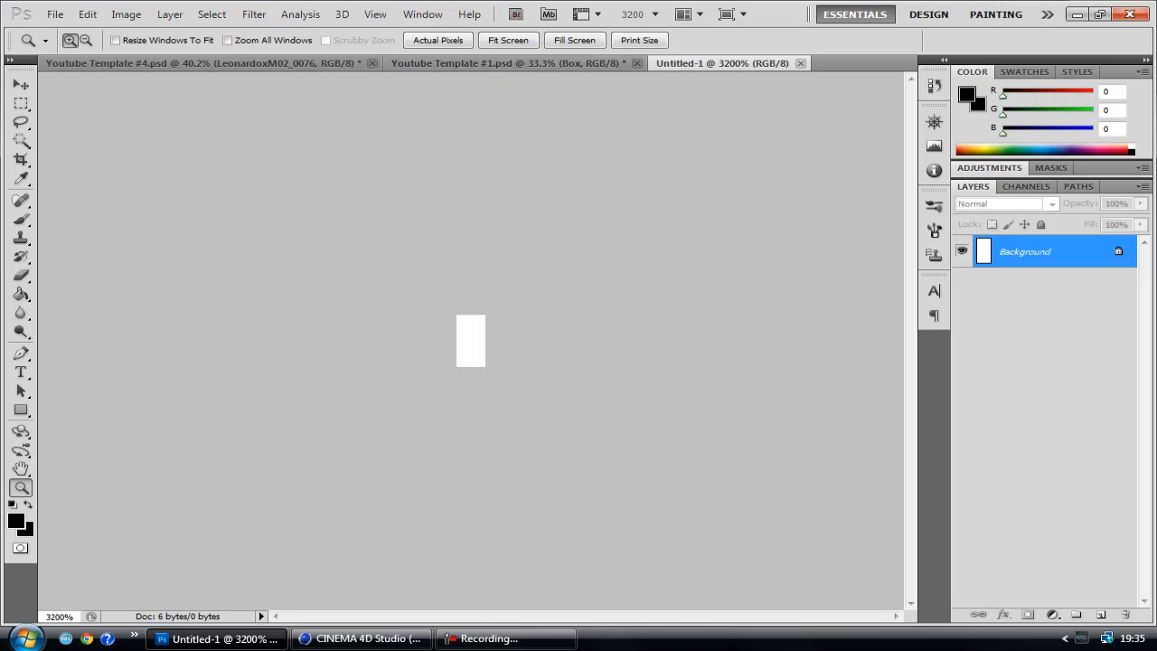
# Convert the Background into the regular layer Layer 0 and clear its lower pixel to transparency
pyautogui.doubleClick(1025, 252)
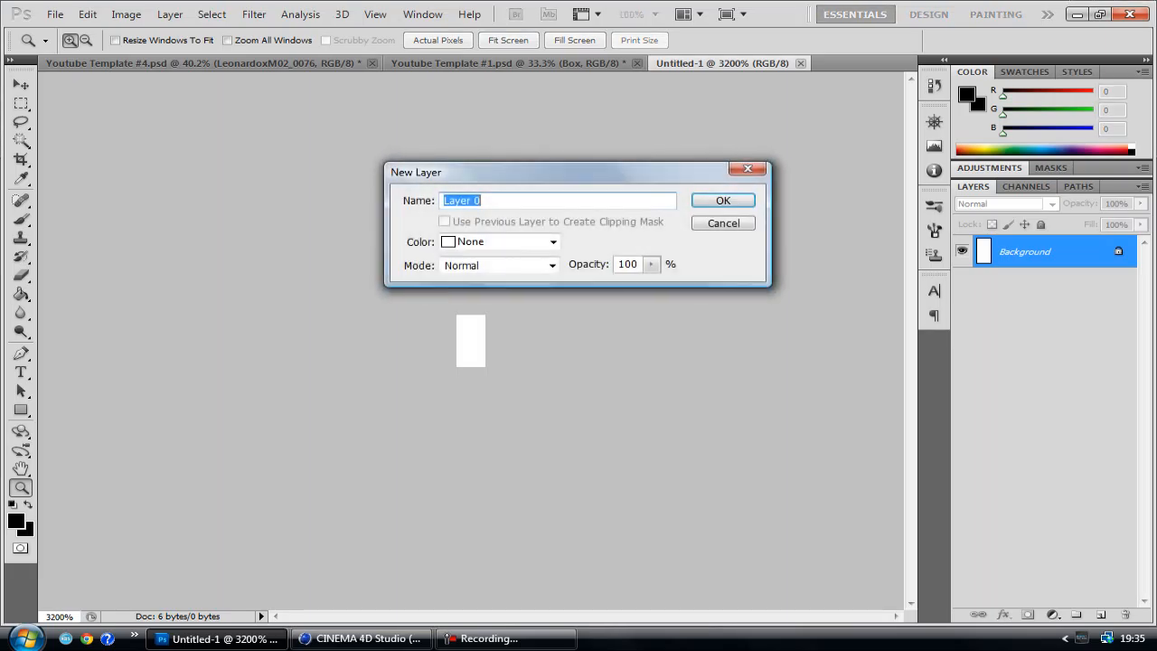
pyautogui.press('Return')
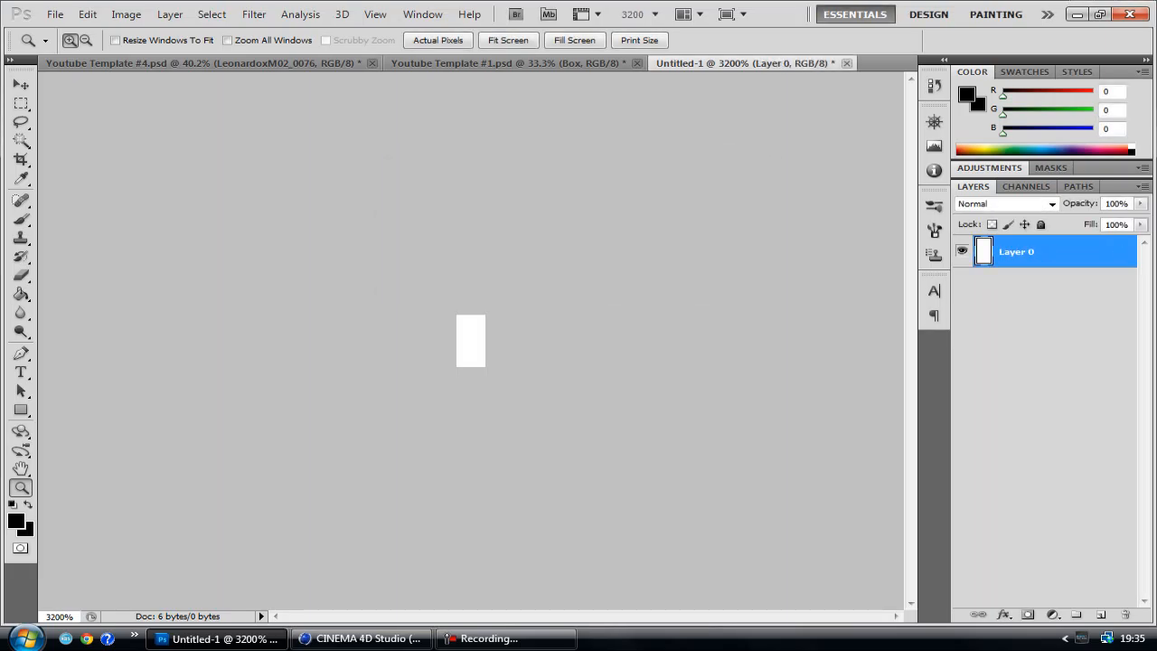
pyautogui.click(21, 103)
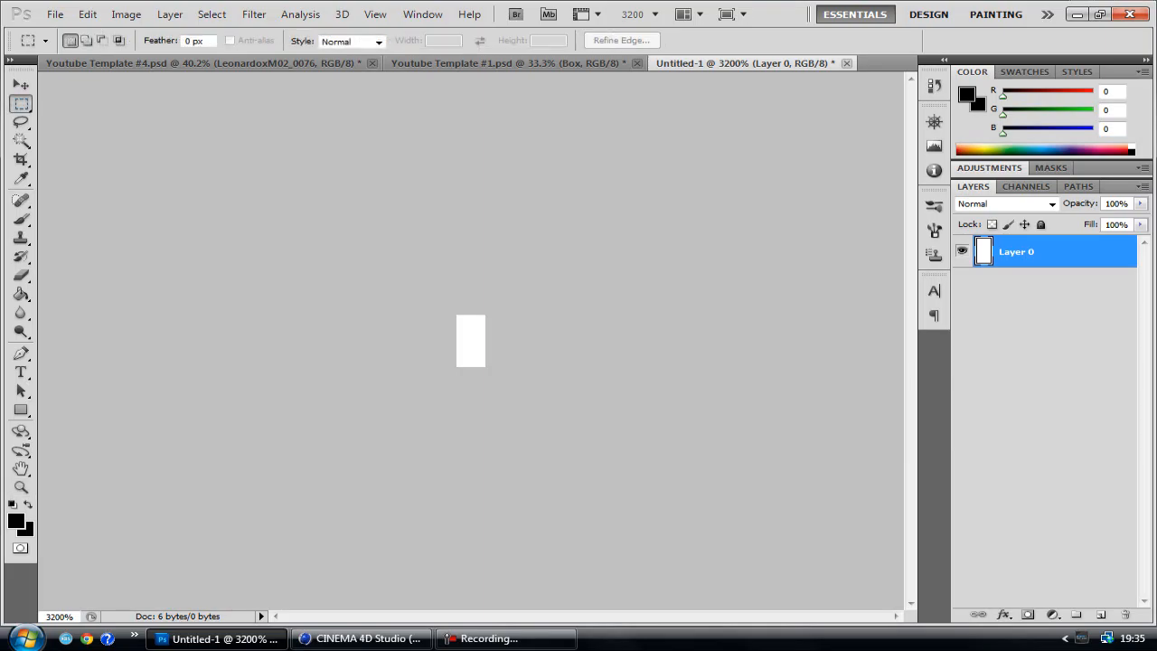
pyautogui.moveTo(456, 340); pyautogui.dragTo(486, 367)
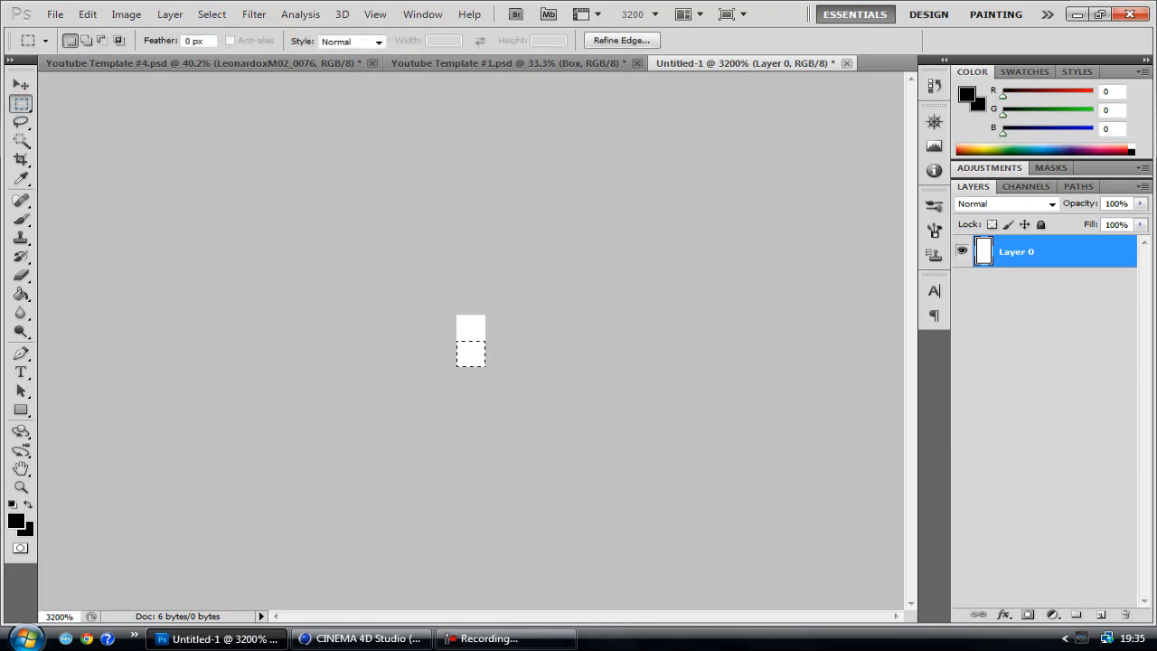
pyautogui.press('Delete')
pyautogui.hotkey('ctrl', 'd')
pyautogui.hotkey('ctrl', 'a')
pyautogui.hotkey('ctrl', 'd')
pyautogui.hotkey('ctrl', 'shift', 'i')
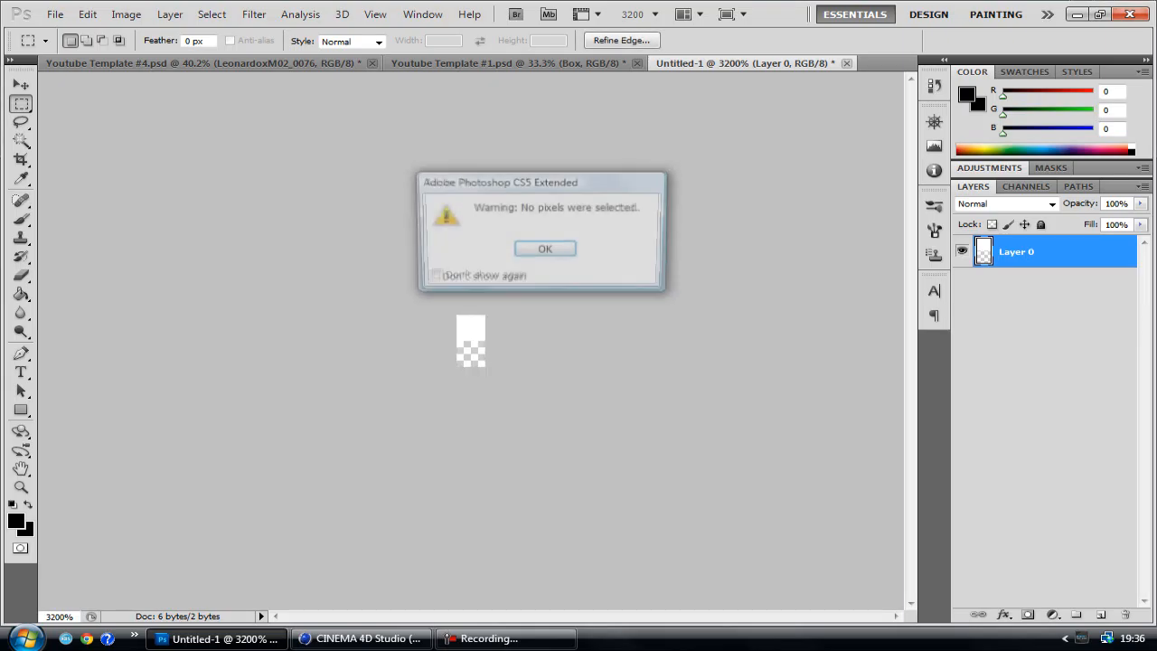
pyautogui.press('Return')
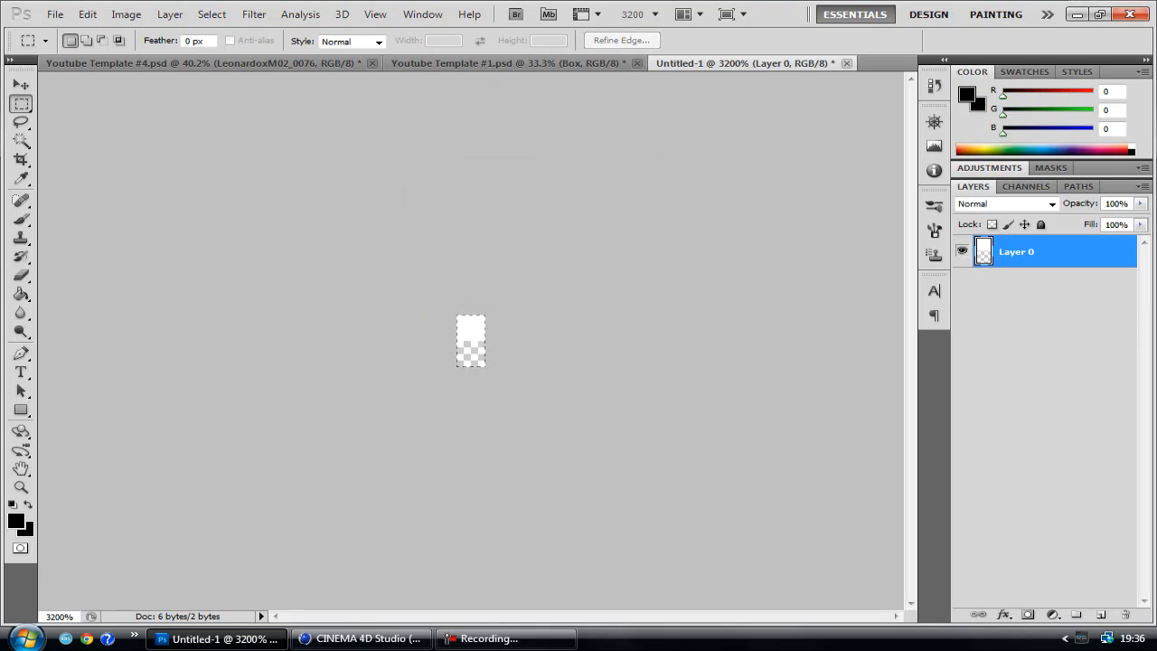
pyautogui.hotkey('ctrl', 'd')
pyautogui.hotkey('ctrl', 'd')
# Select the remaining white upper pixel of Layer 0 and fill it with black
pyautogui.hotkey('ctrl', 'a')
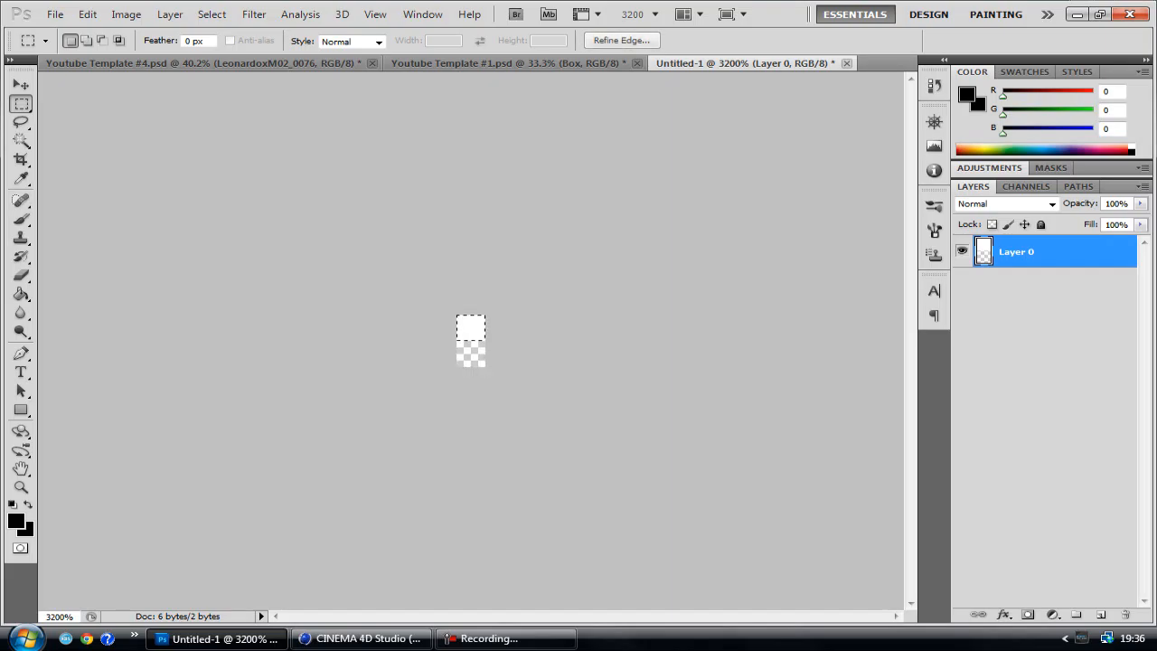
pyautogui.hotkey('alt', 'BackSpace')
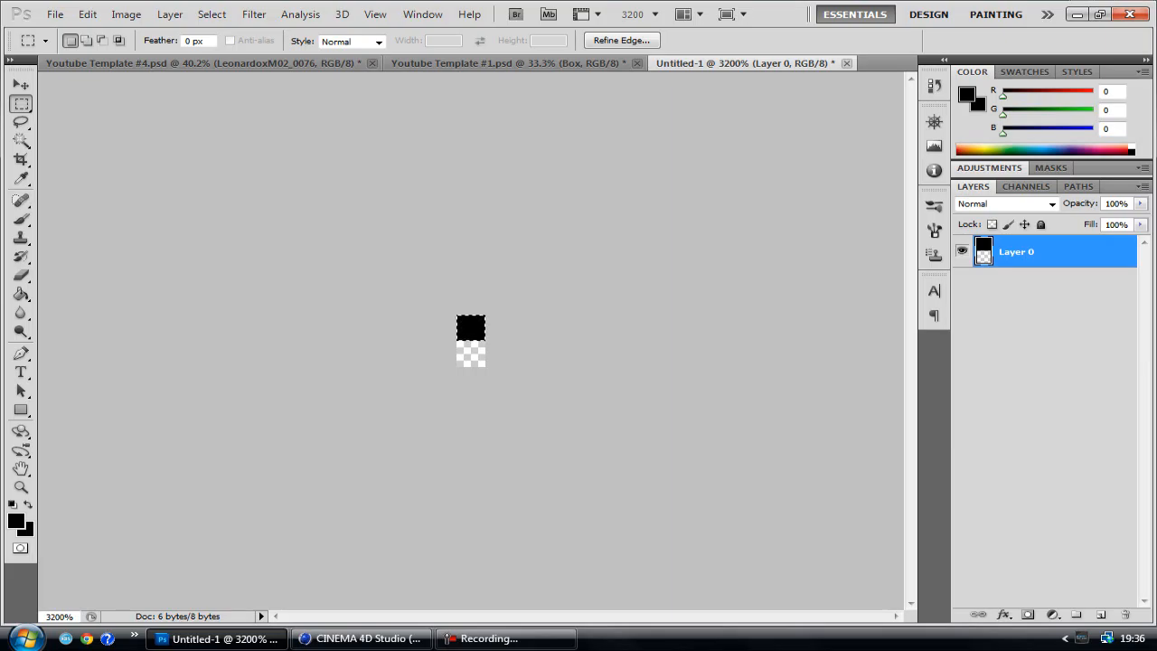
pyautogui.hotkey('ctrl', 'd')
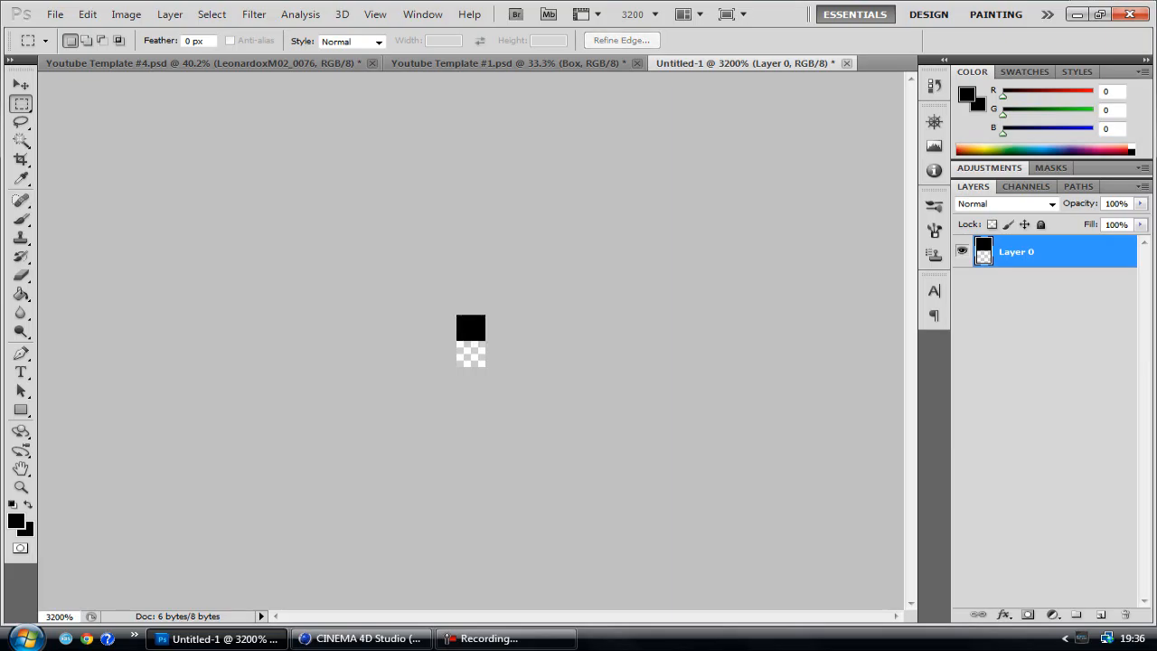
# Try to define the whole black-and-transparent canvas as a new pattern
pyautogui.hotkey('ctrl', 'a')
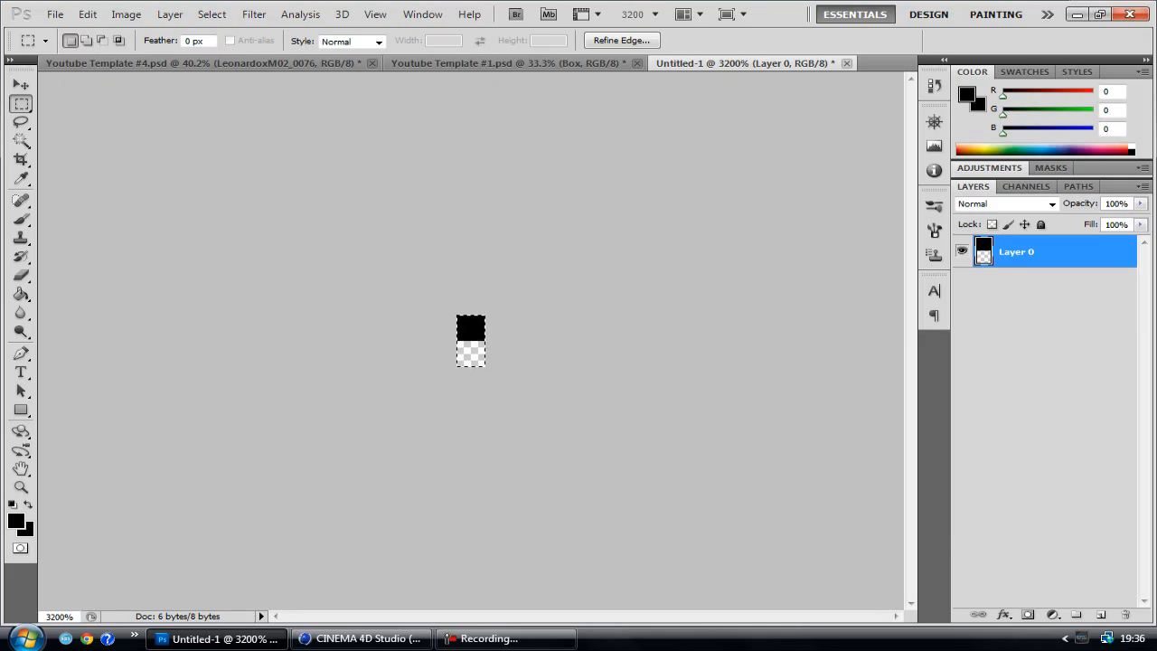
pyautogui.click(88, 14)
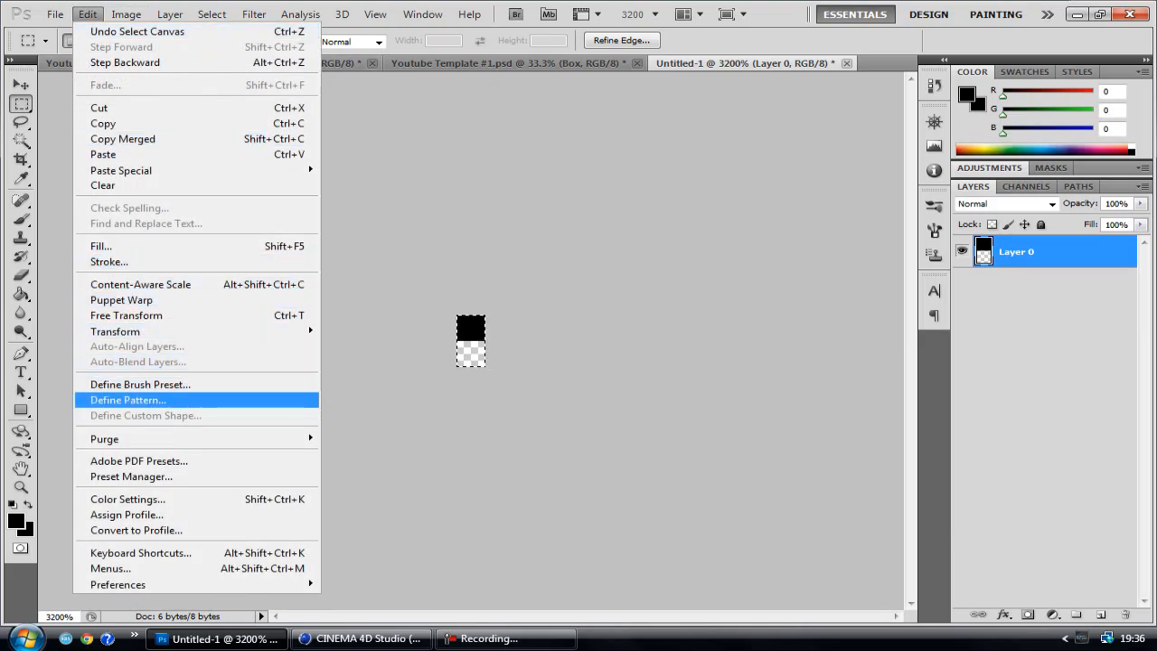
pyautogui.press('Return')
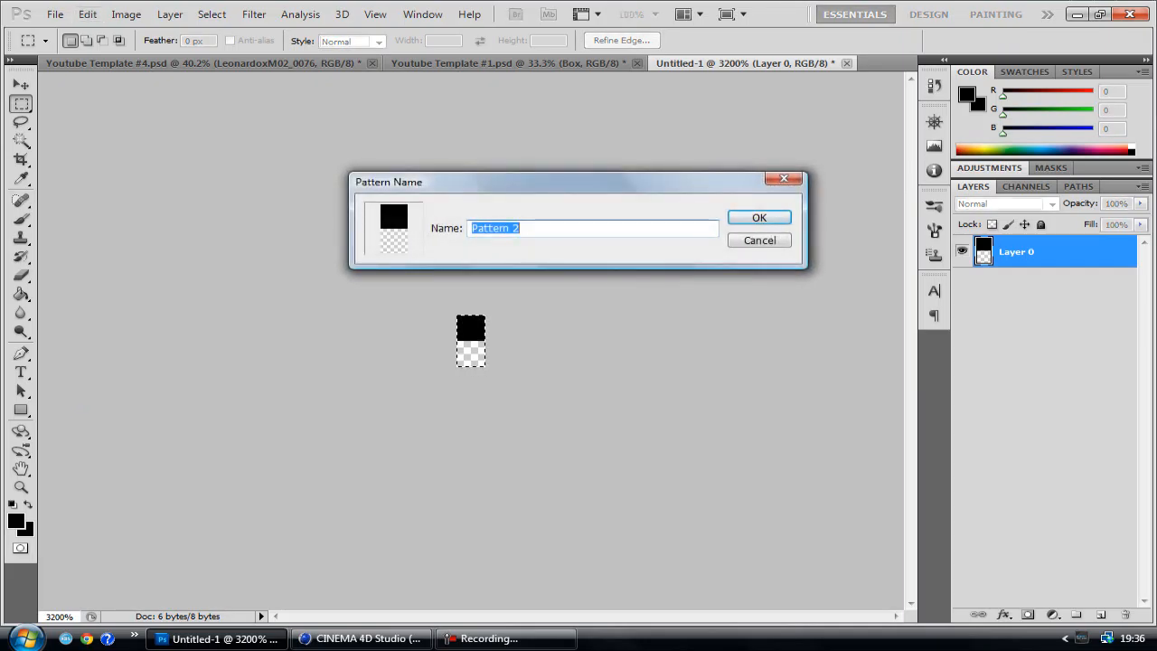
pyautogui.press('BackSpace')
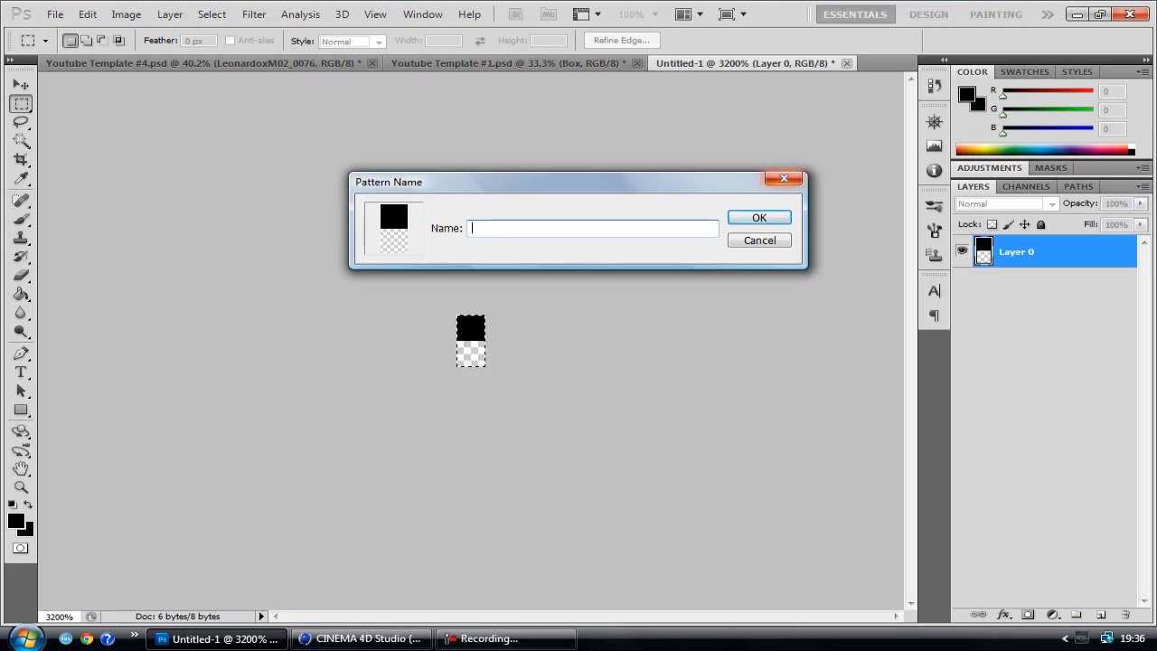
pyautogui.click(783, 179)
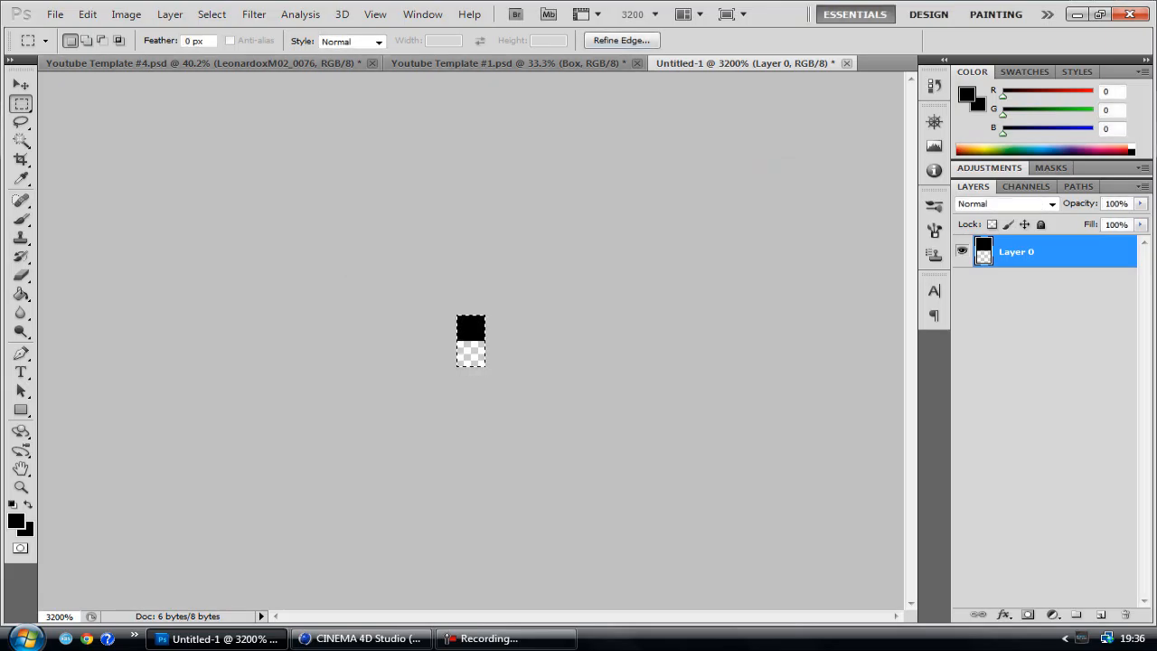
# Close the untitled pattern document without saving and return to Youtube Template #1.psd
pyautogui.click(846, 63)
pyautogui.click(581, 250)
pyautogui.hotkey('ctrl', 'Tab')
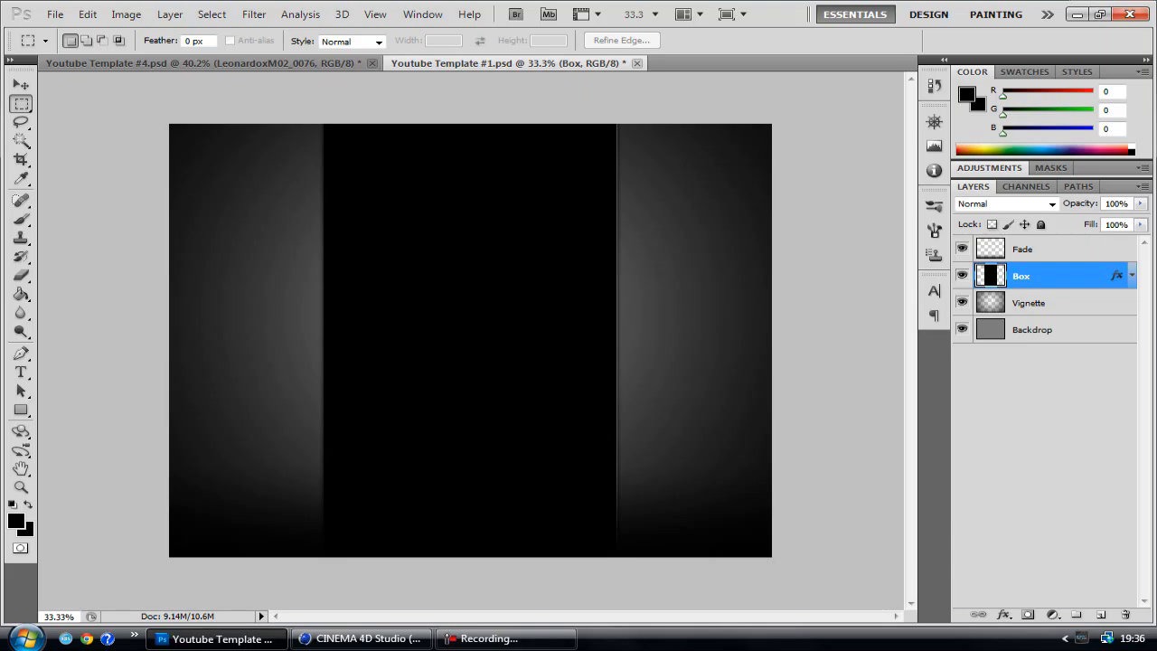
# Add a pattern fill layer above the Vignette layer, using the black-over-transparent line pattern at 100% scale
pyautogui.click(1031, 303)
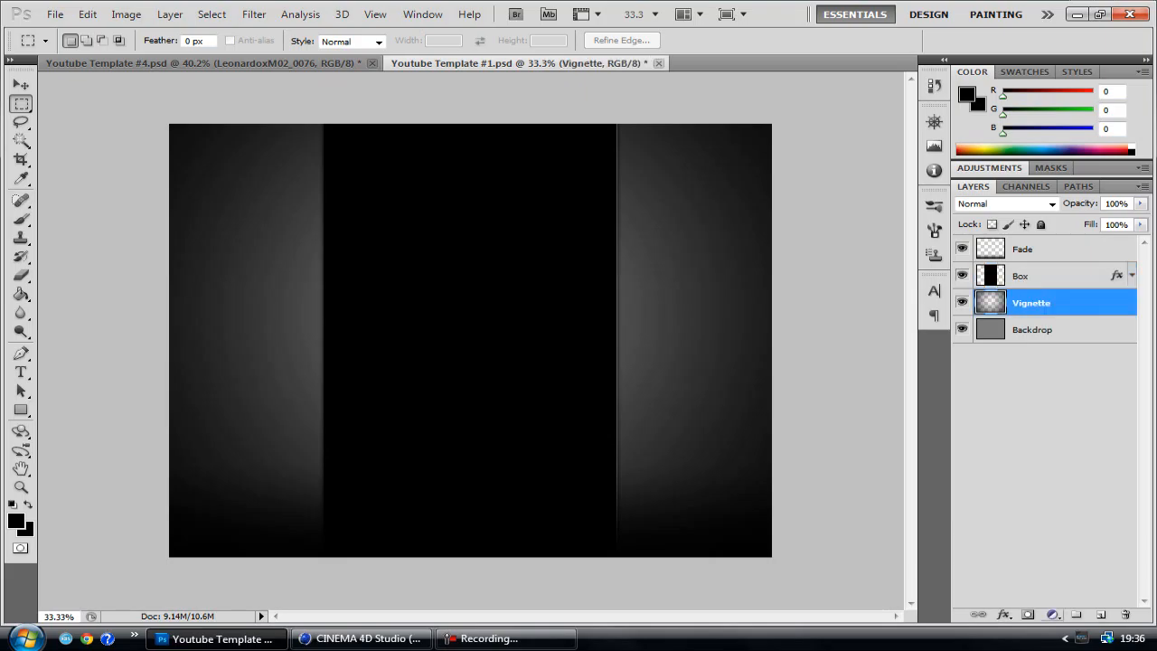
pyautogui.click(1052, 615)
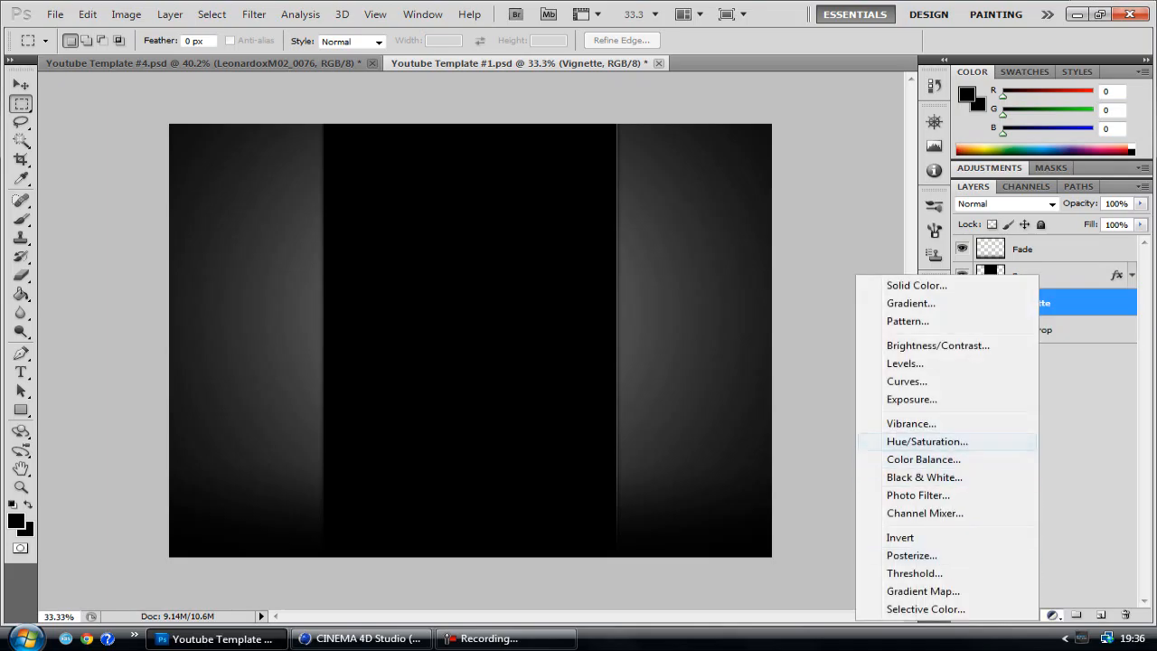
pyautogui.click(907, 321)
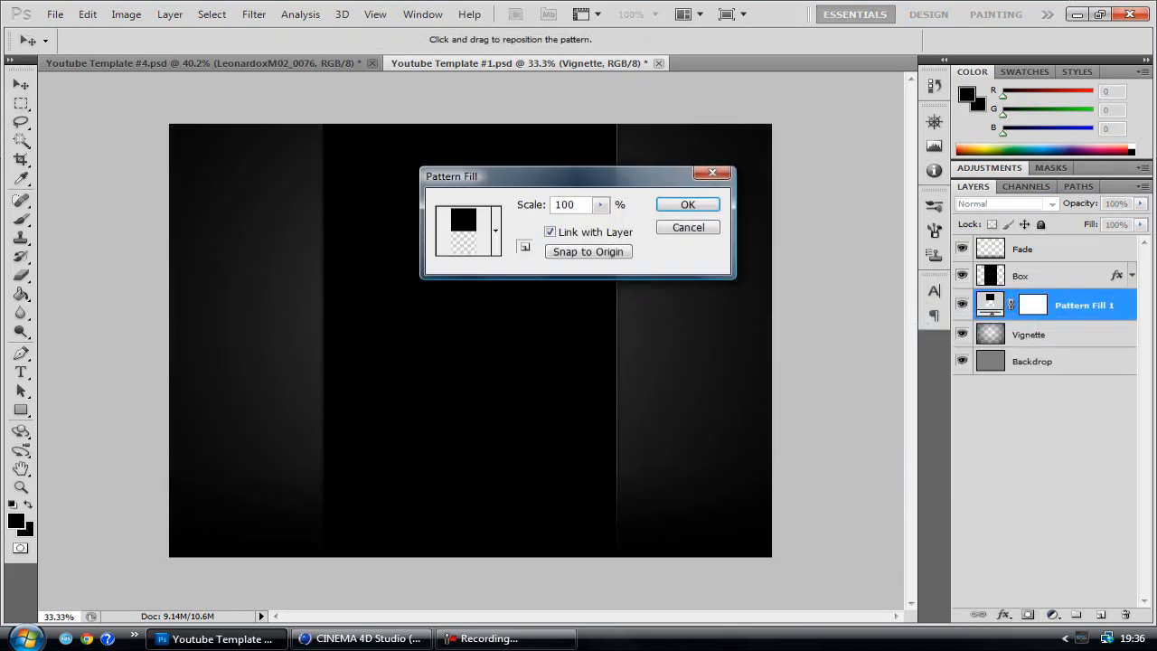
pyautogui.click(495, 231)
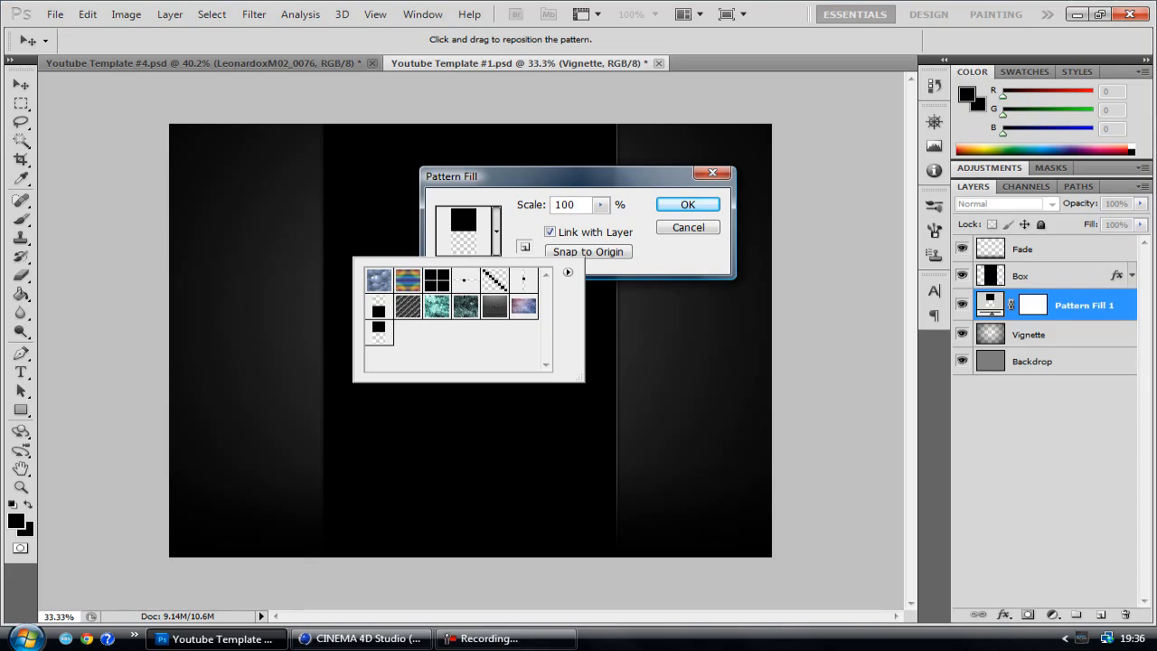
pyautogui.click(688, 204)
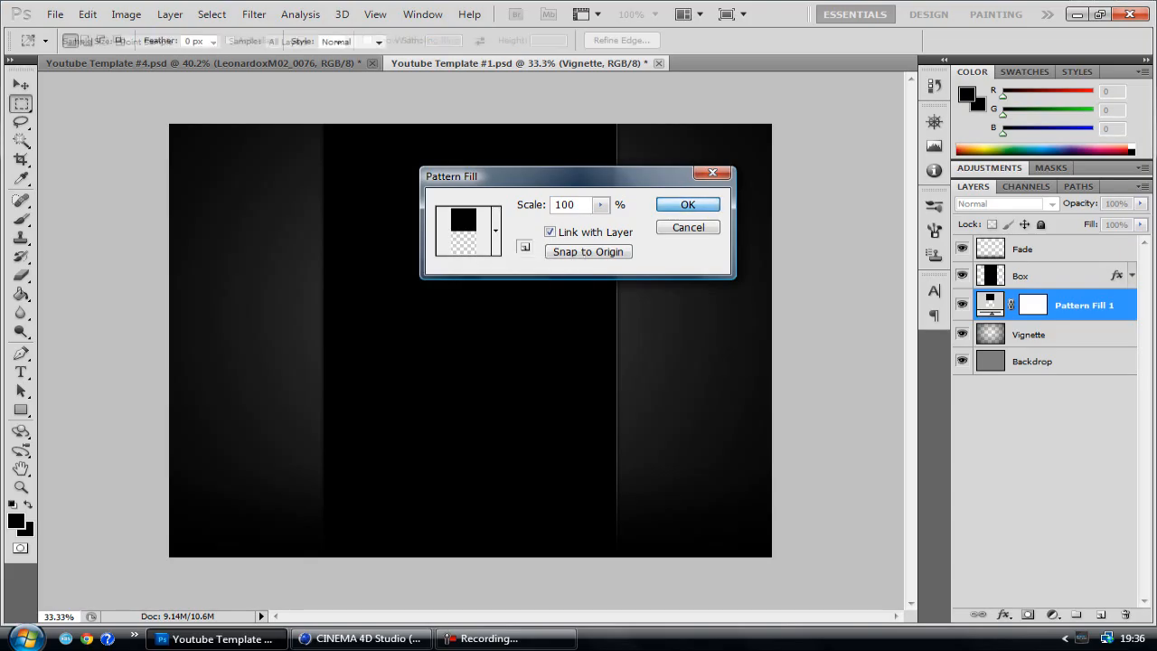
pyautogui.press('z')
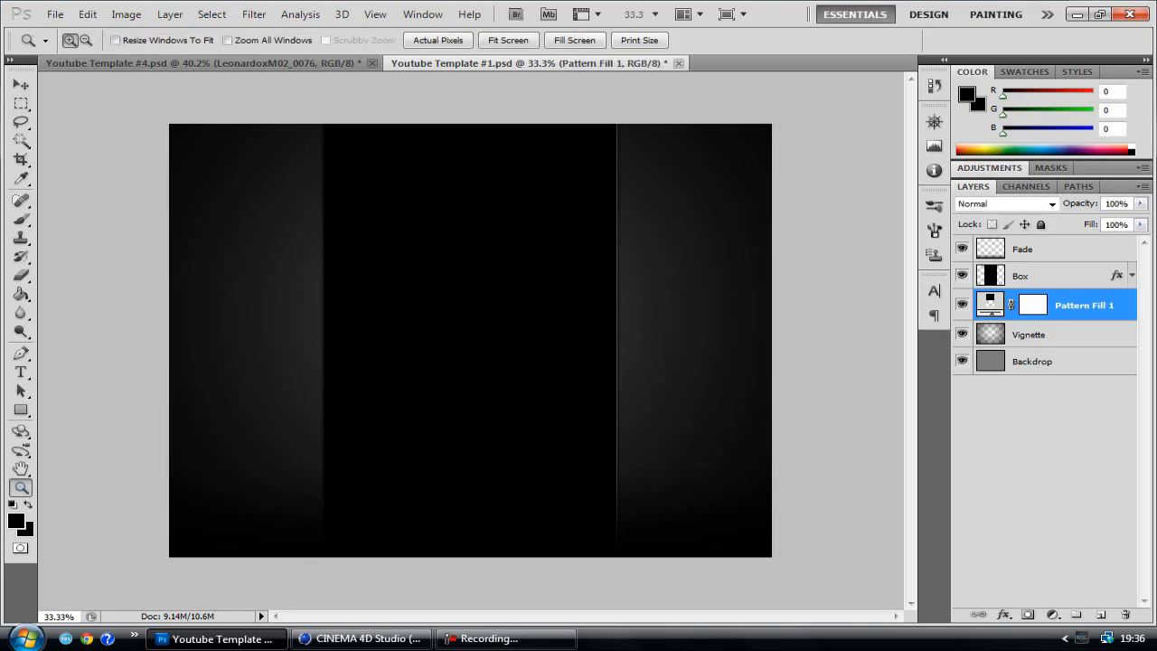
pyautogui.click(287, 320)
pyautogui.click(286, 320)
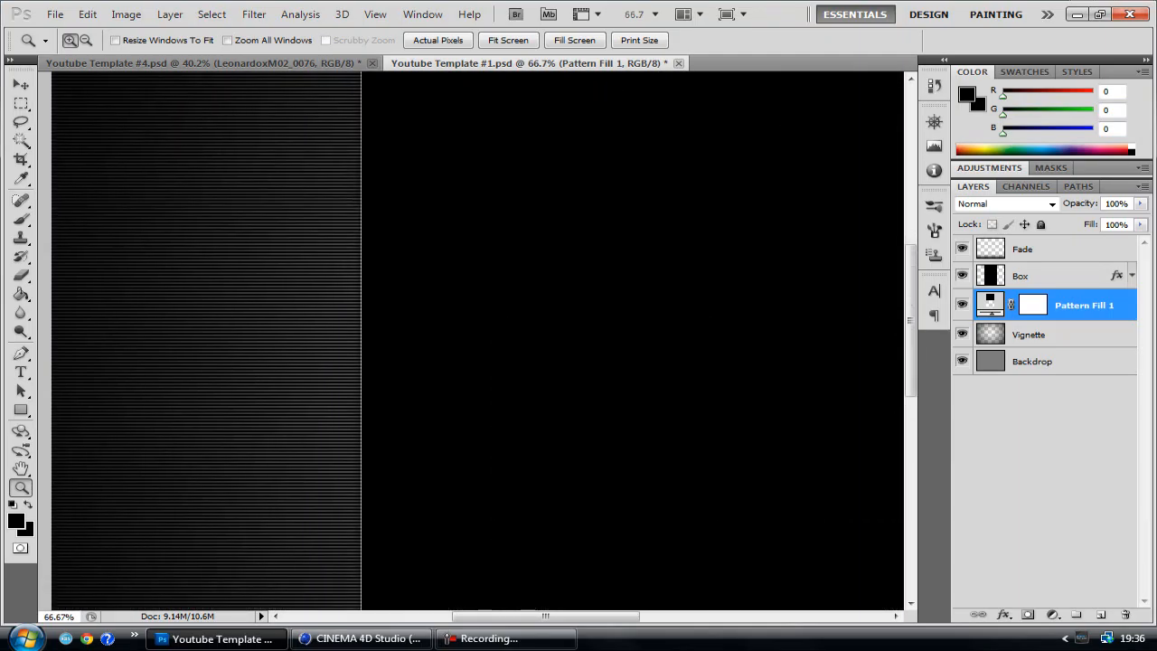
pyautogui.click(508, 40)
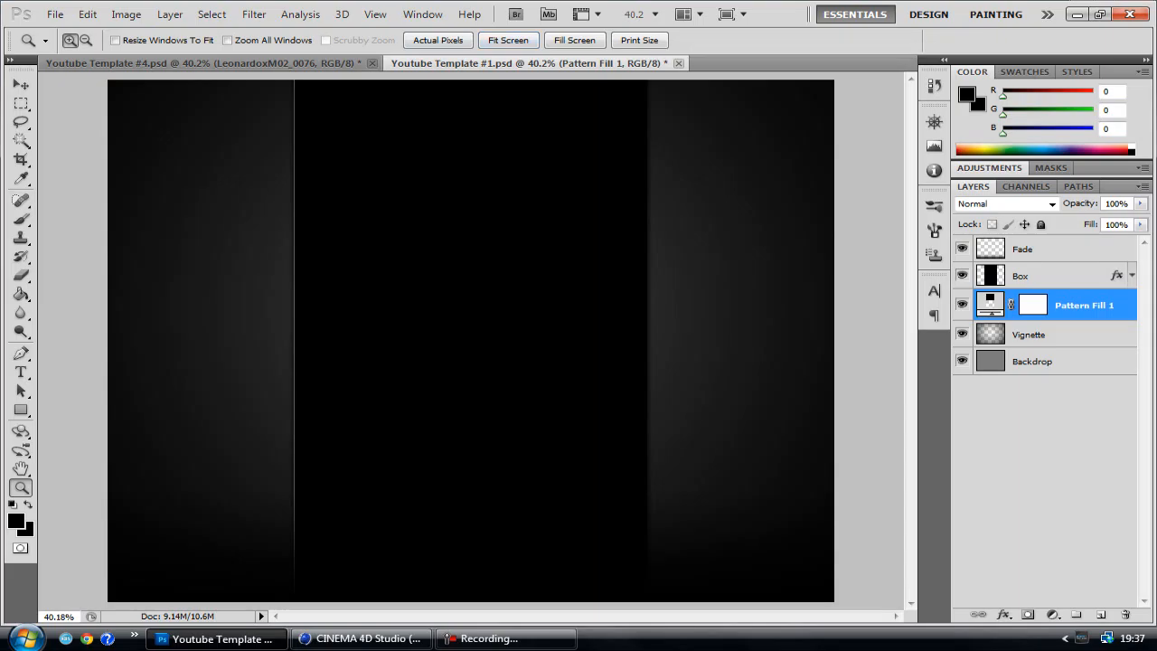
# Switch to CINEMA 4D and replace the orange material on MoText.2 with the blue Mat.2
pyautogui.click(362, 638)
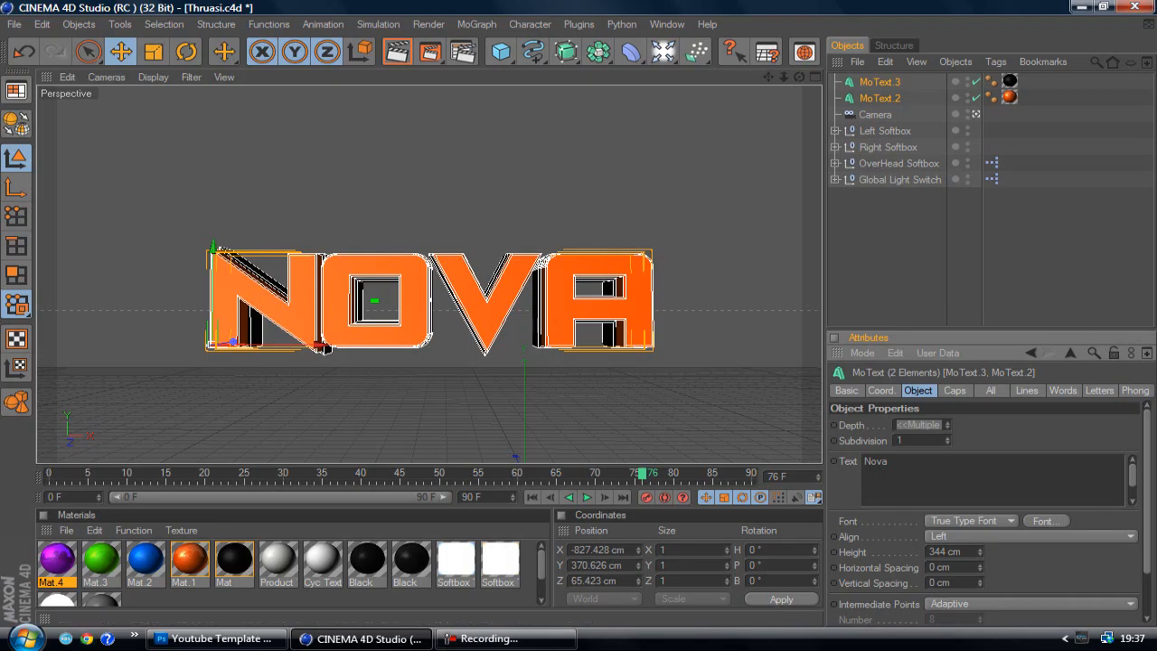
pyautogui.doubleClick(146, 559)
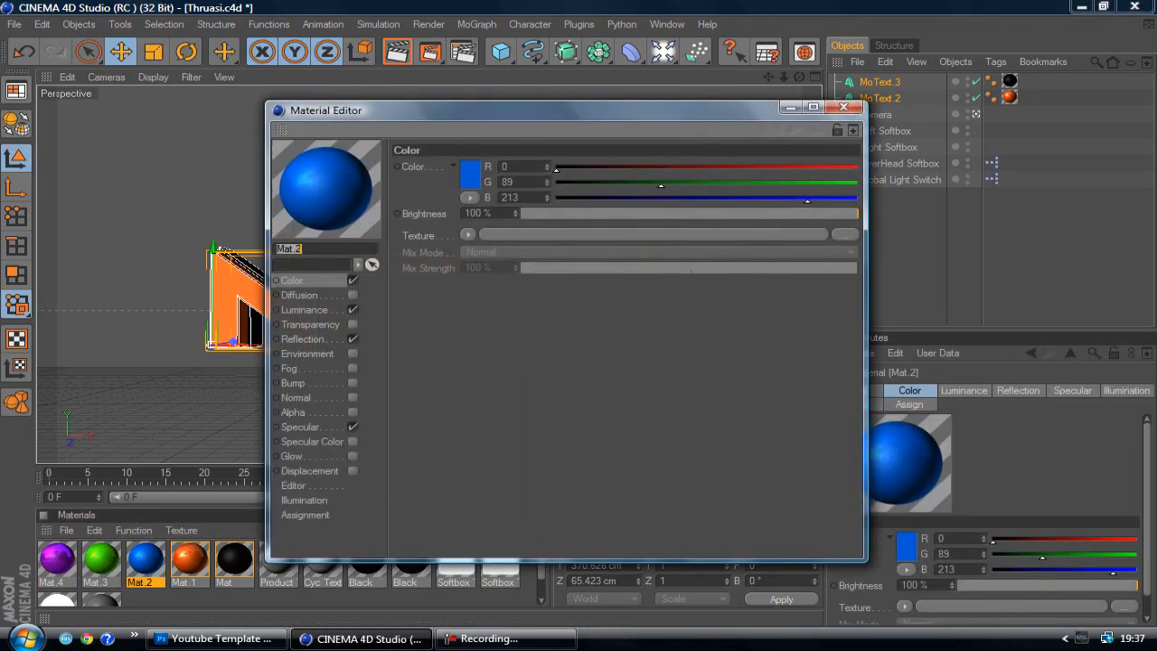
pyautogui.moveTo(515, 214); pyautogui.dragTo(515, 213)
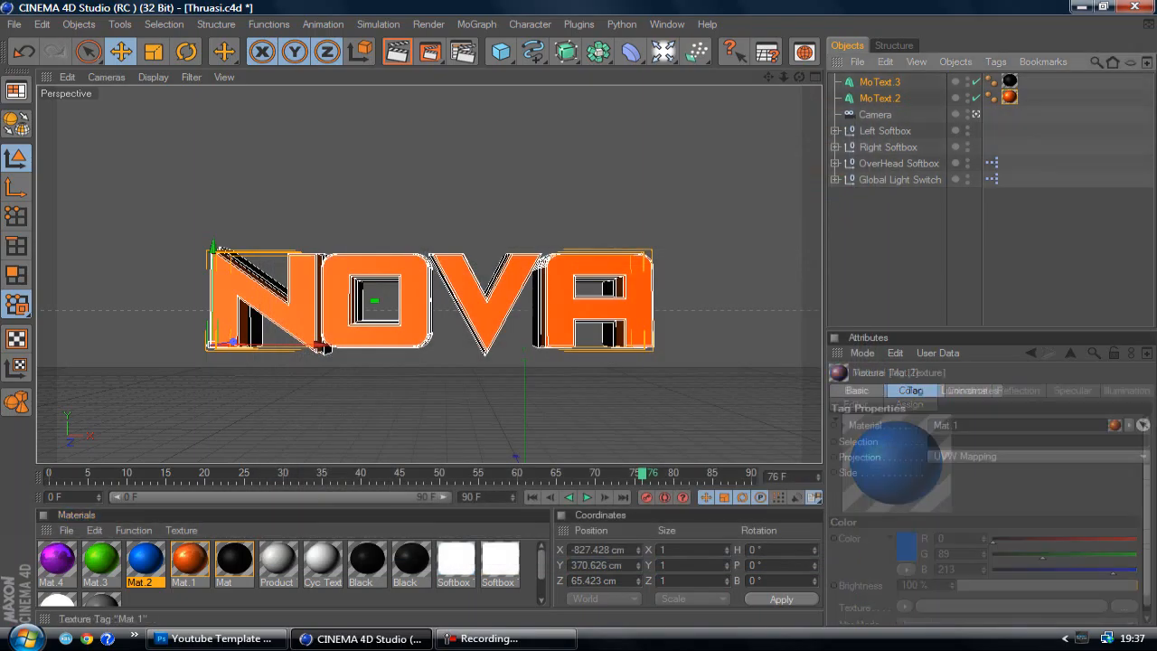
pyautogui.press('Delete')
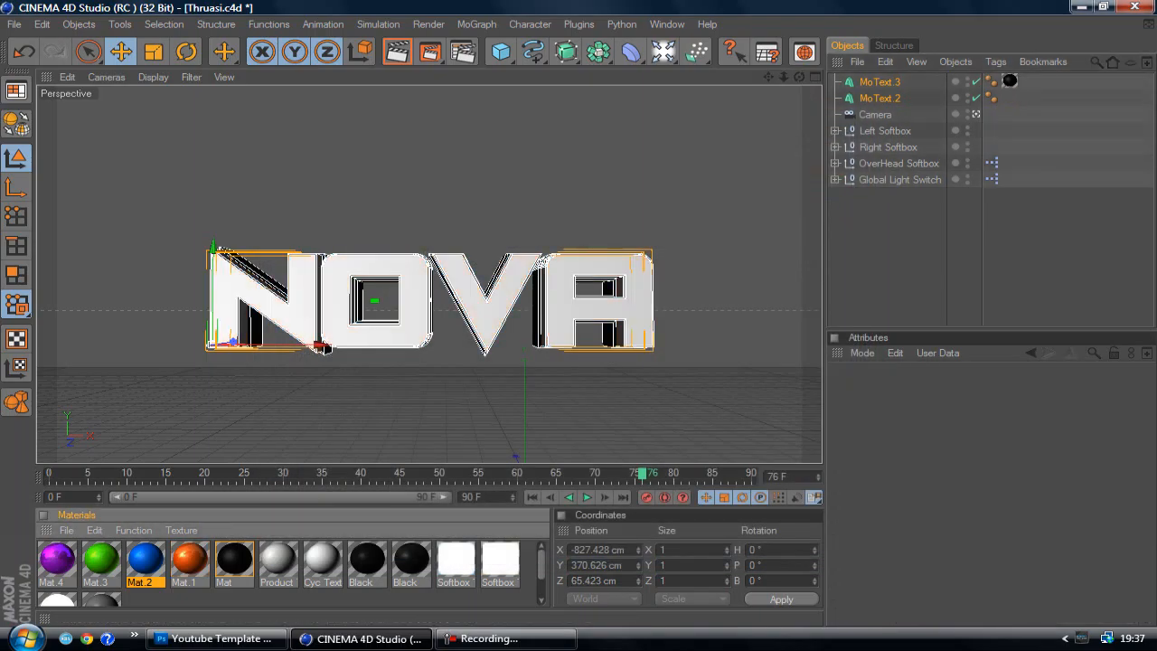
pyautogui.hotkey('ctrl', 'z')
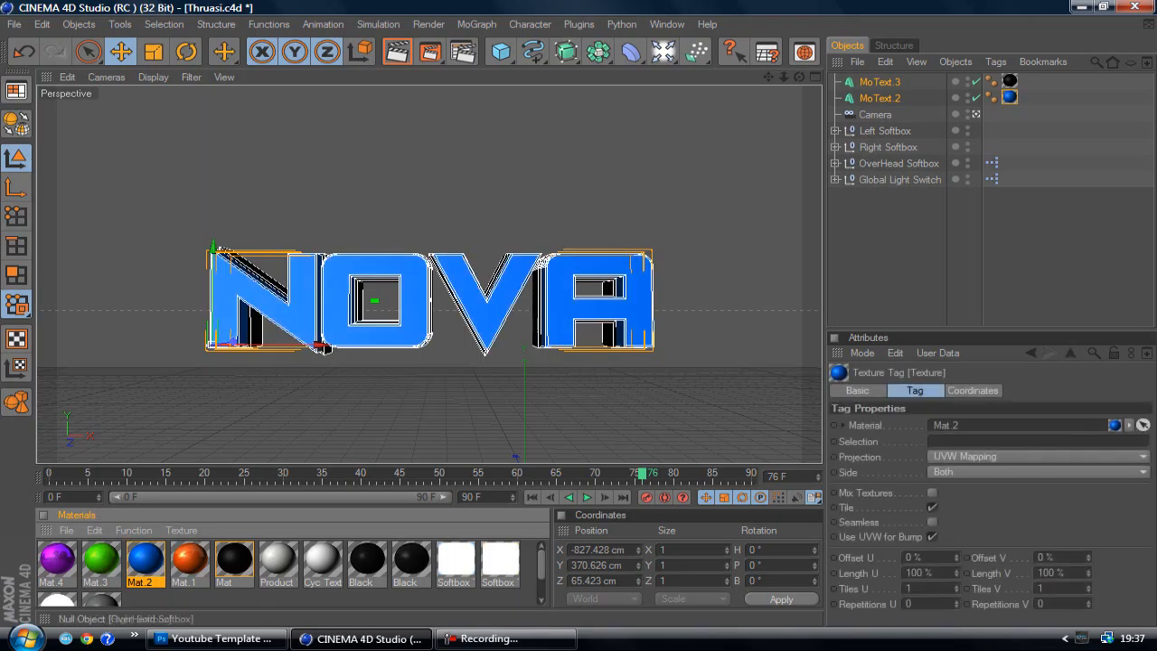
# Change the font of both MoText objects, MoText.2 and MoText.3, to Ethnocentric Rg Bold
pyautogui.click(856, 390)
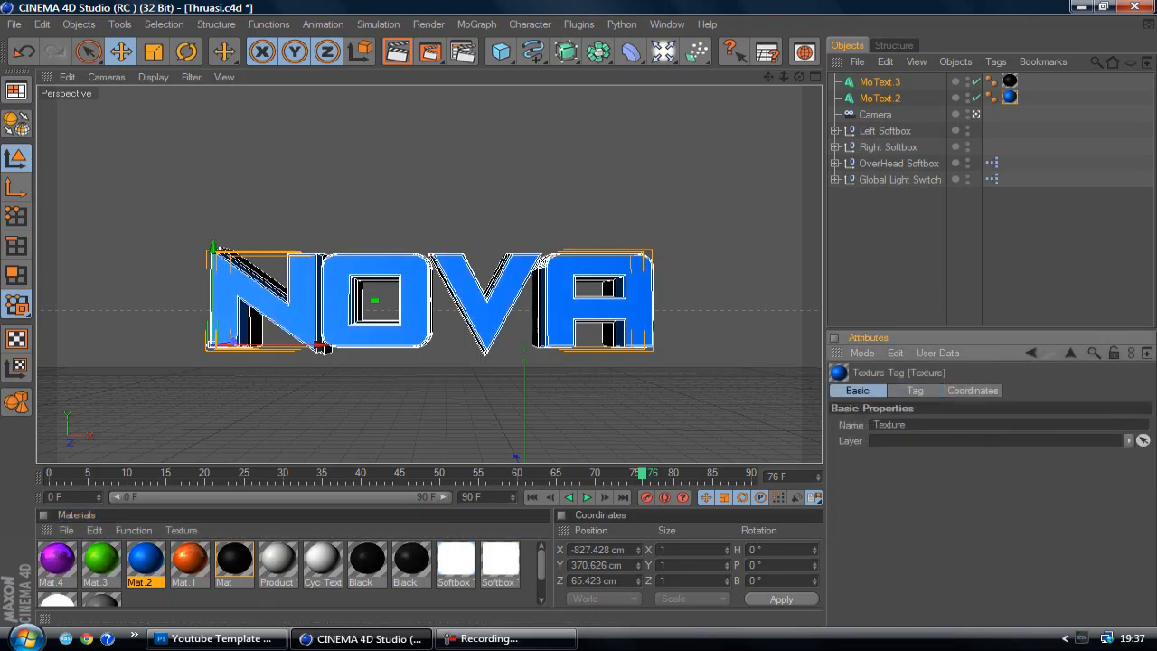
pyautogui.click(880, 98)
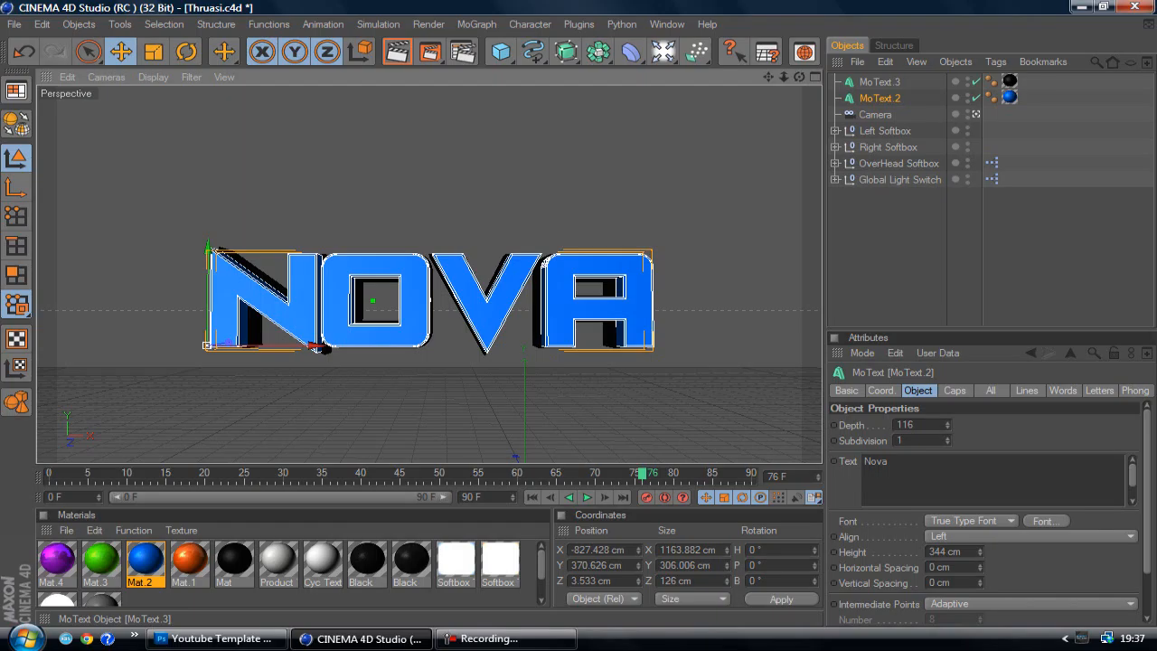
pyautogui.click(890, 244)
pyautogui.keyDown('shift'); pyautogui.click(879, 98); pyautogui.keyUp('shift')
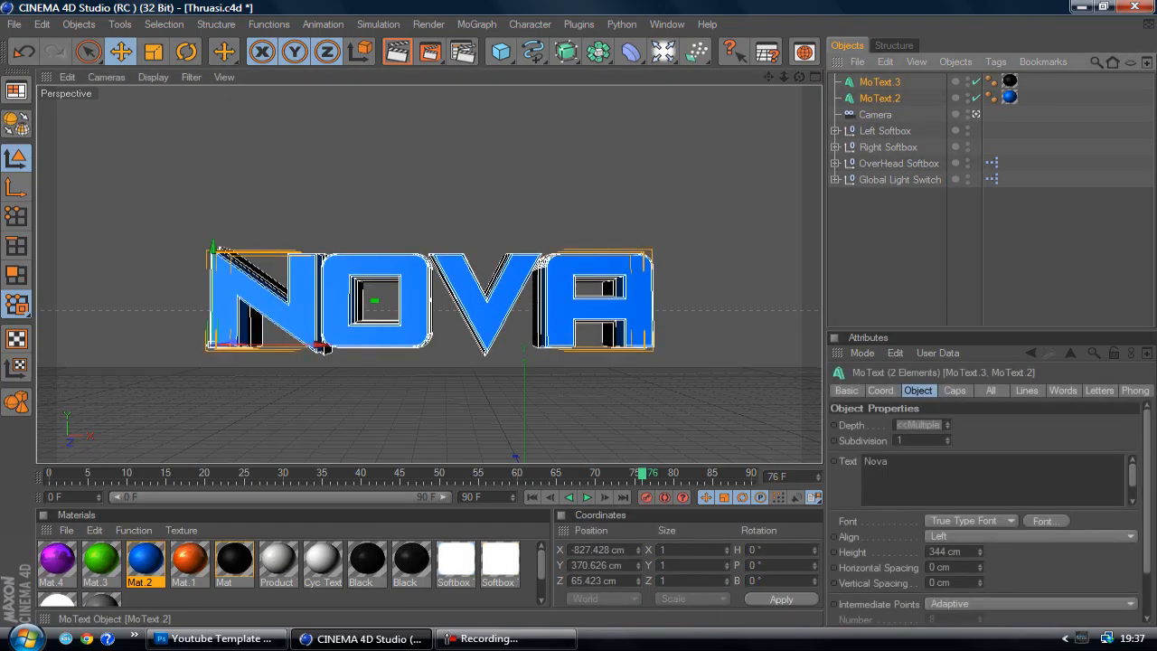
pyautogui.click(1046, 520)
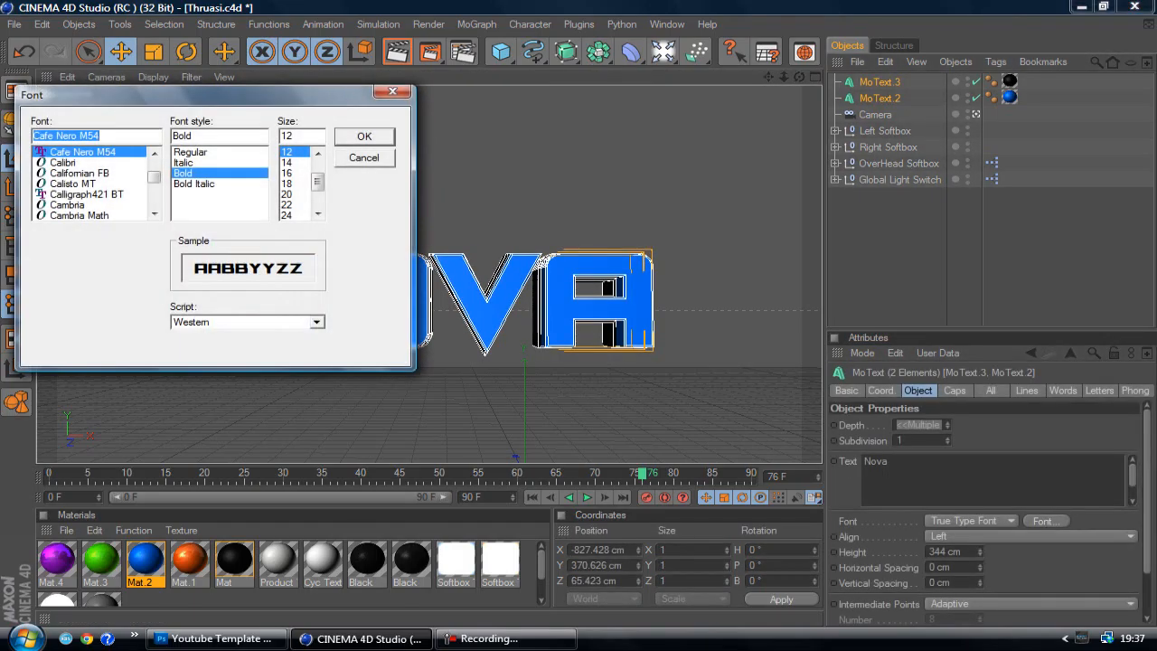
pyautogui.press('Down')
pyautogui.press('Down')
pyautogui.press('Down')
pyautogui.press('Down')
pyautogui.press('Up')
pyautogui.press('Up')
pyautogui.press('Up')
pyautogui.press('Up')
pyautogui.write('eth')
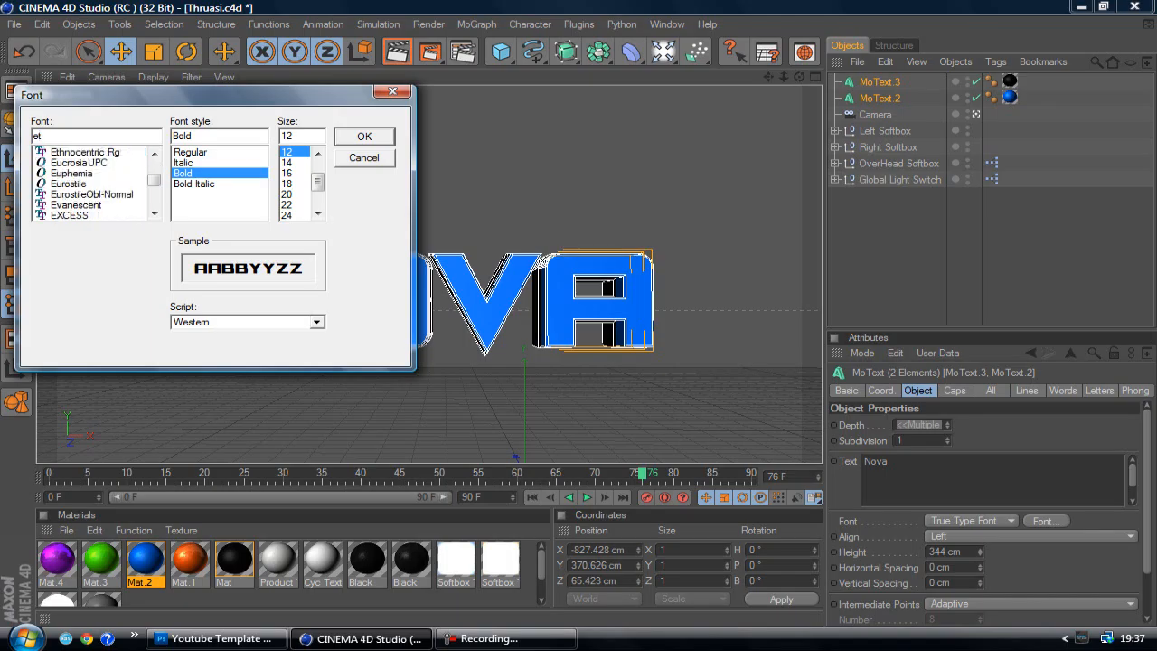
pyautogui.press('Down')
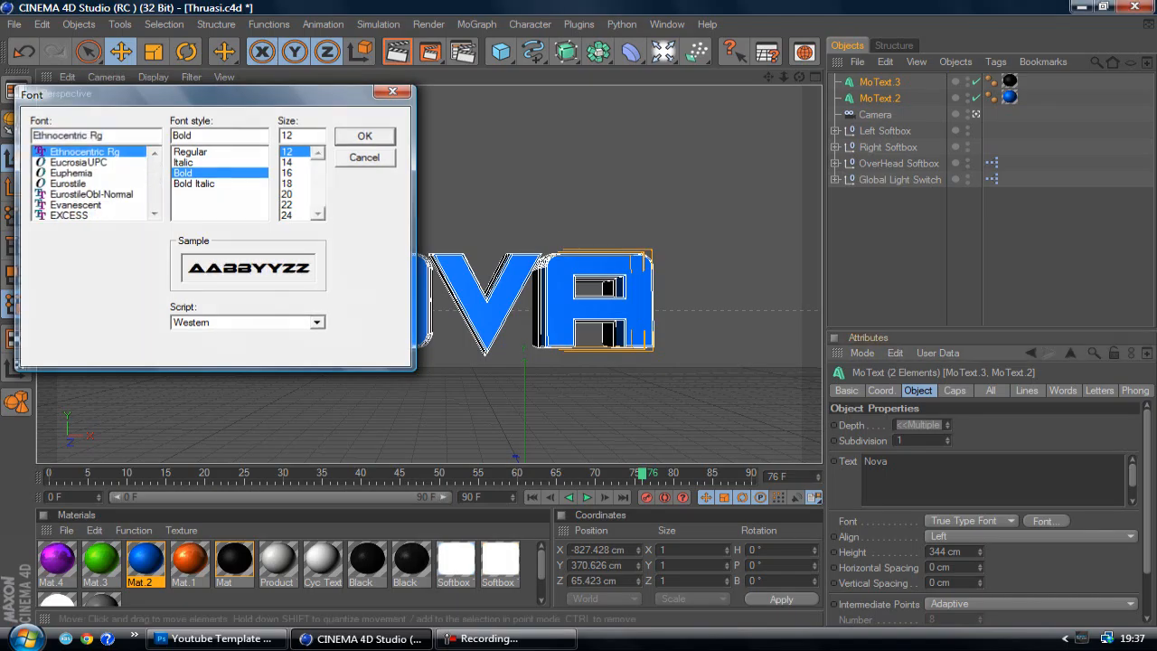
pyautogui.press('Return')
pyautogui.click(632, 199)
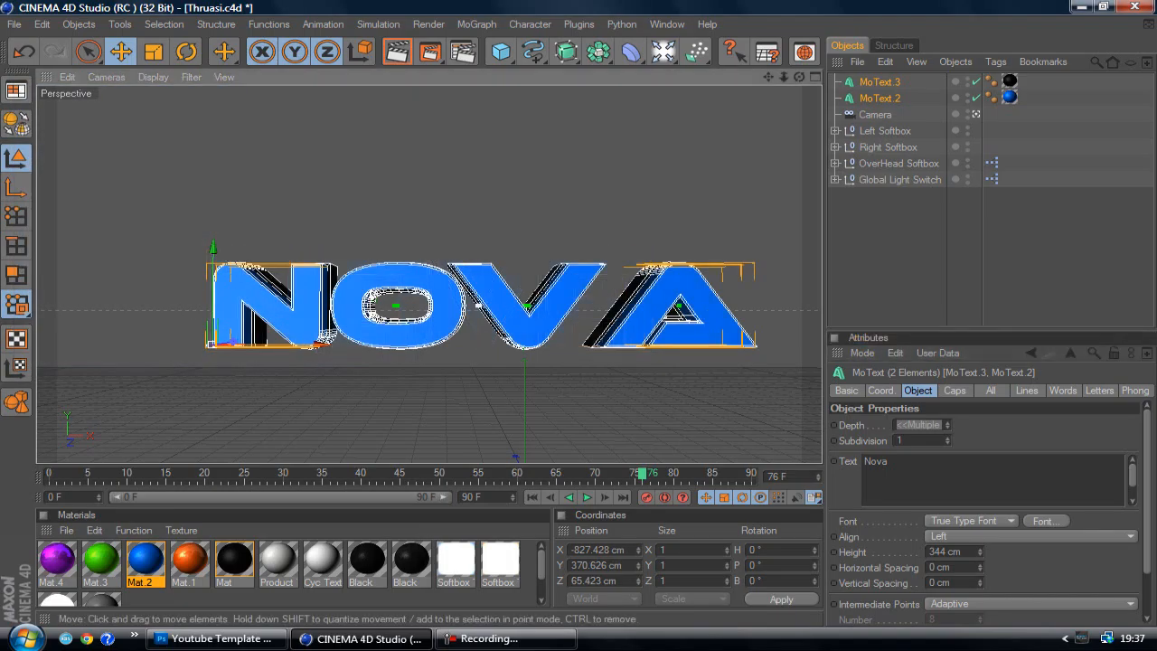
# Set the font of MoText.2 and MoText.3 back to Cafe Nero M54 Bold and deselect both objects
pyautogui.click(880, 97)
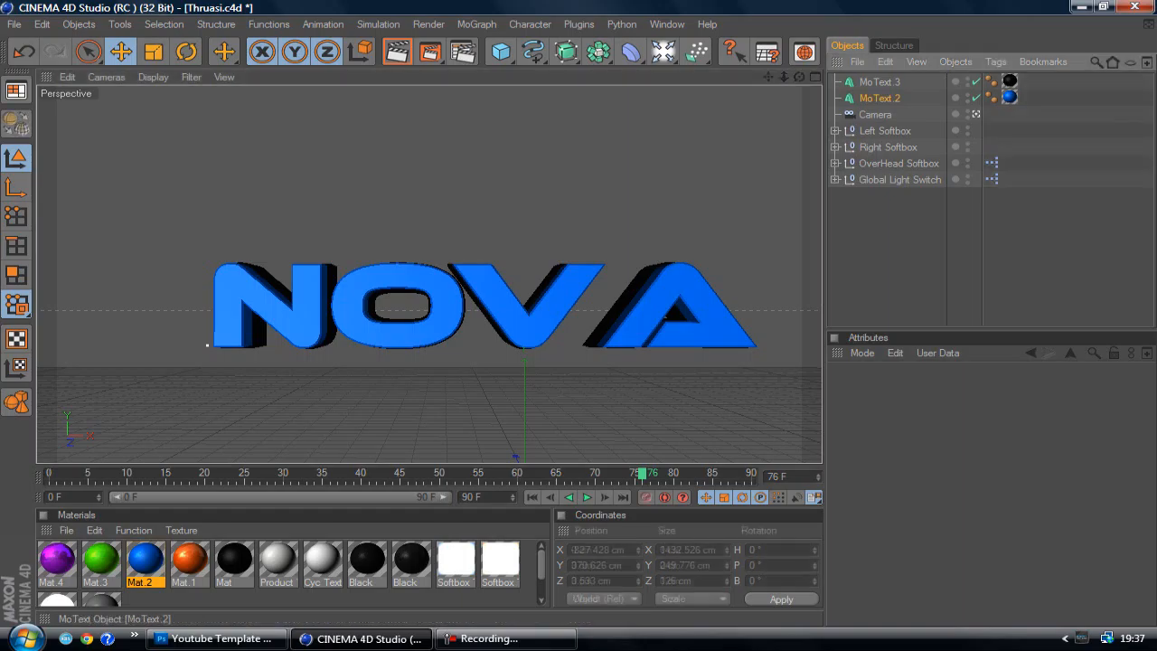
pyautogui.keyDown('ctrl'); pyautogui.click(879, 81); pyautogui.keyUp('ctrl')
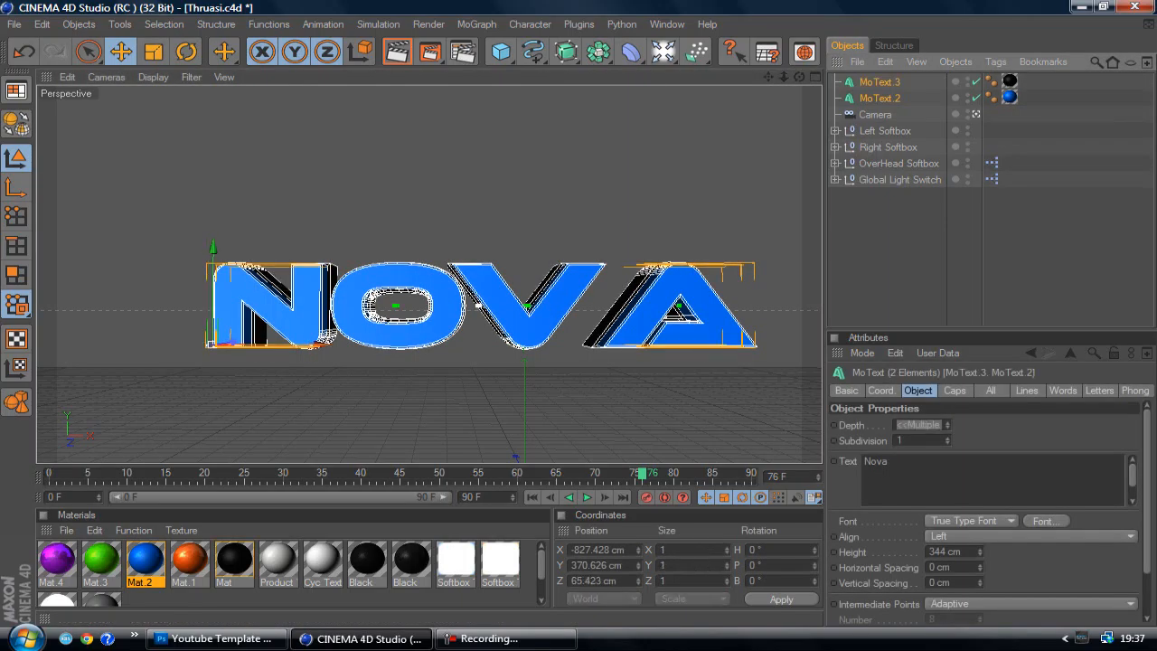
pyautogui.click(1044, 520)
pyautogui.write('c')
pyautogui.press('Down')
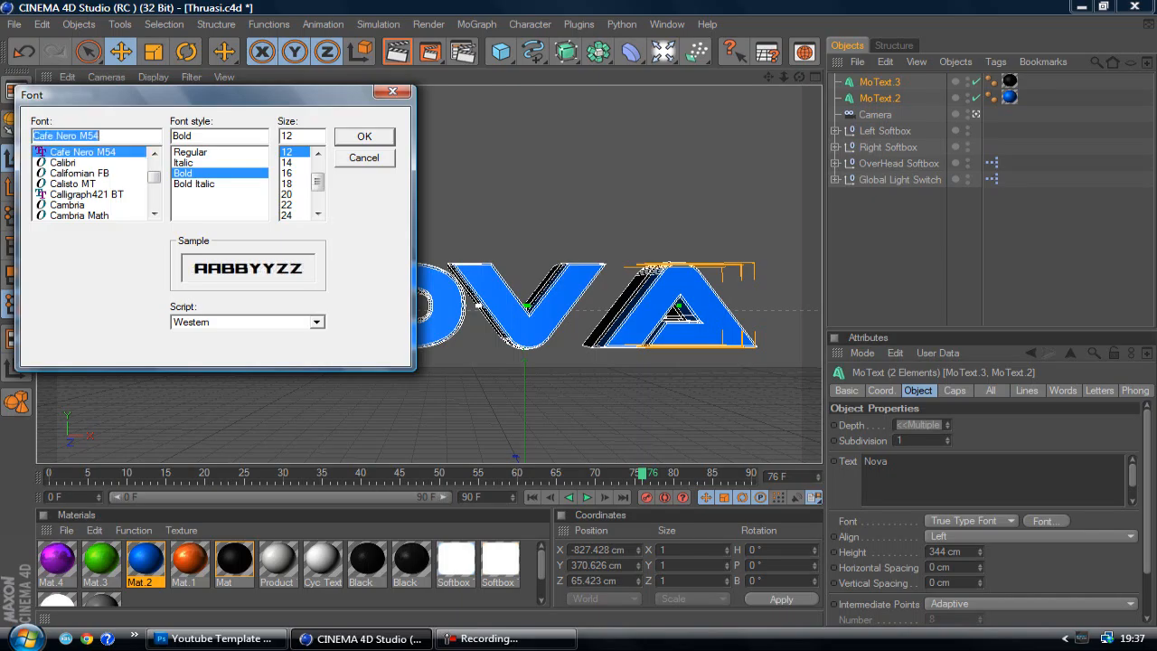
pyautogui.press('Return')
pyautogui.scroll(2, 429, 274)
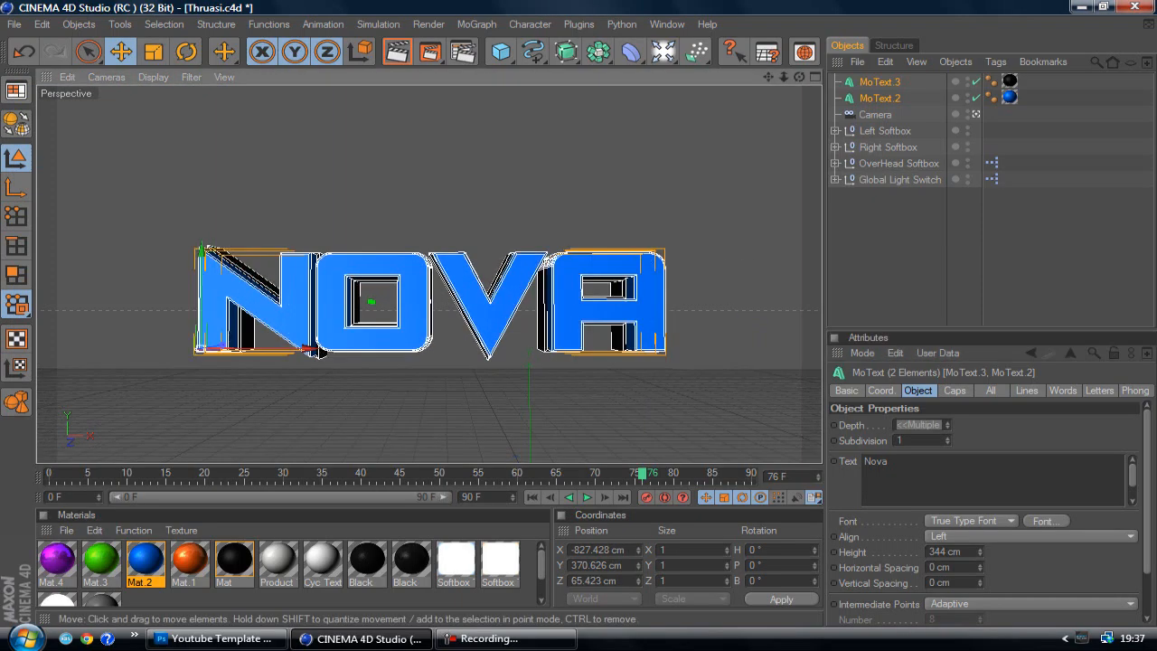
pyautogui.click(903, 253)
pyautogui.scroll(1, 429, 274)
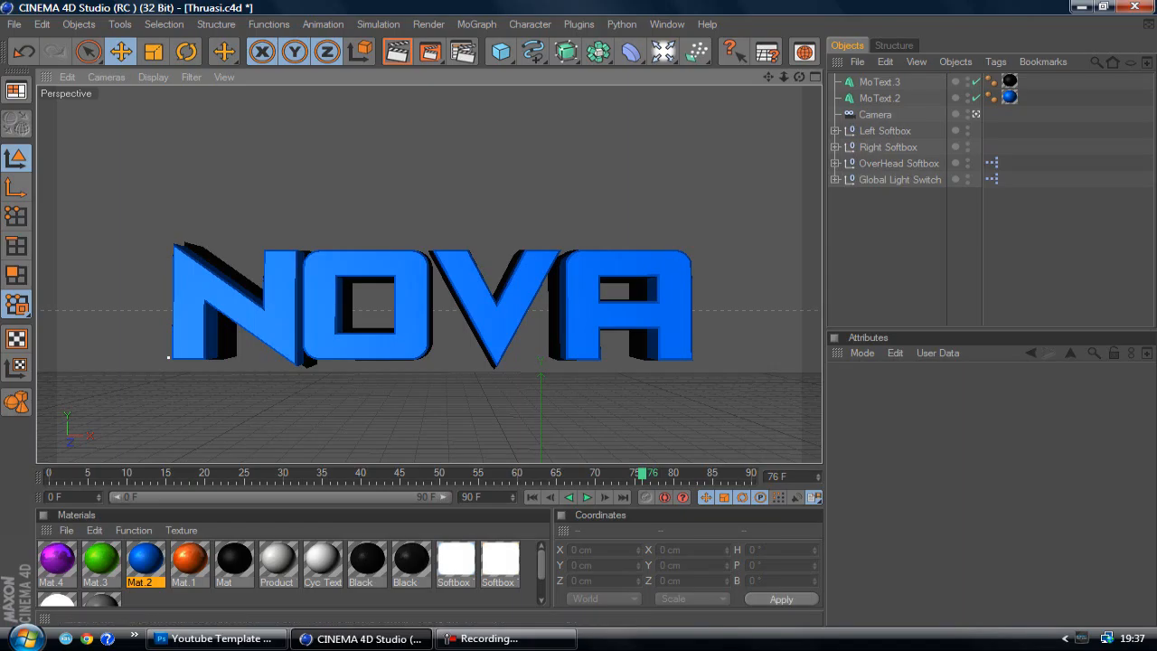
# Open the render settings and review the output dimensions and resolution
pyautogui.click(428, 24)
pyautogui.click(466, 186)
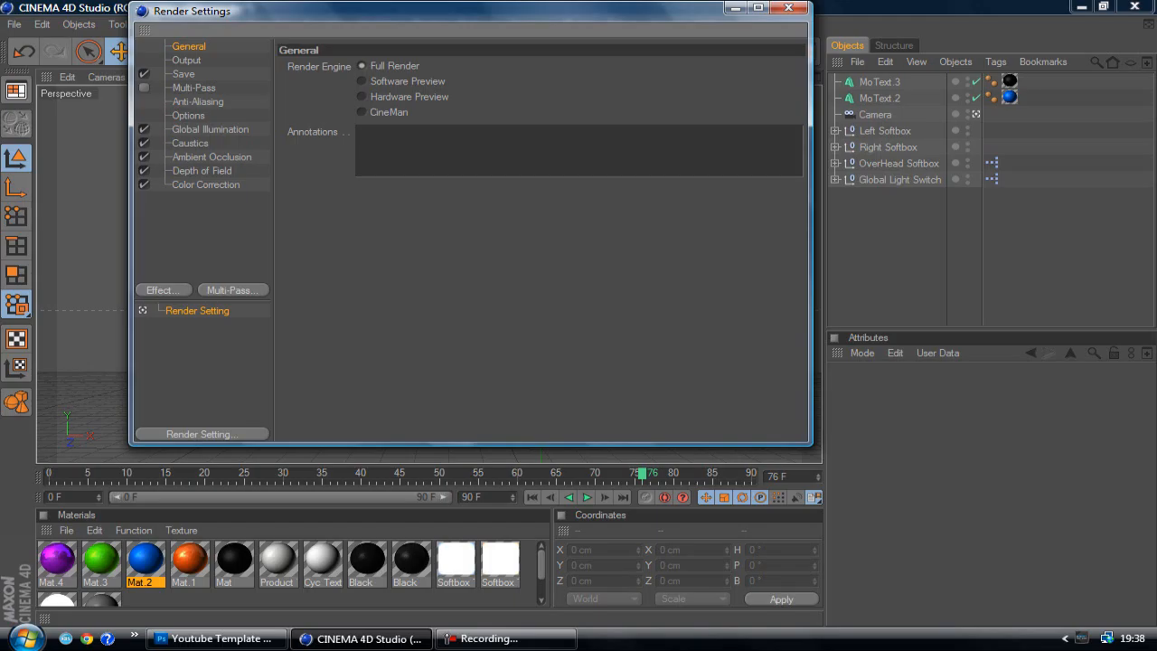
pyautogui.click(187, 61)
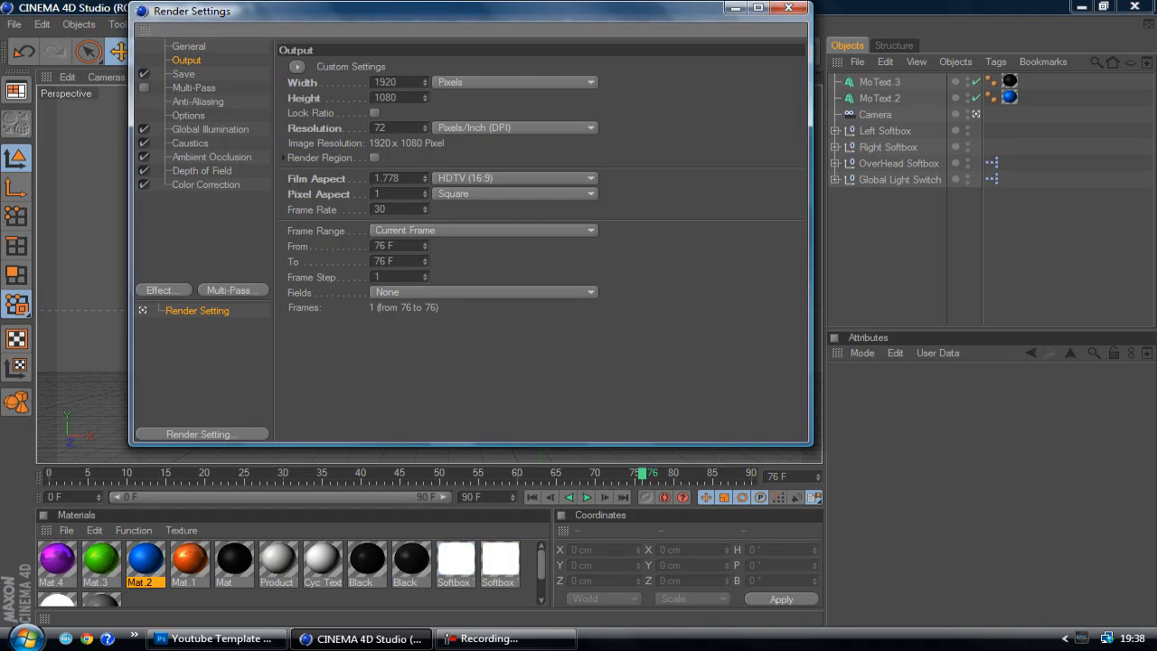
pyautogui.doubleClick(379, 128)
pyautogui.click(385, 127)
# Set the rendered image to save on the Desktop under the file name NOVADESIGNSTUTORIALS
pyautogui.click(184, 74)
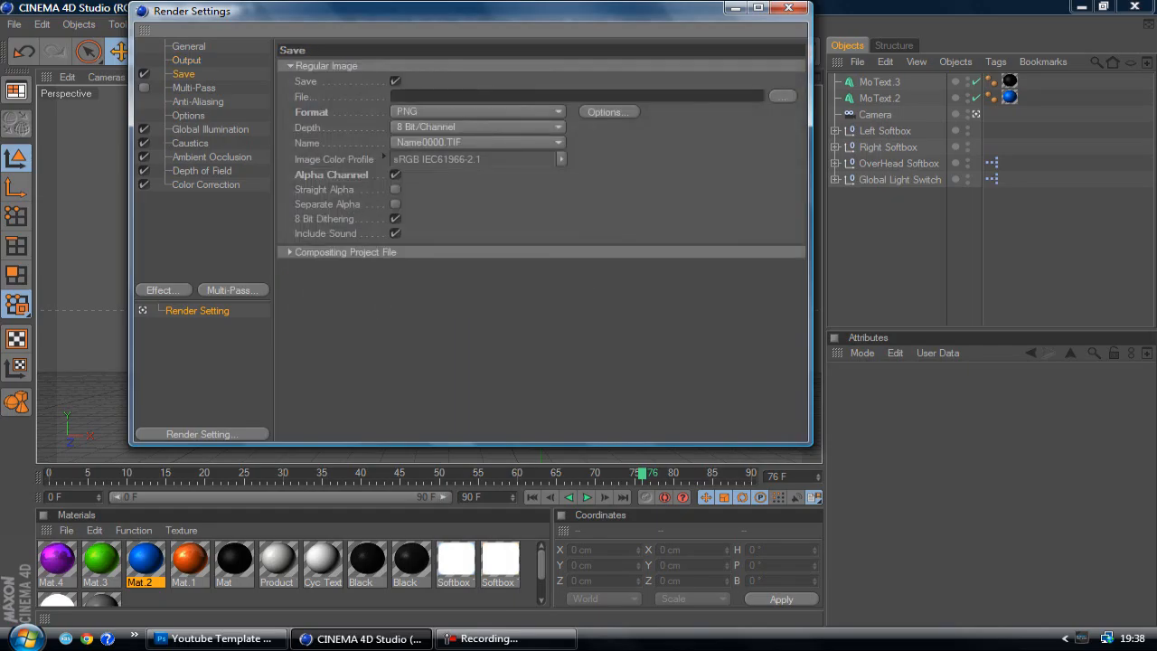
pyautogui.click(782, 96)
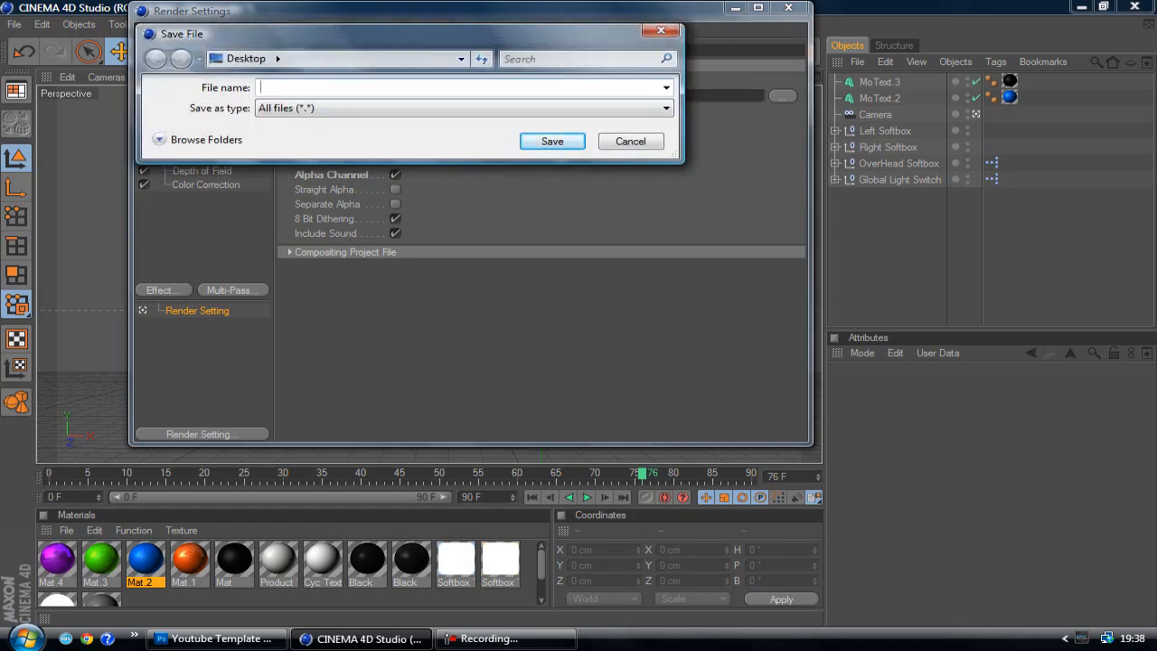
pyautogui.write('NOVA')
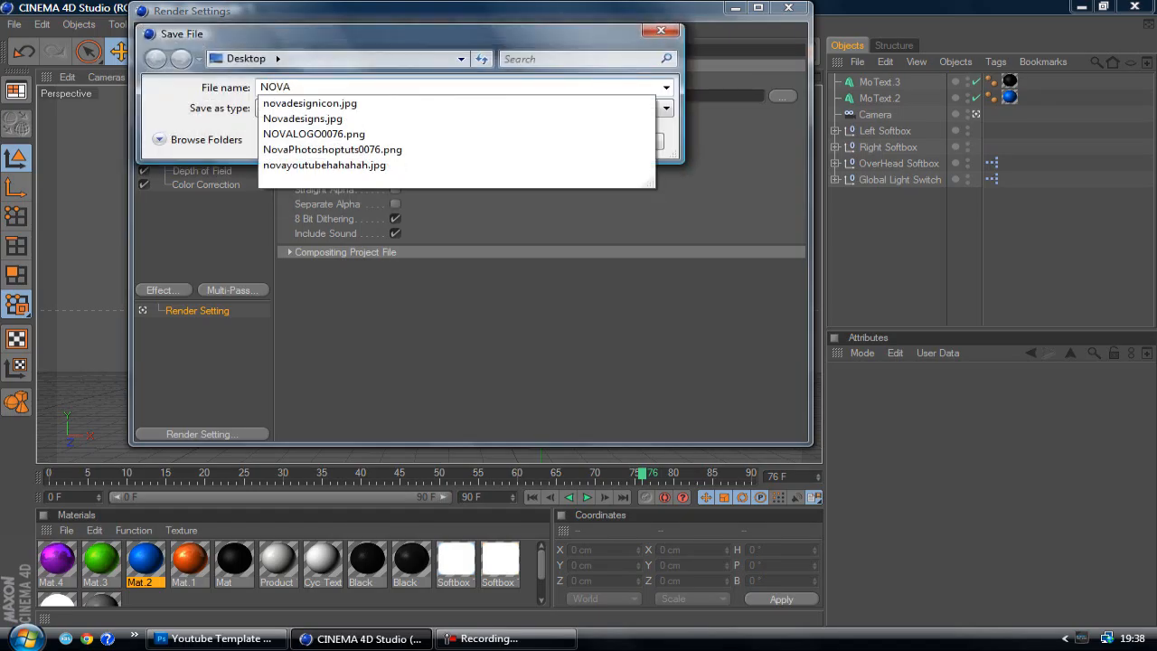
pyautogui.write('DESIGNS')
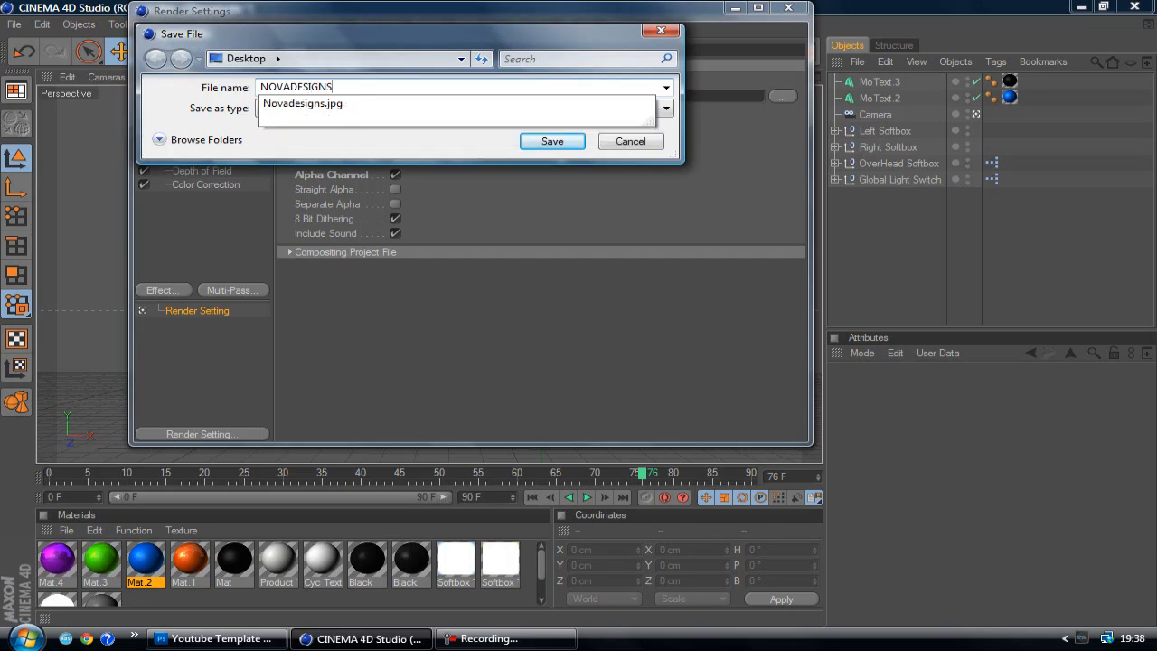
pyautogui.write('T?UTORIALS')
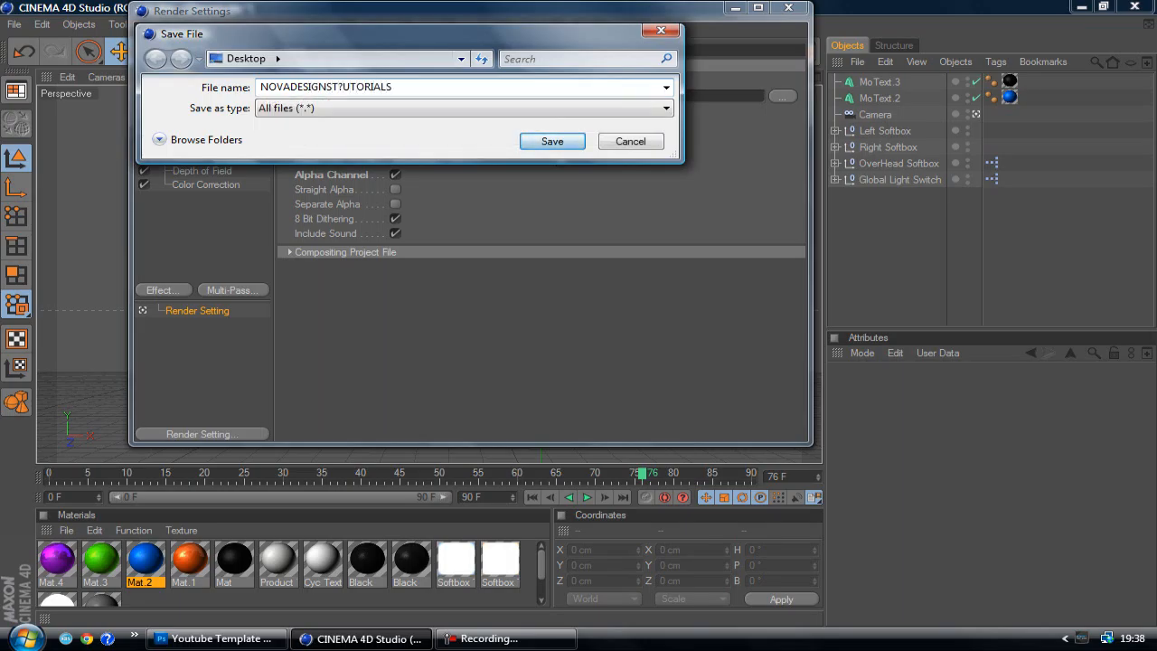
pyautogui.press('Return')
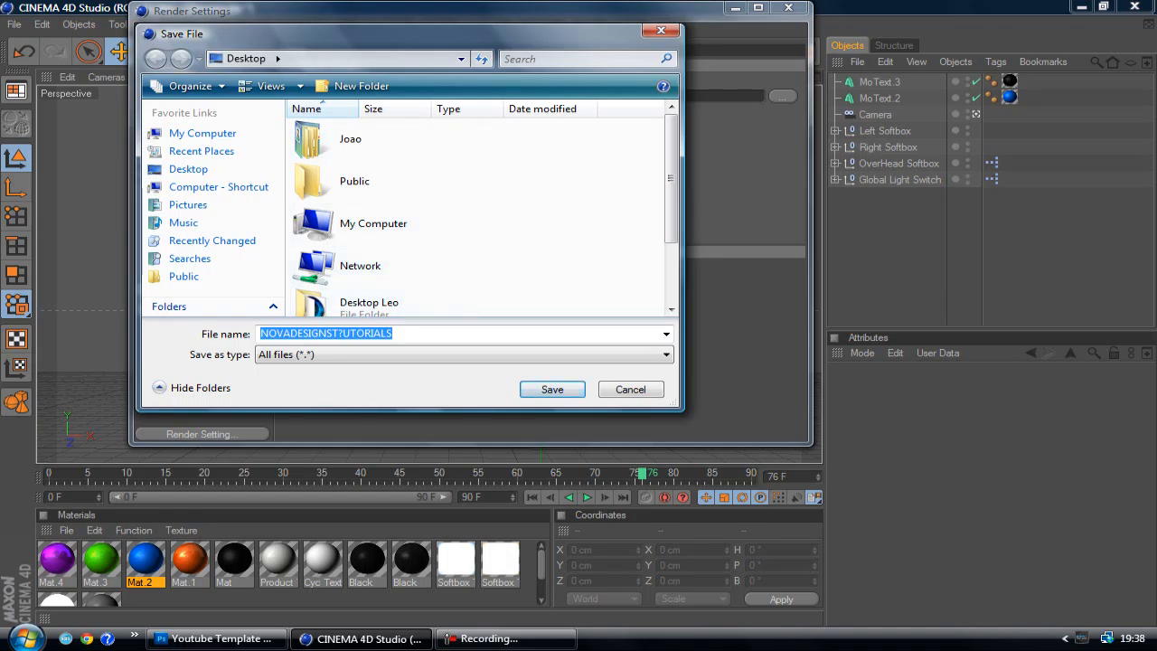
pyautogui.click(339, 333)
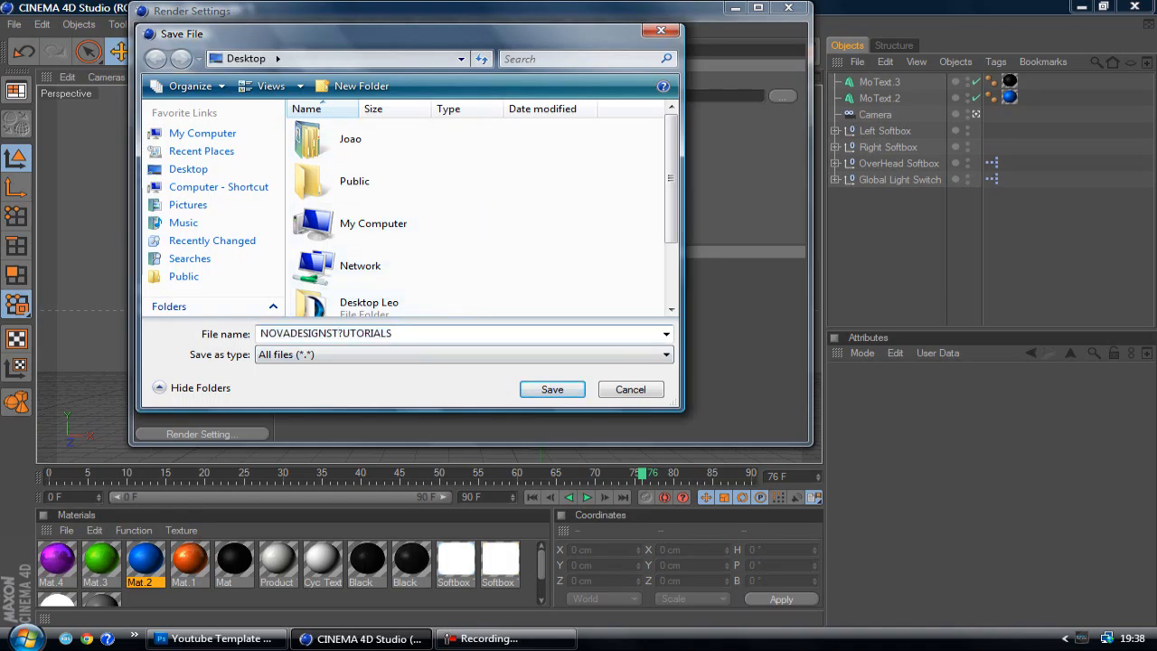
pyautogui.press('Delete')
pyautogui.press('Return')
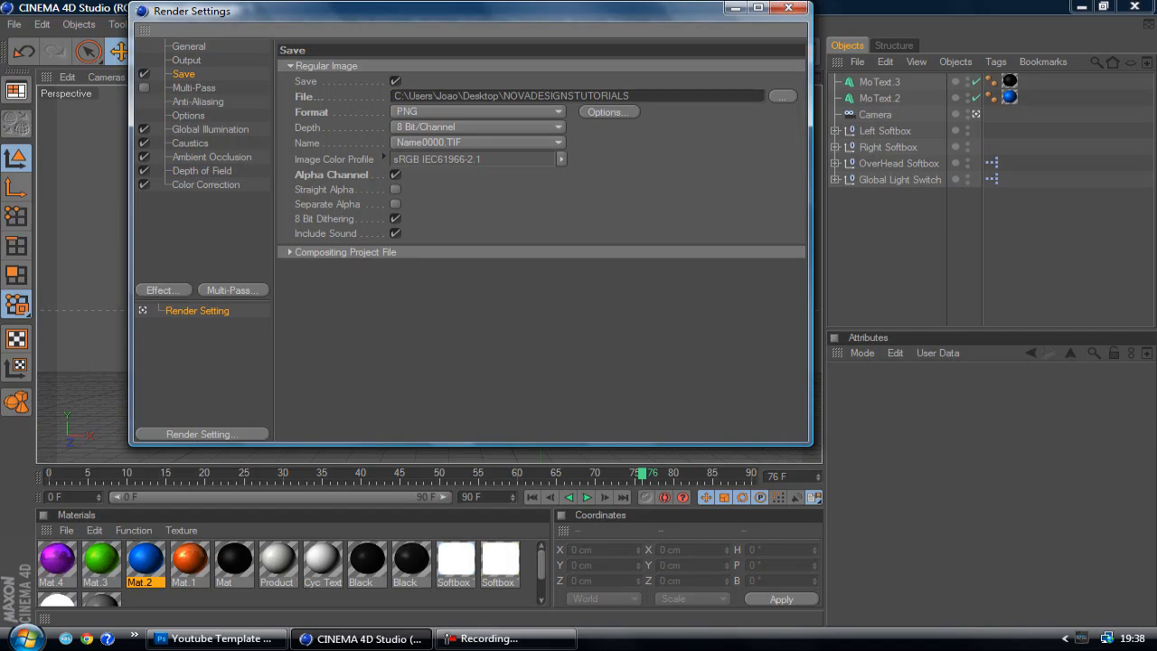
# Set the Global Illumination irradiance cache file's custom location to adsdadasda on the Desktop and close the render settings
pyautogui.click(209, 129)
pyautogui.click(143, 129)
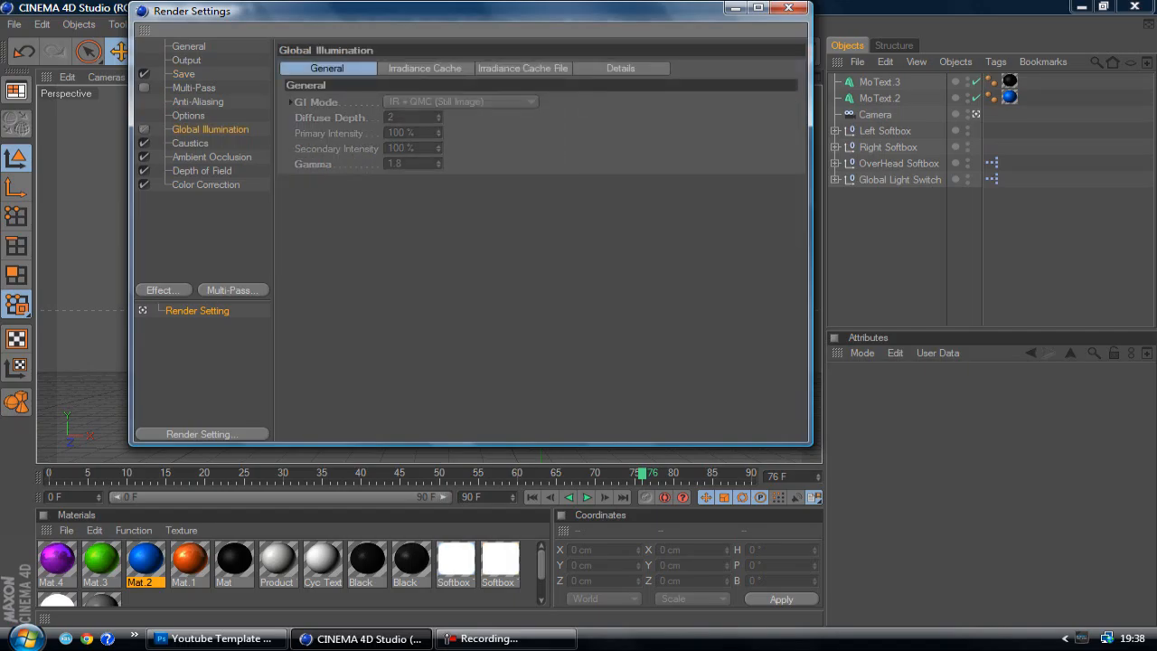
pyautogui.click(144, 129)
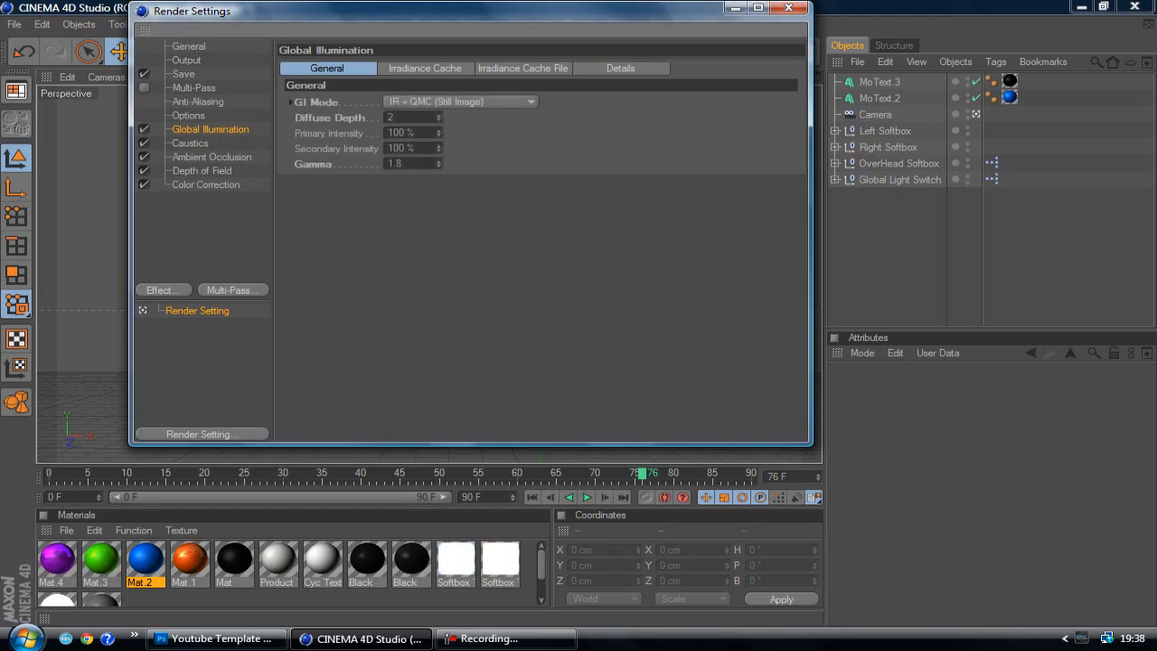
pyautogui.click(523, 69)
pyautogui.click(782, 196)
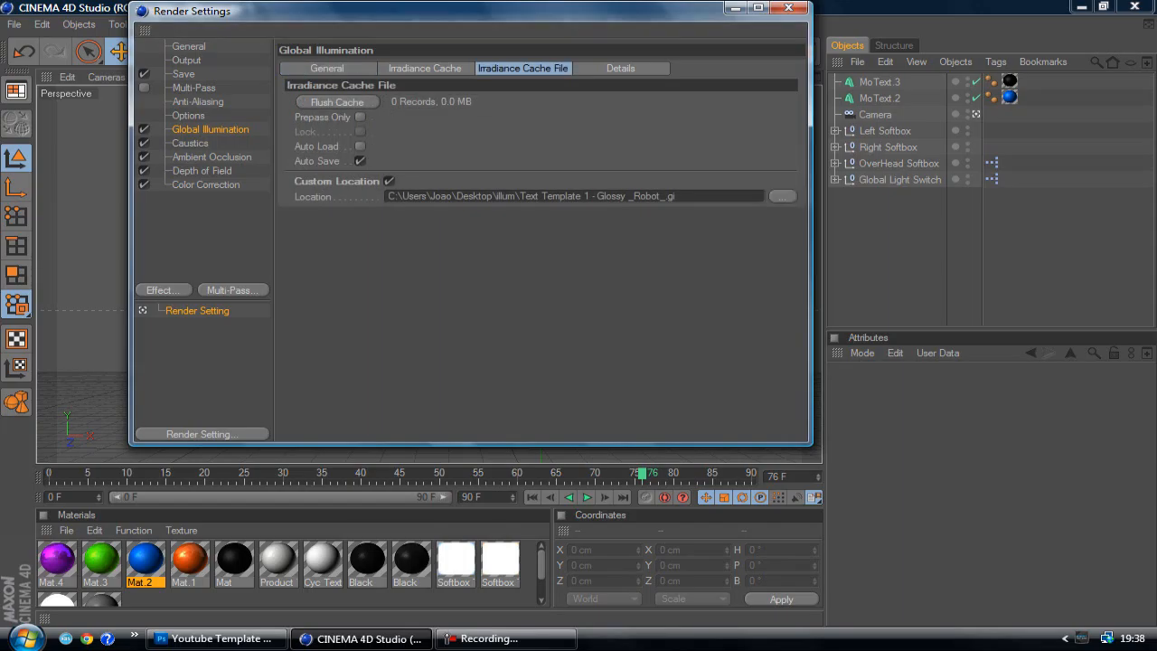
pyautogui.write('adsdadasda')
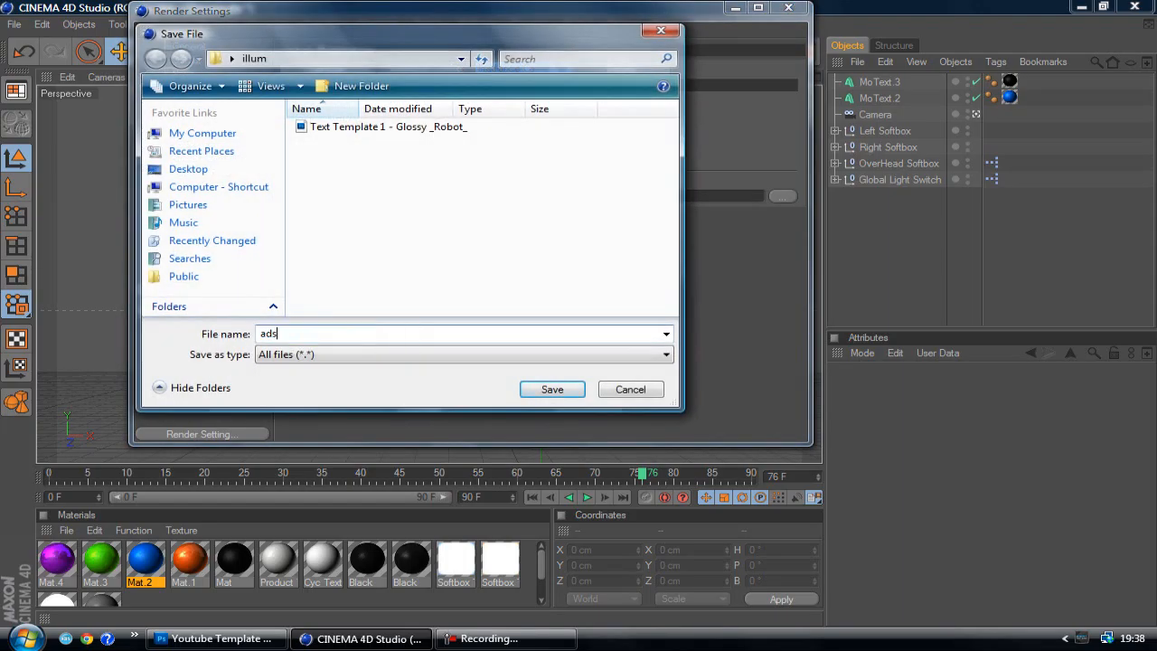
pyautogui.click(188, 169)
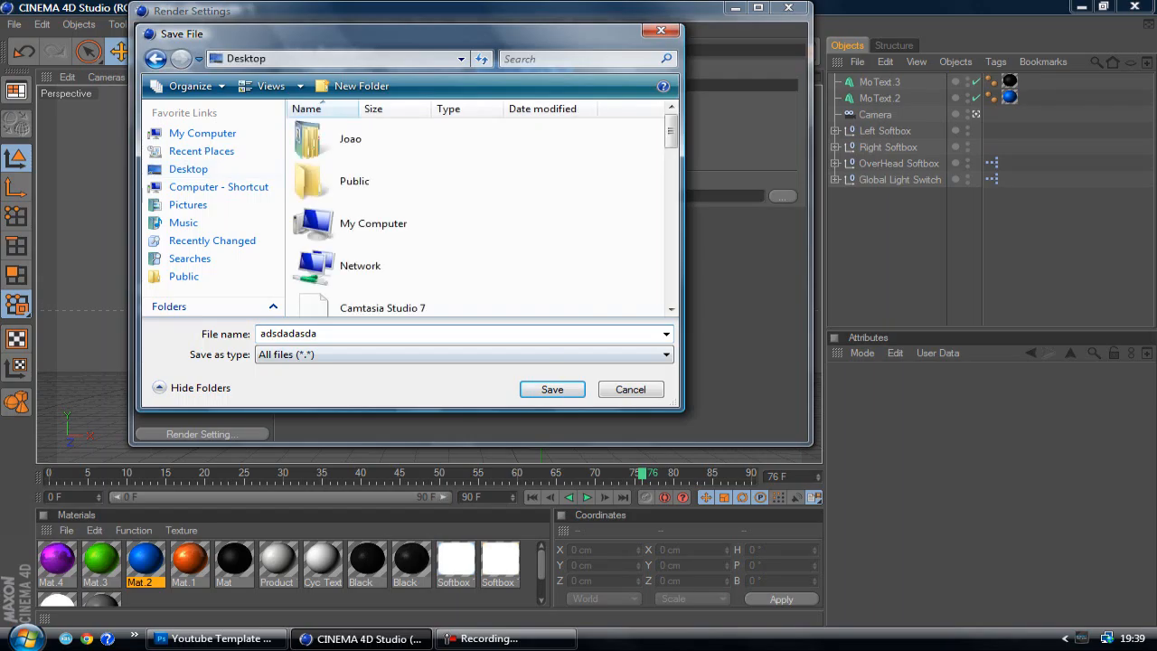
pyautogui.click(552, 389)
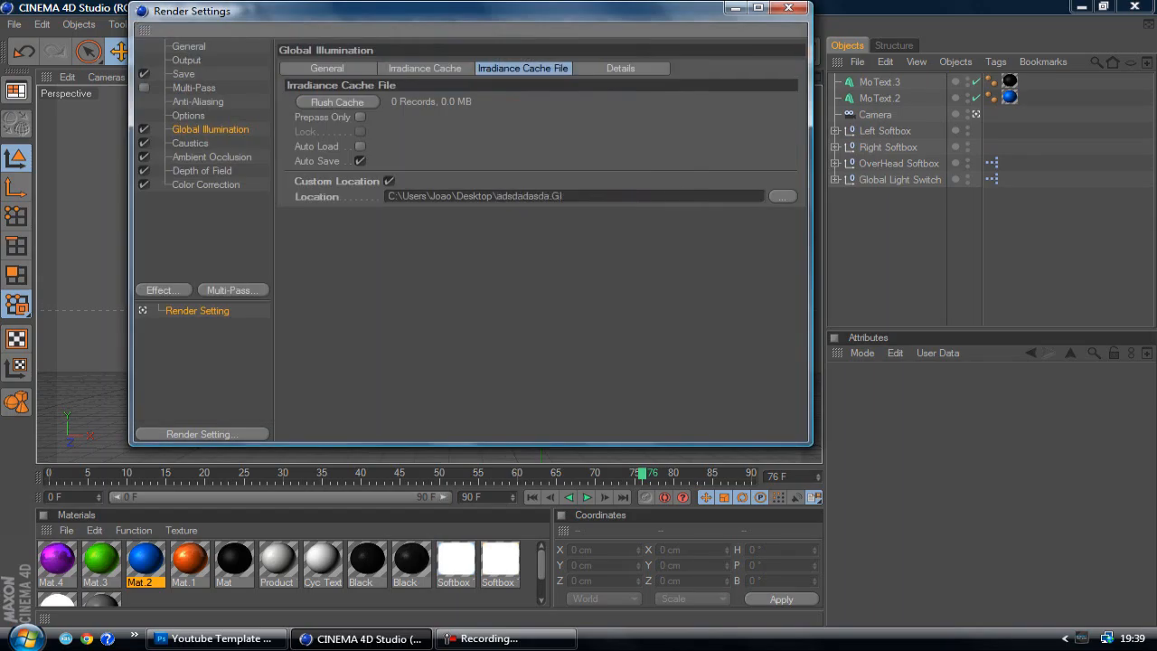
pyautogui.click(788, 8)
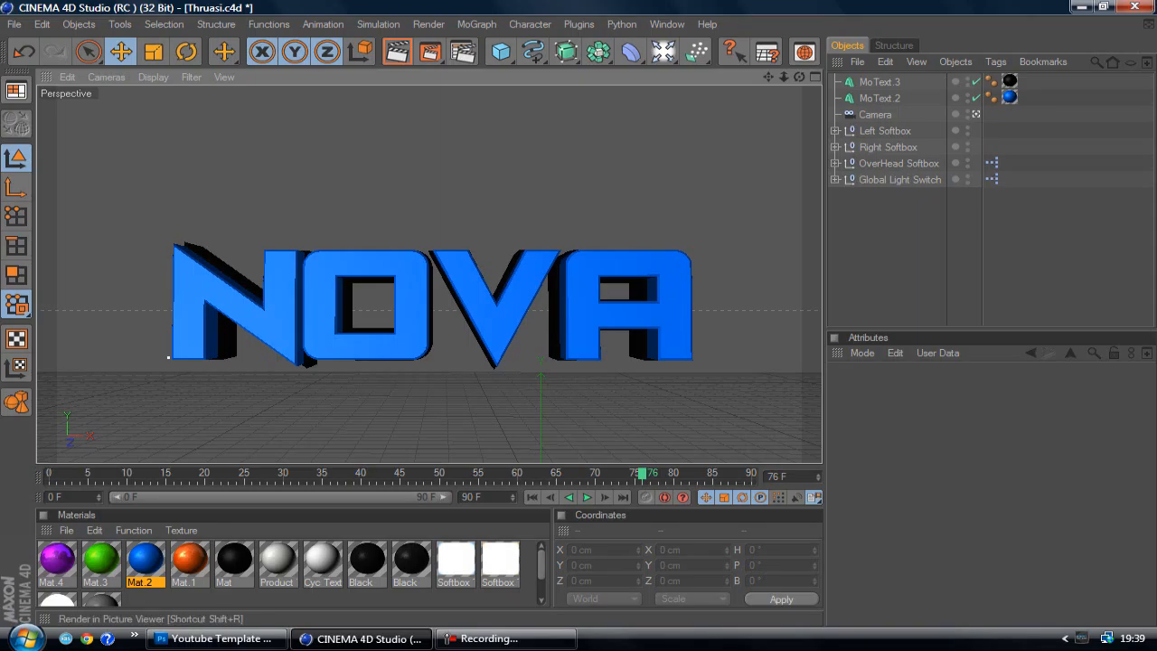
# Start rendering the current frame to the Picture Viewer and abort the render
pyautogui.click(436, 52)
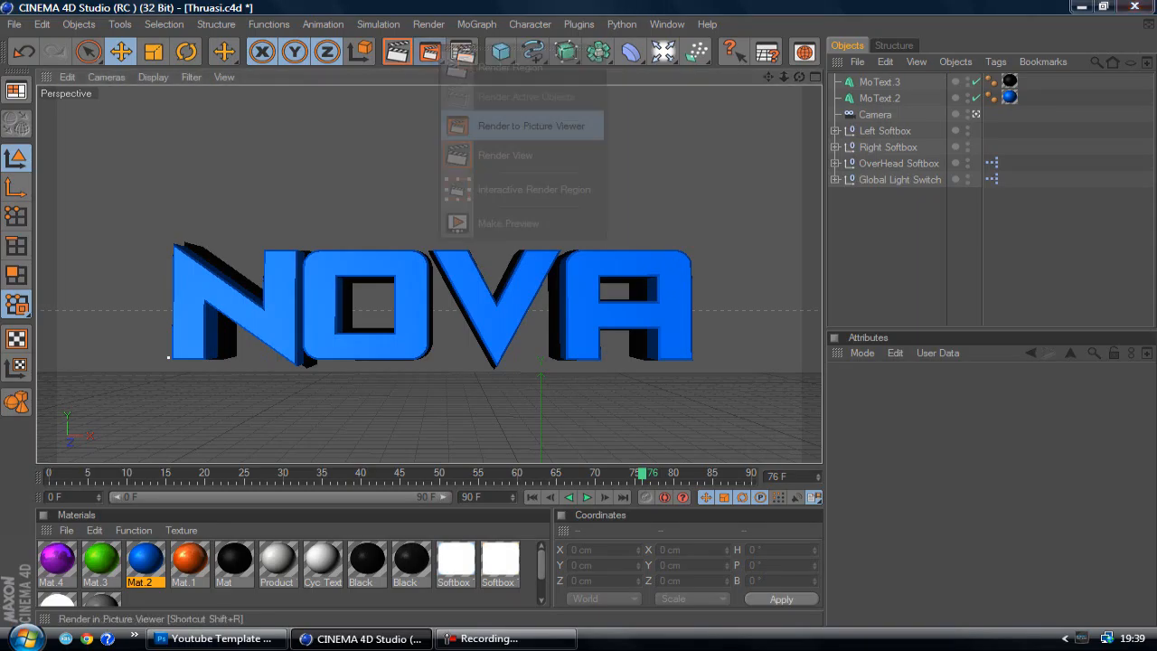
pyautogui.click(532, 125)
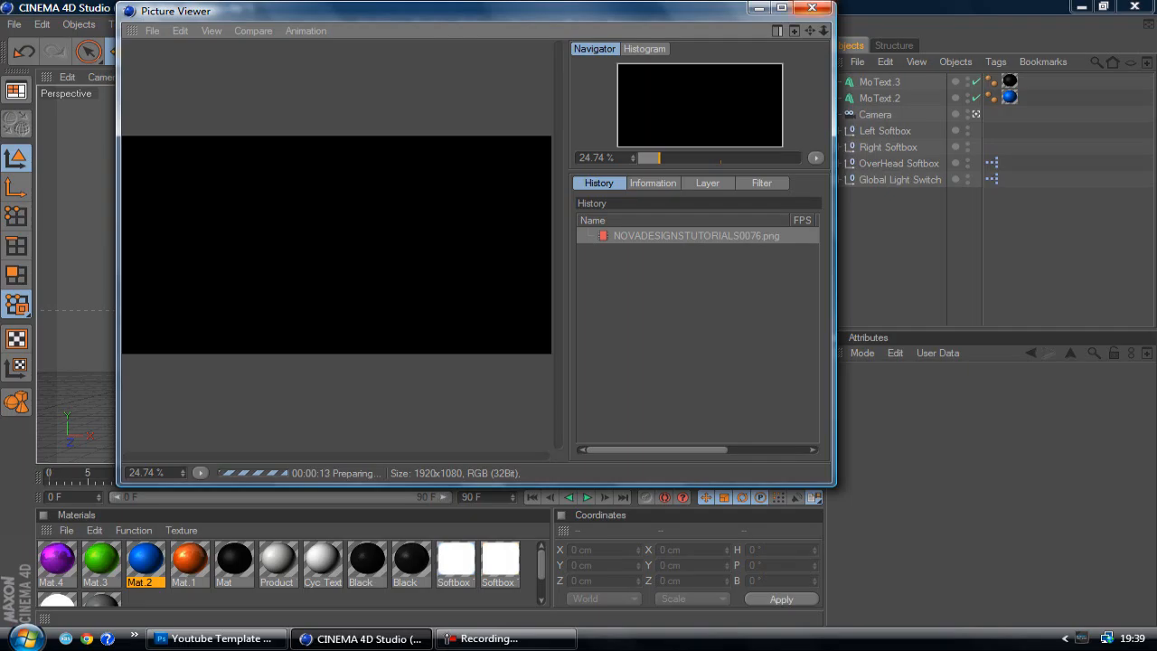
pyautogui.click(810, 8)
pyautogui.press('Return')
# Quit CINEMA 4D without saving the changes to Thruasi.c4d and return to Photoshop
pyautogui.click(361, 638)
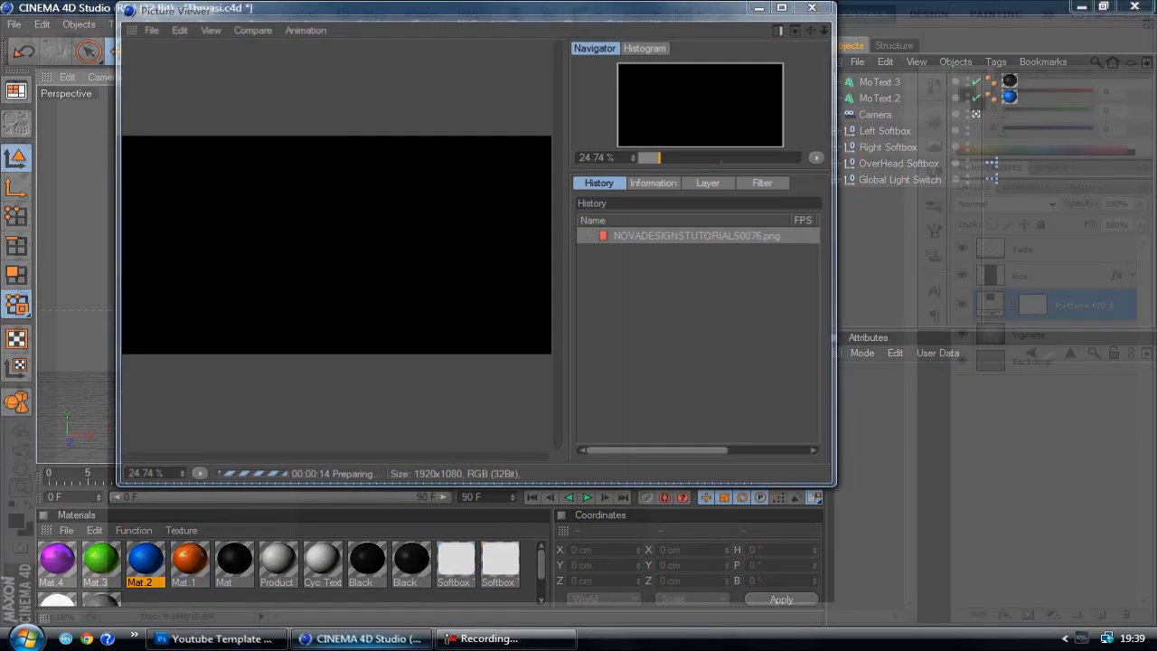
pyautogui.click(362, 638)
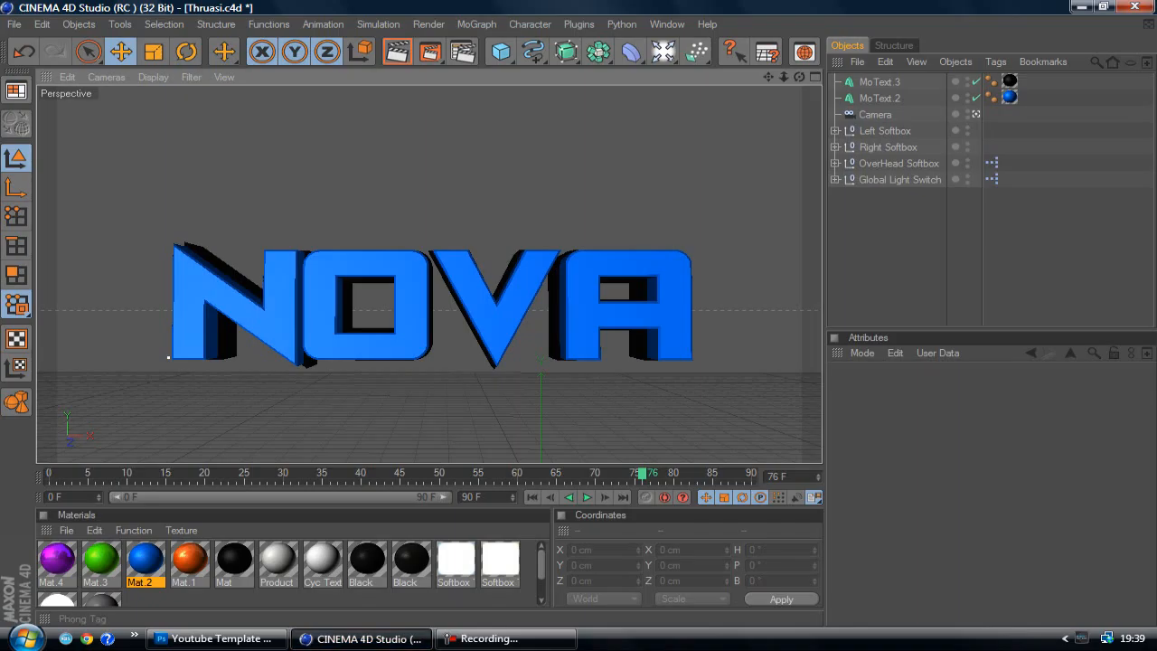
pyautogui.click(1134, 7)
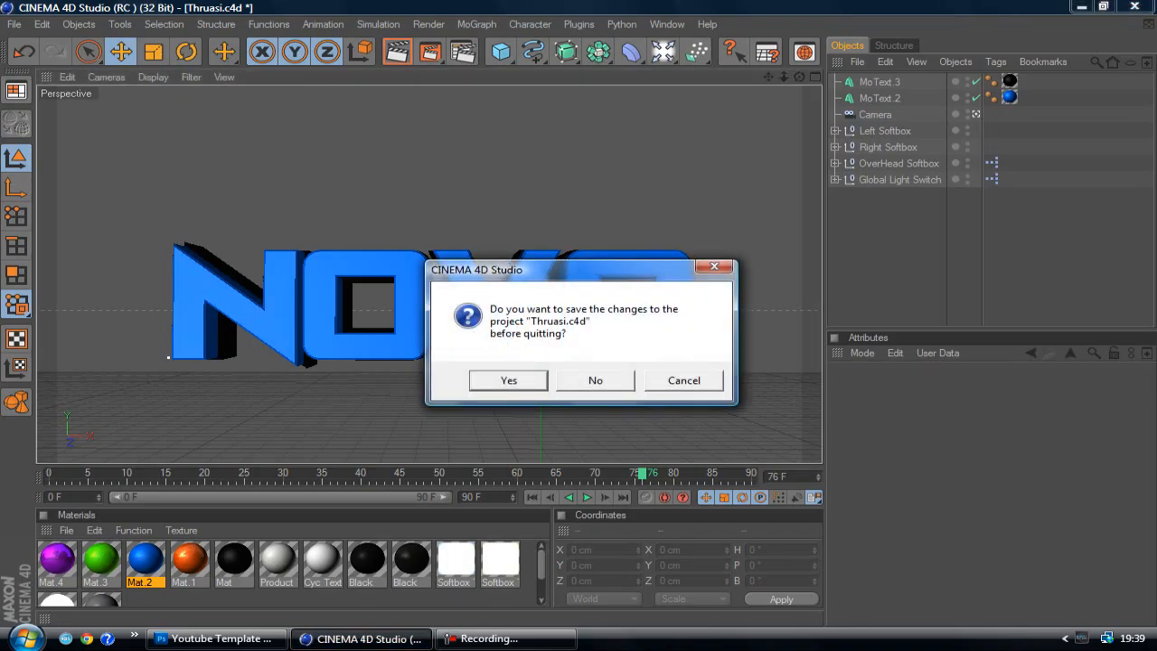
pyautogui.click(595, 380)
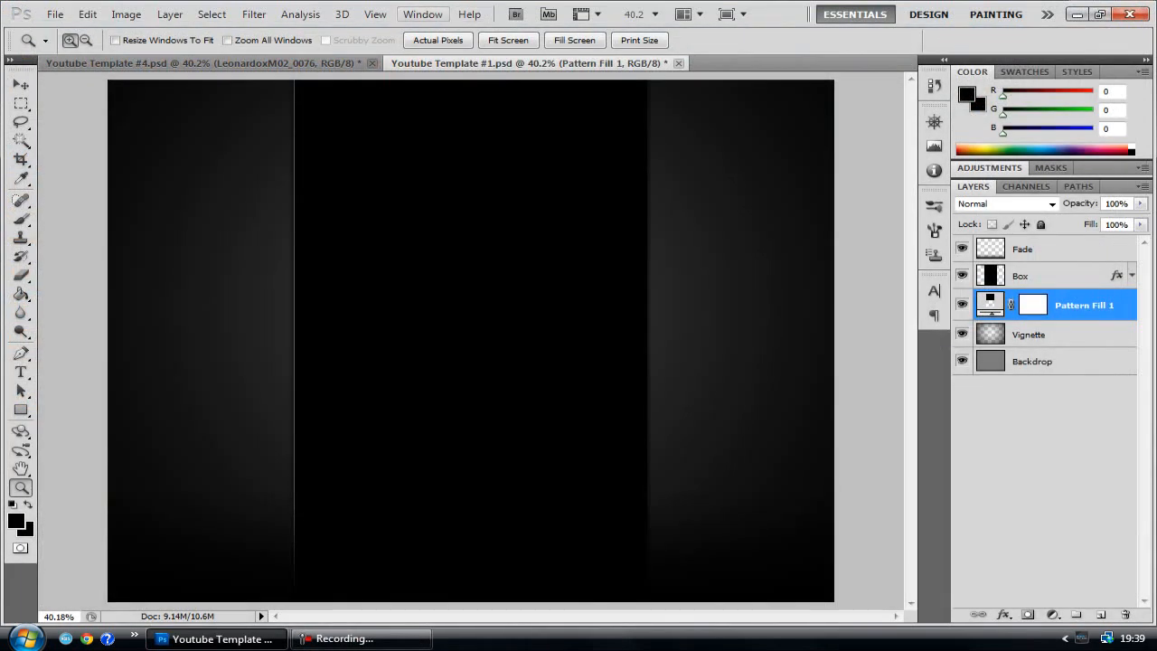
# Place the NovaPhotoshoptuts0076 PNG image from the Desktop into the document at its original size
pyautogui.click(55, 15)
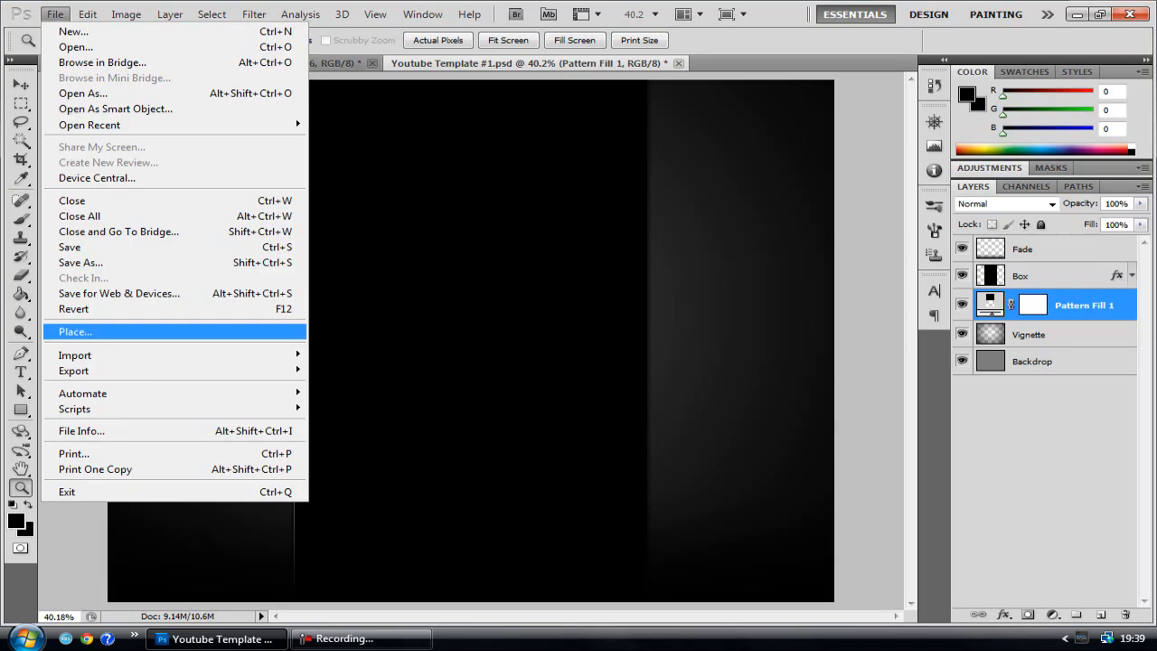
pyautogui.click(76, 331)
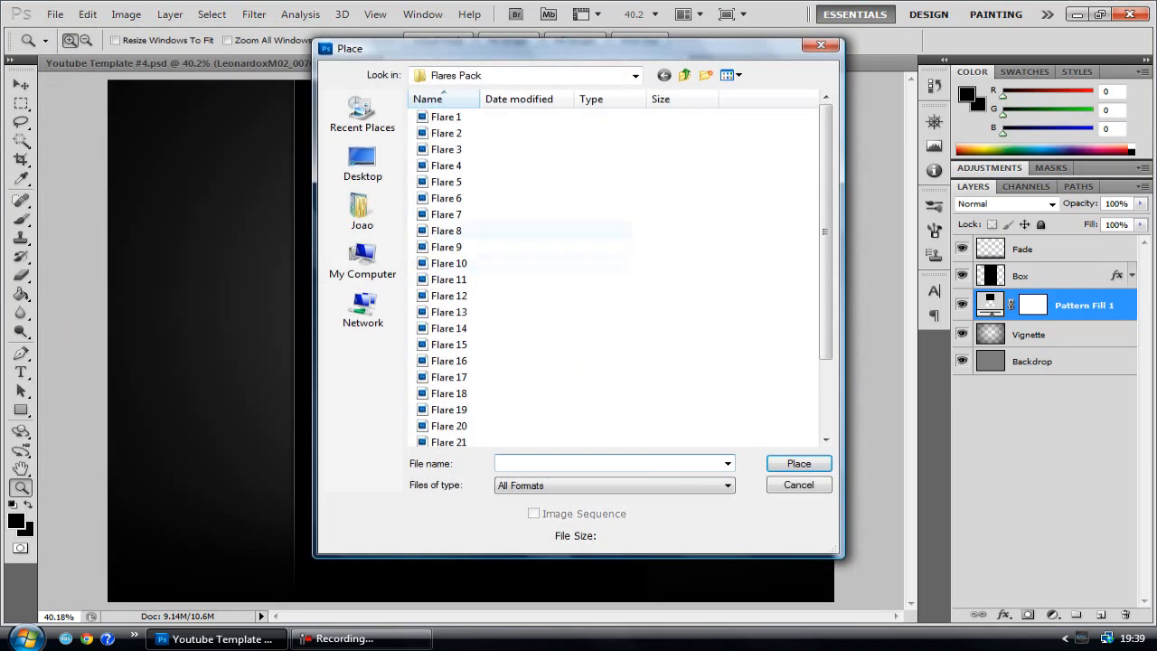
pyautogui.scroll(-5, 533, 347)
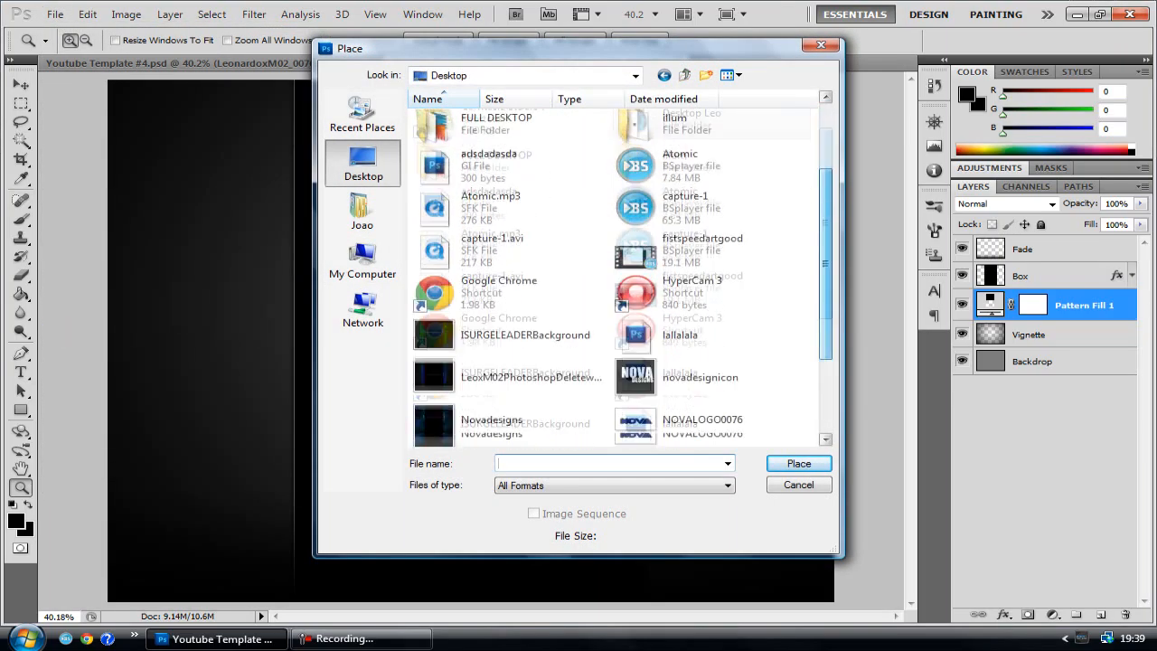
pyautogui.click(519, 348)
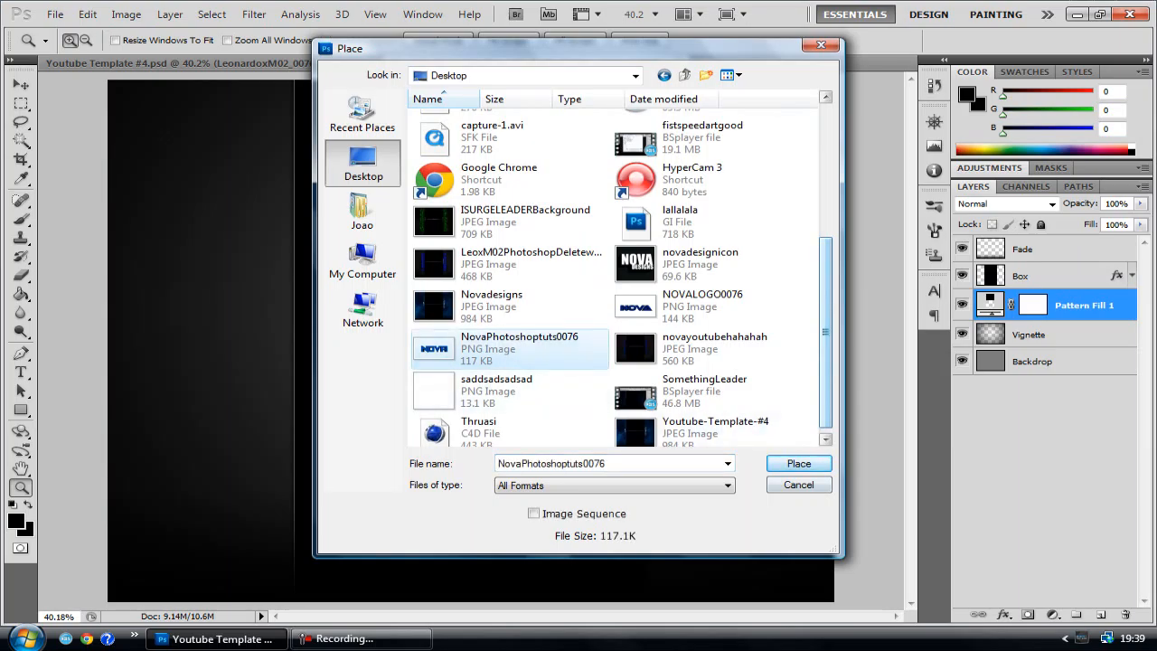
pyautogui.click(799, 463)
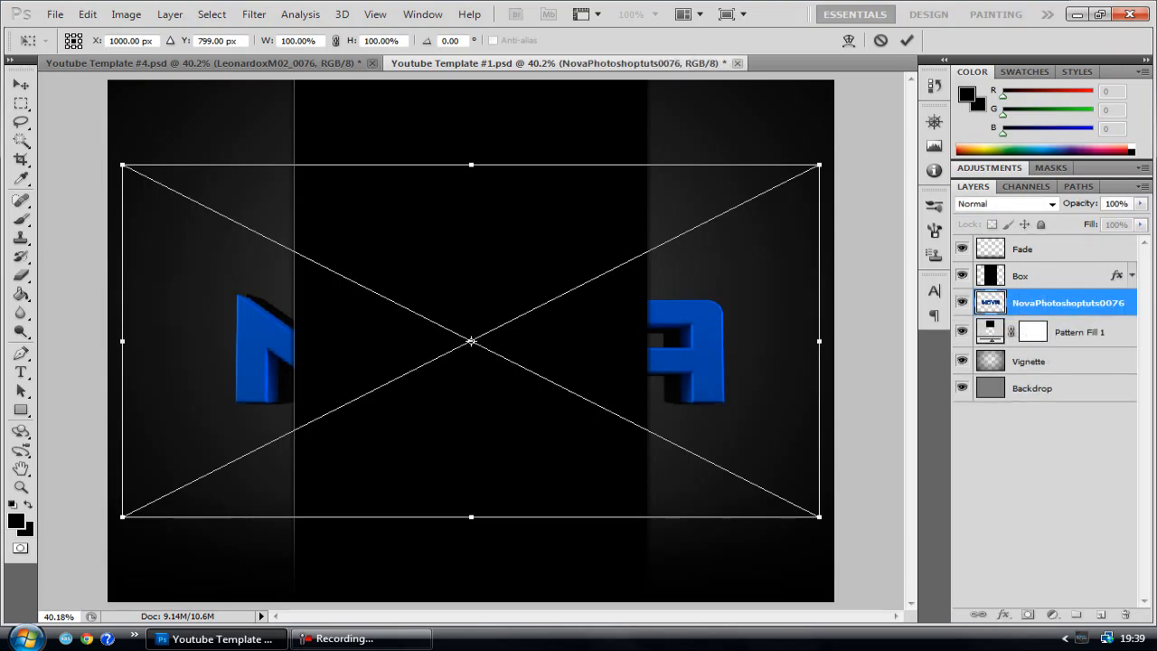
pyautogui.press('Return')
# Move the NovaPhotoshoptuts0076 layer above the Box layer and rasterize it
pyautogui.moveTo(1067, 303); pyautogui.dragTo(1066, 275)
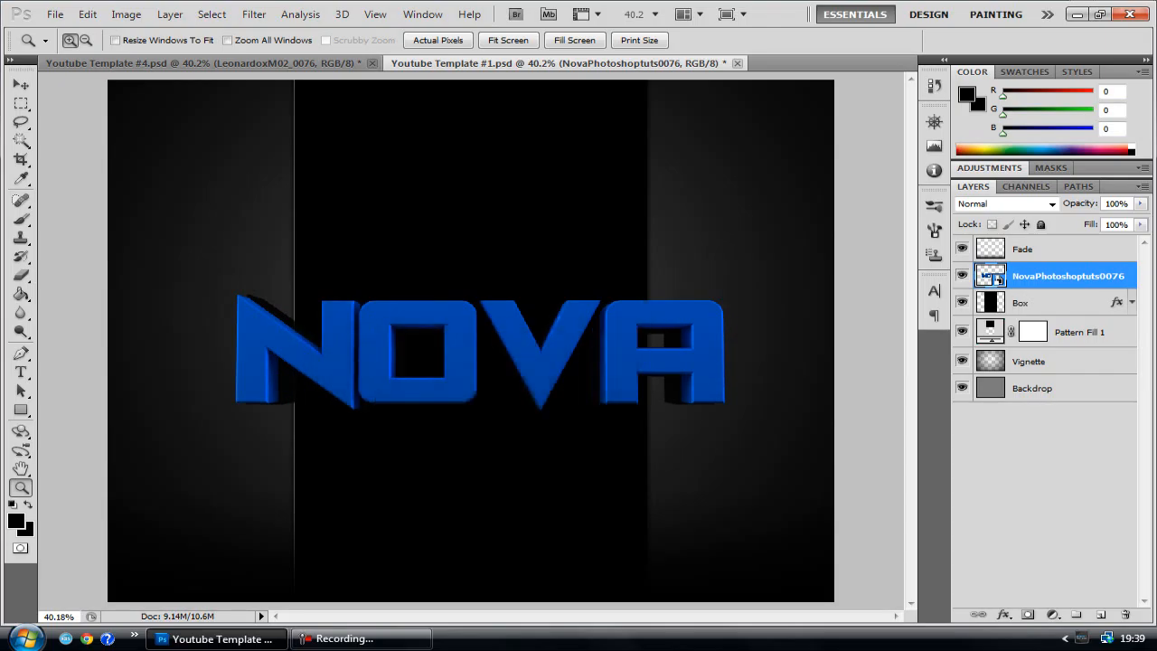
pyautogui.rightClick(1066, 276)
pyautogui.click(922, 367)
# Scale the NOVA text down proportionally to about 49% of its size
pyautogui.press('v')
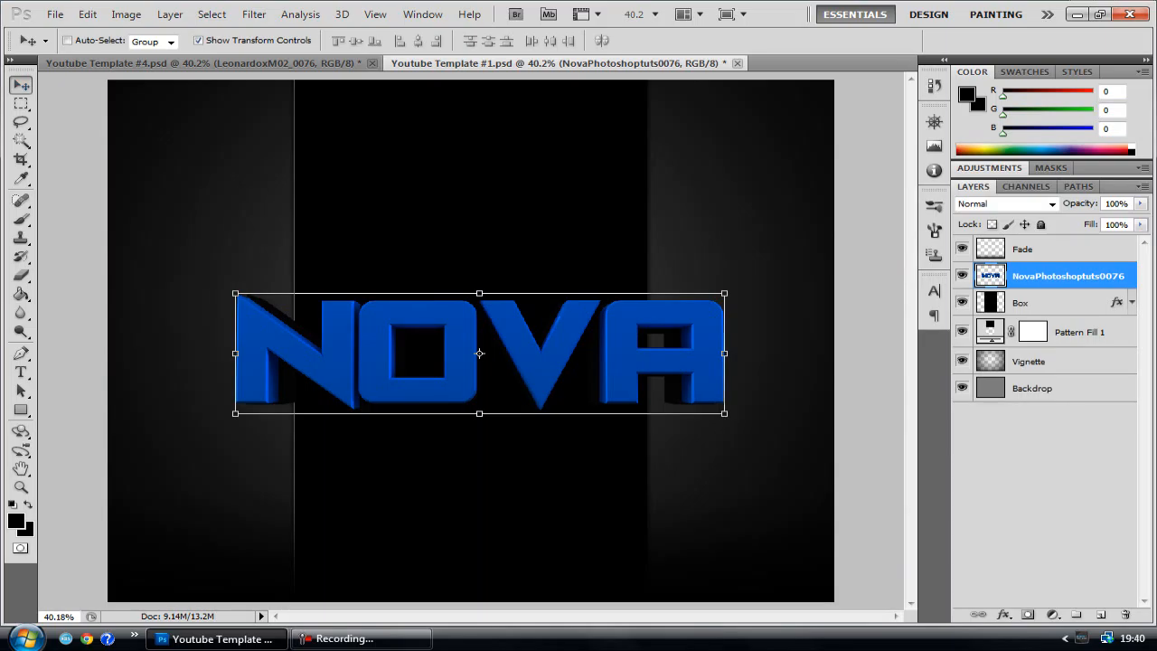
pyautogui.hotkey('ctrl', 't')
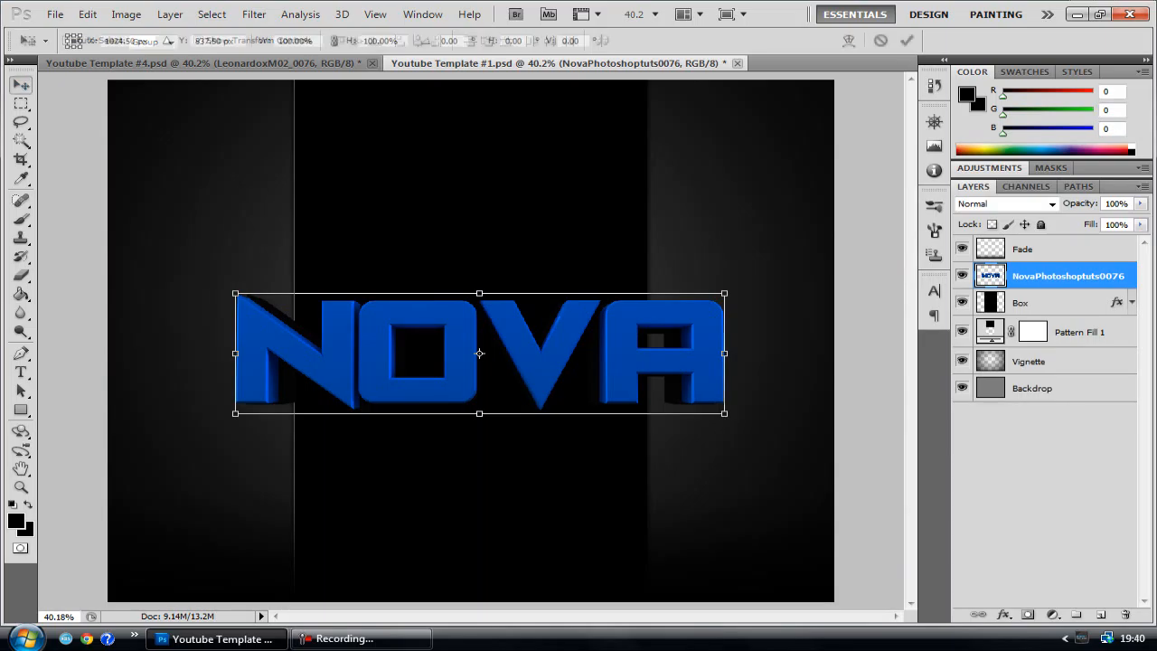
pyautogui.keyDown('shift'); pyautogui.moveTo(235, 293); pyautogui.dragTo(483, 354); pyautogui.keyUp('shift')
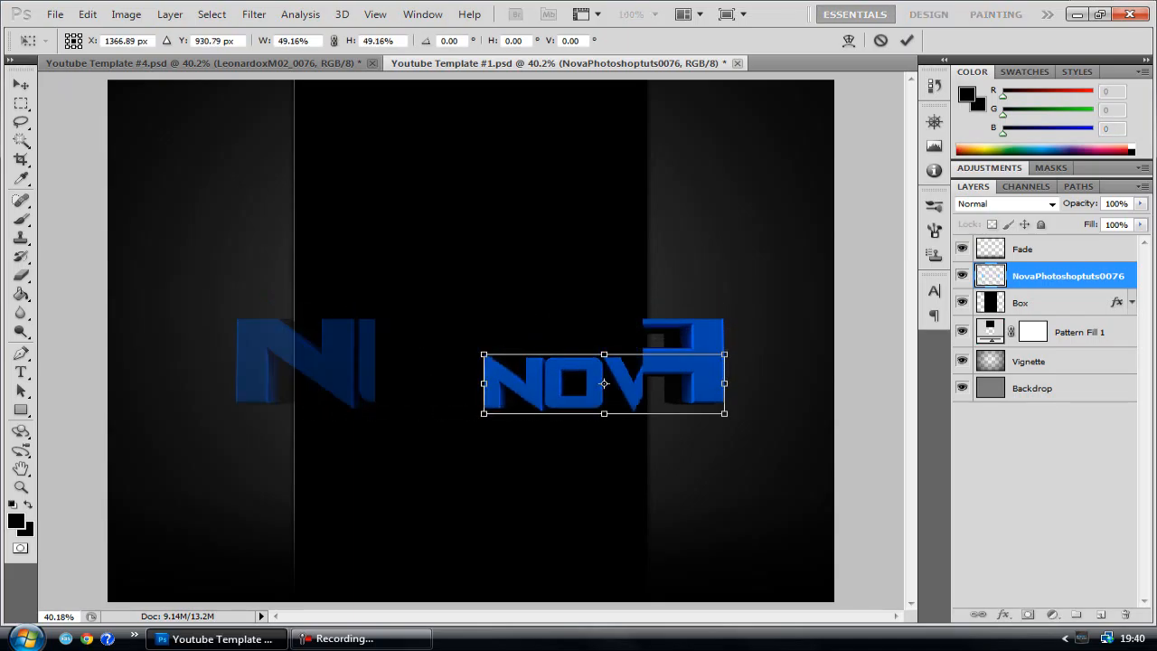
pyautogui.press('Return')
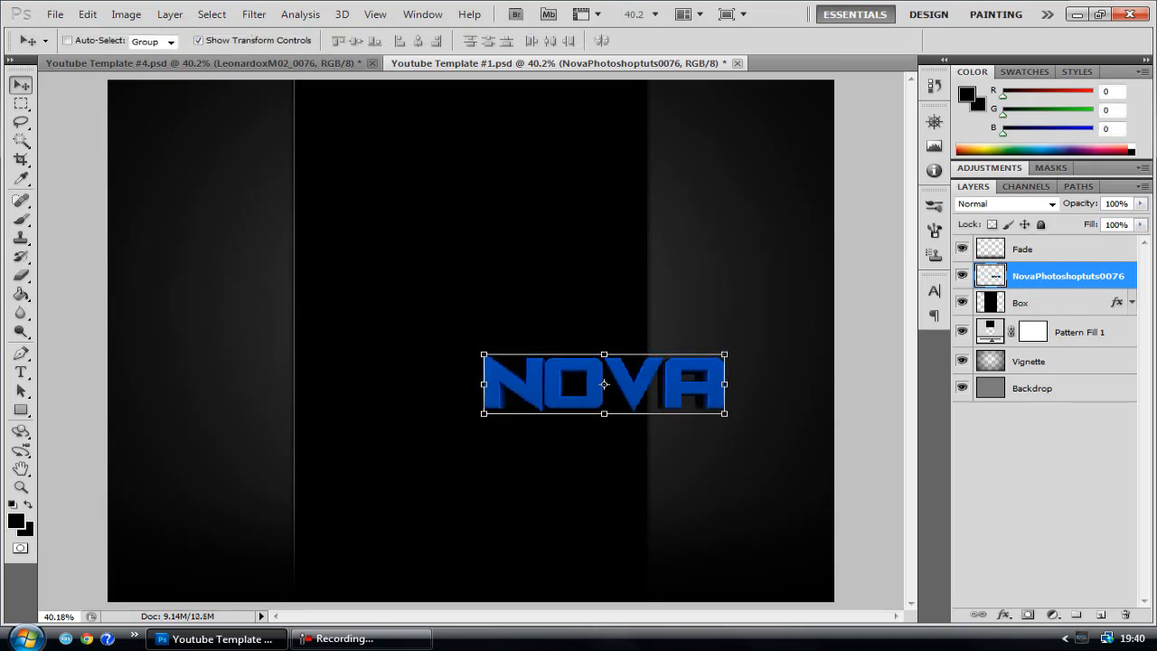
# Rotate the NOVA text 90° counter-clockwise and move it onto the left edge of the black box
pyautogui.hotkey('ctrl', 't')
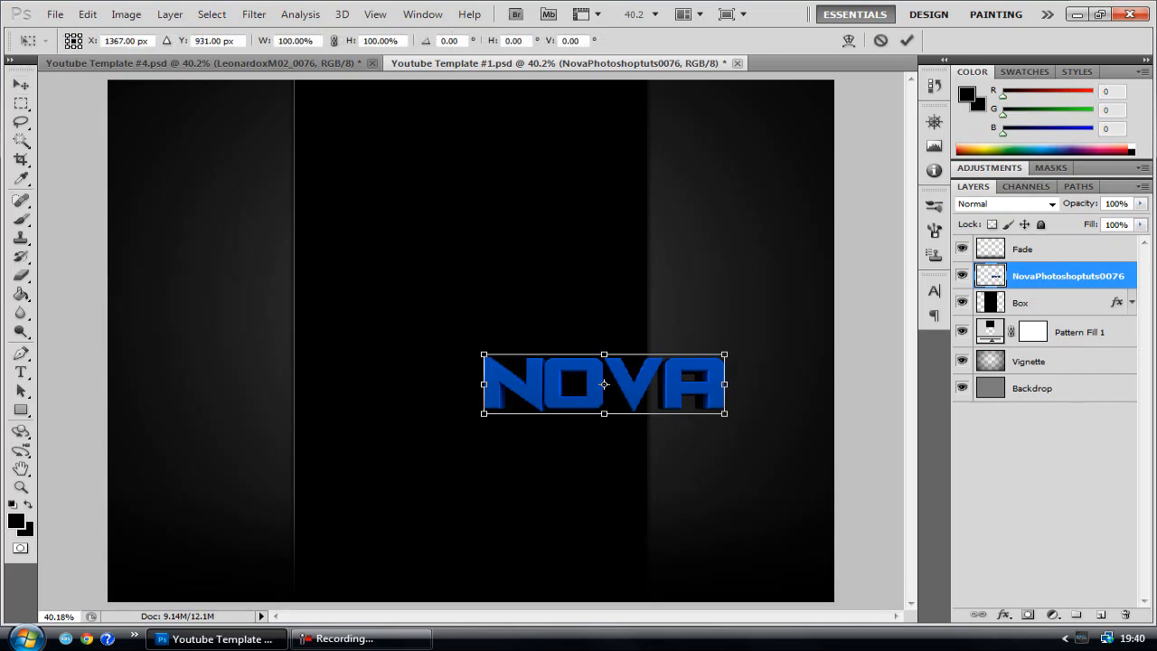
pyautogui.rightClick(561, 377)
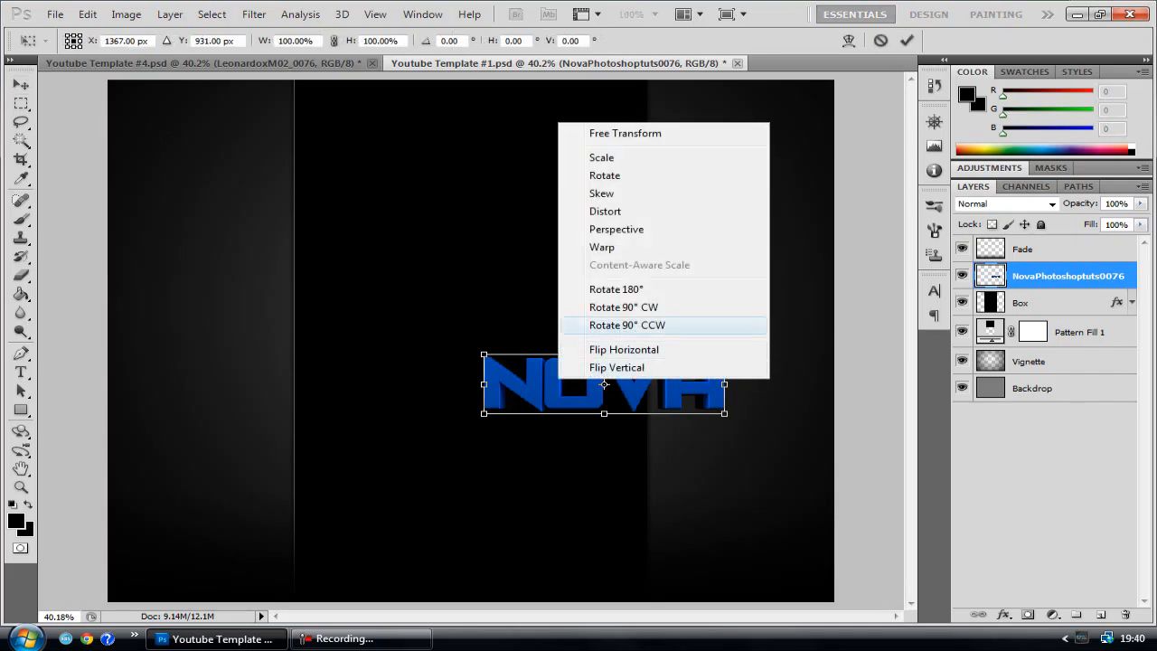
pyautogui.click(627, 324)
pyautogui.moveTo(604, 384); pyautogui.dragTo(271, 326)
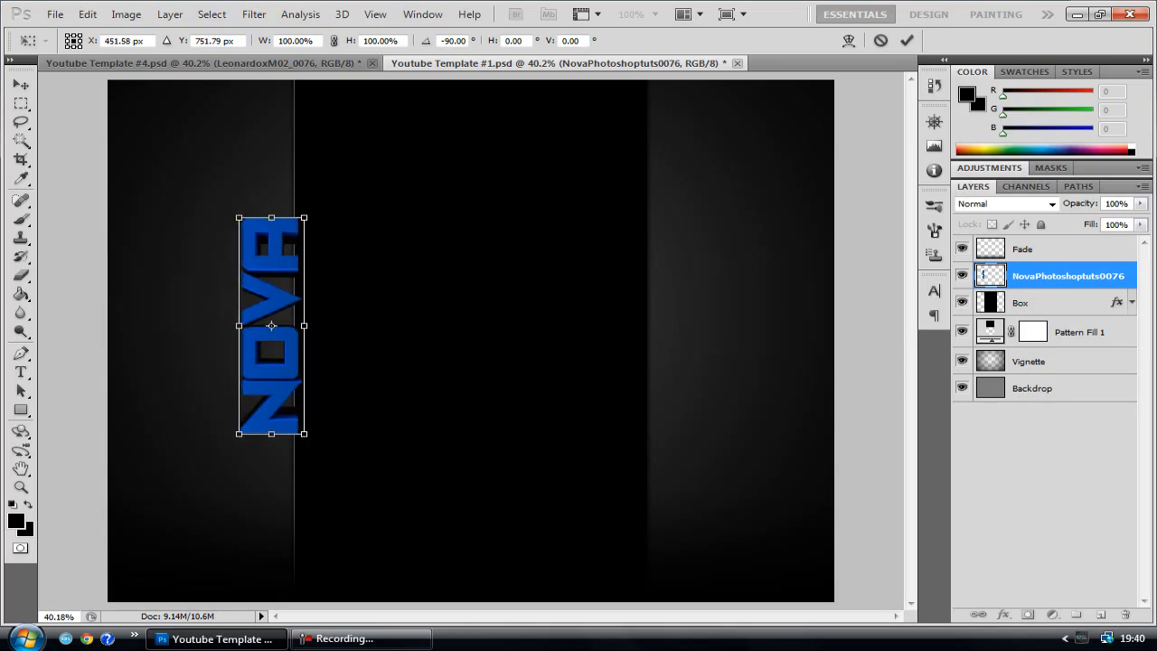
pyautogui.press('Return')
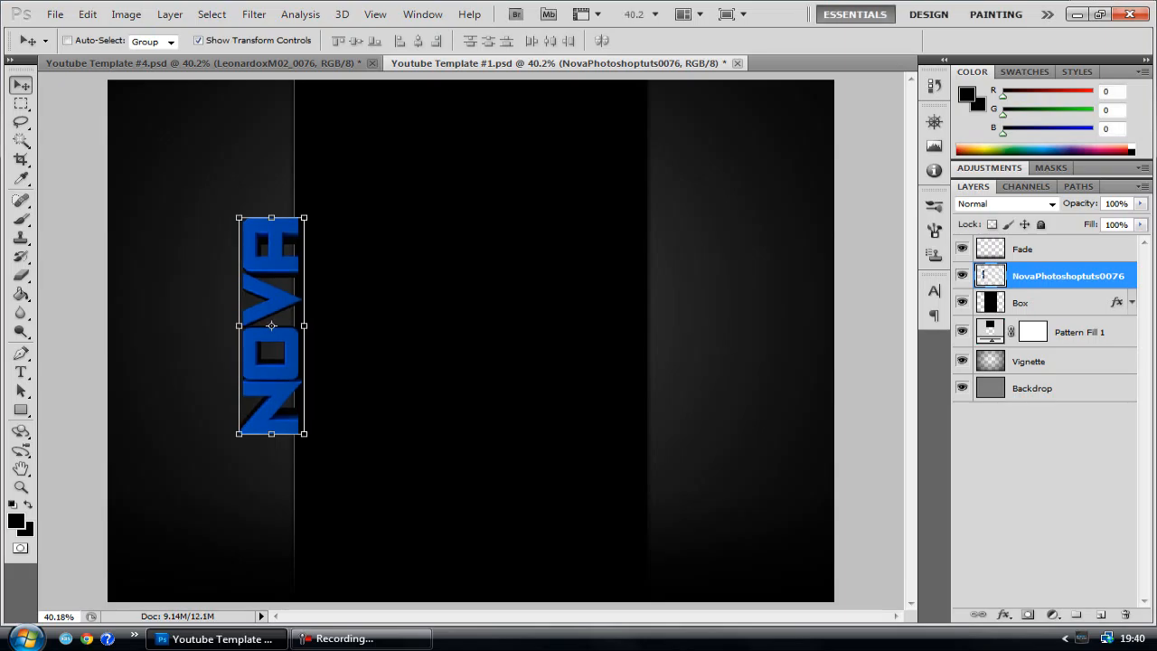
pyautogui.press('Right')
# Compare the current layout with the finished design in Youtube Template #4.psd, then return to Youtube Template #1.psd
pyautogui.click(1083, 331)
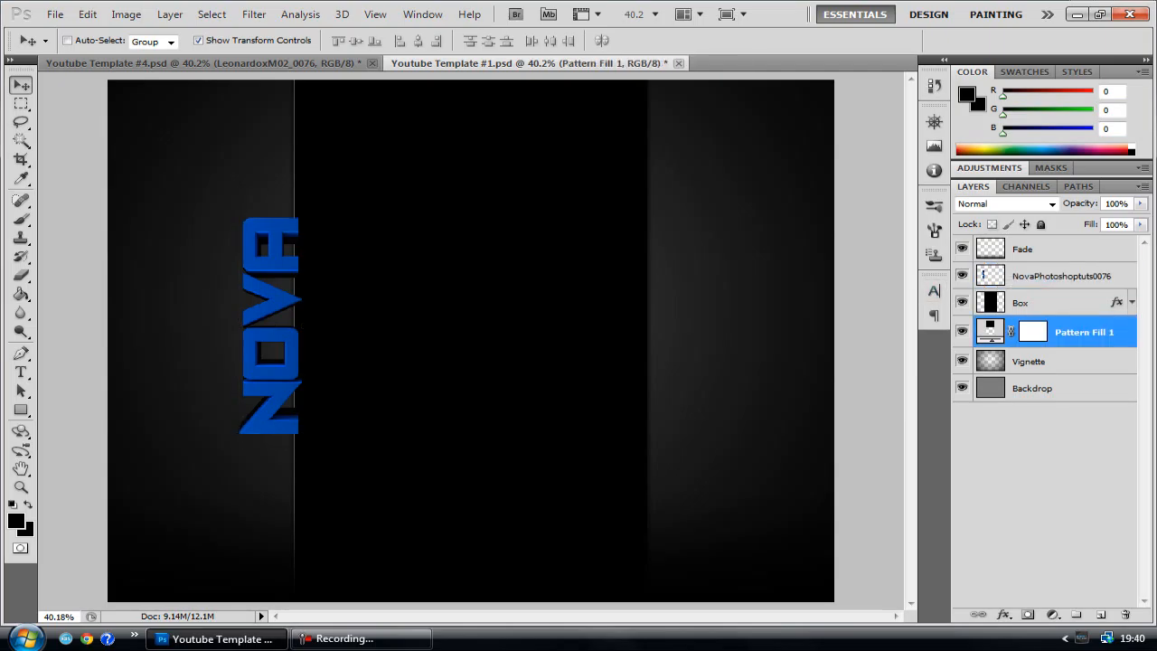
pyautogui.click(203, 63)
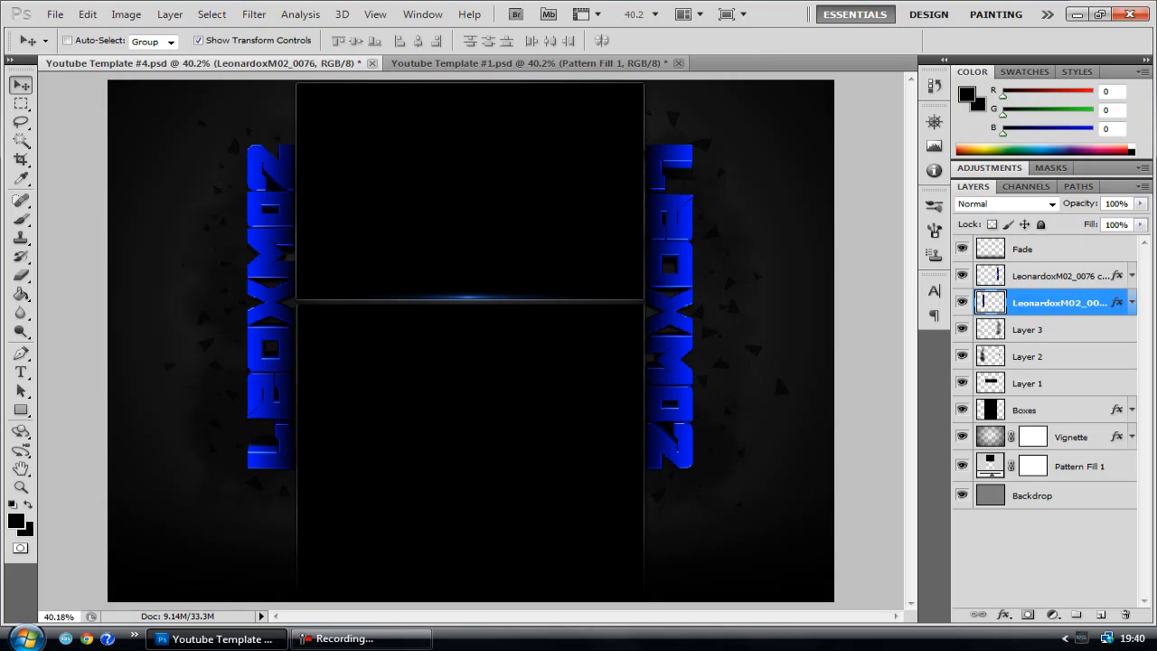
pyautogui.click(529, 64)
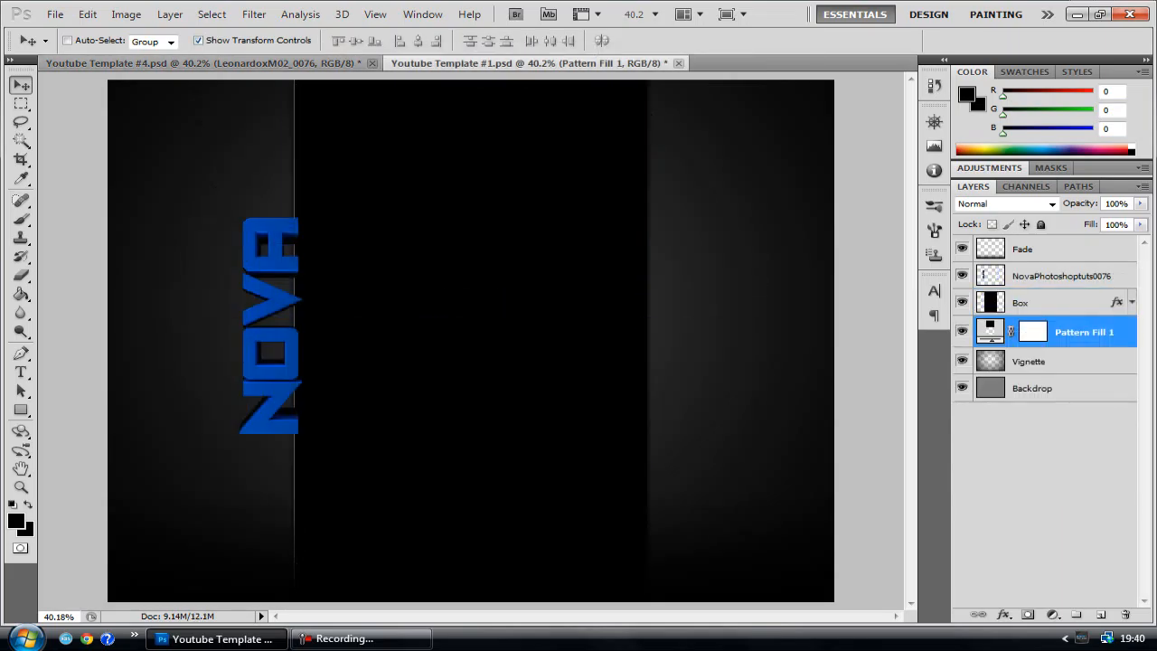
pyautogui.click(226, 63)
pyautogui.click(529, 63)
# Add a black-to-transparent Gradient Overlay to the NovaPhotoshoptuts0076 layer with a 180° angle and 89% opacity
pyautogui.click(1066, 275)
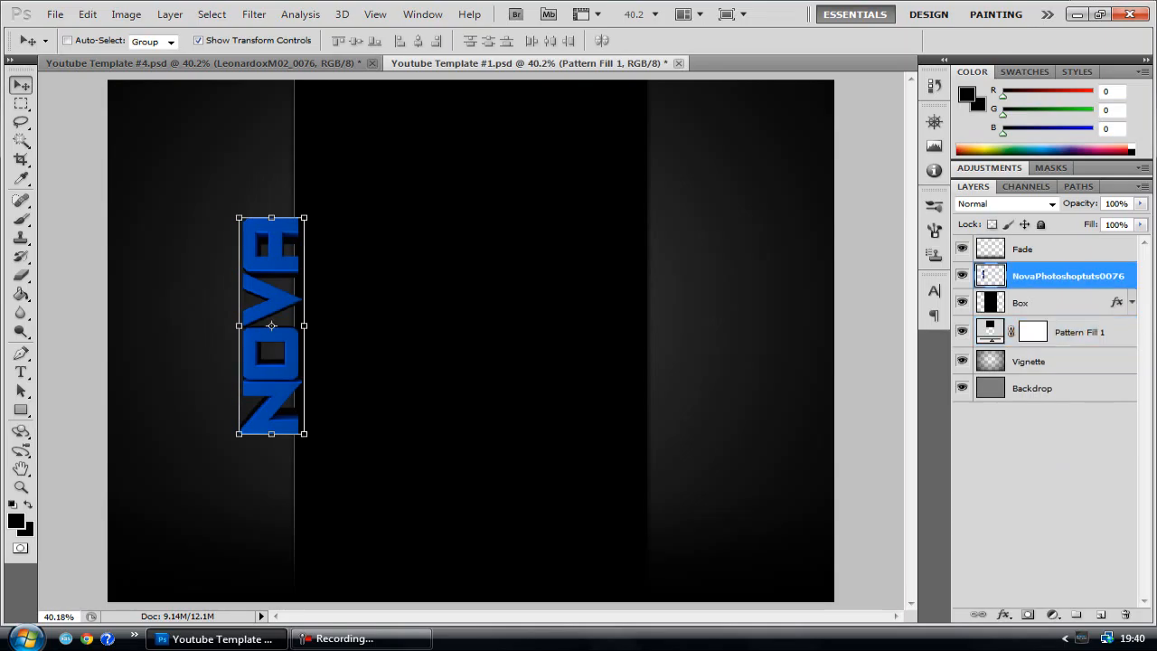
pyautogui.doubleClick(990, 276)
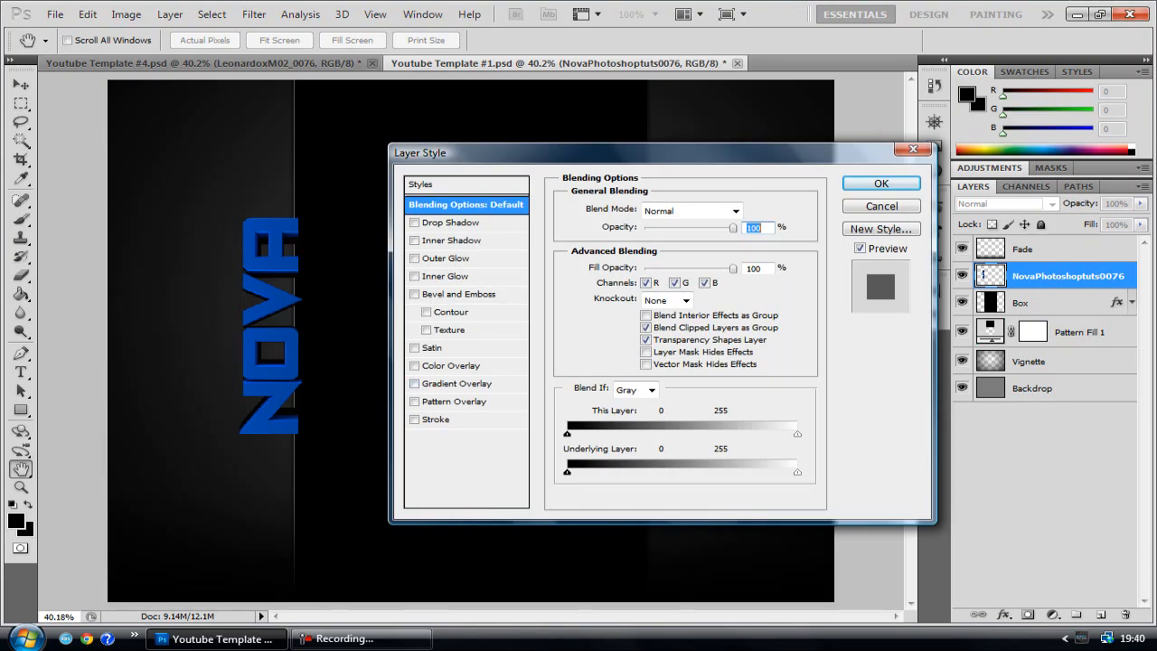
pyautogui.click(413, 383)
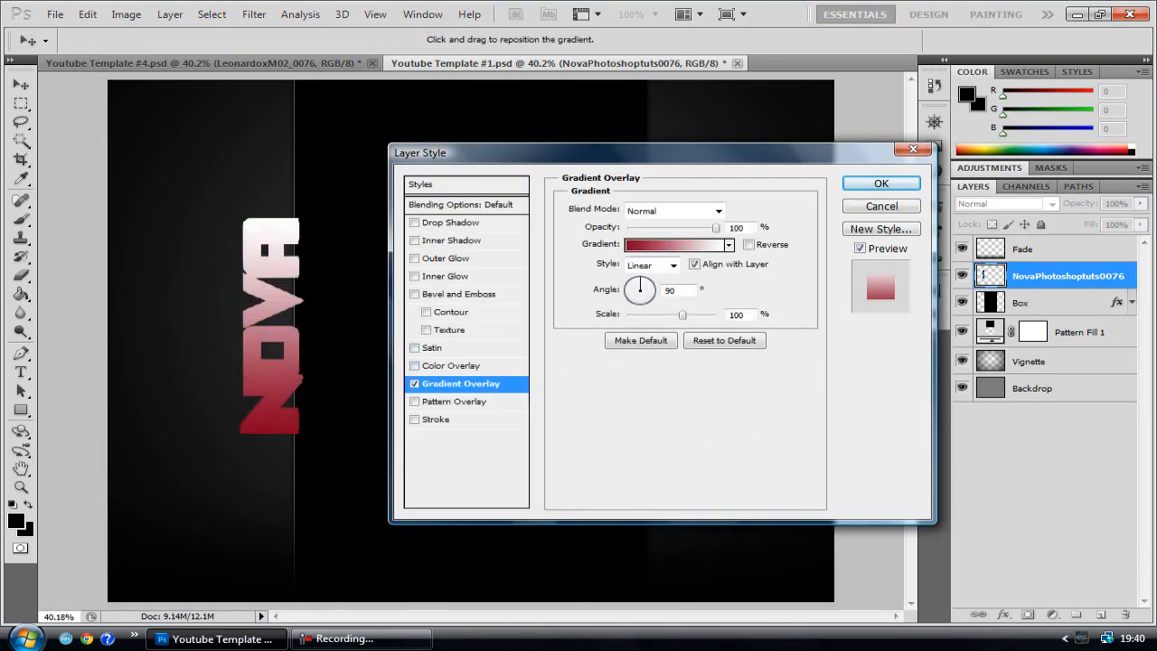
pyautogui.click(676, 244)
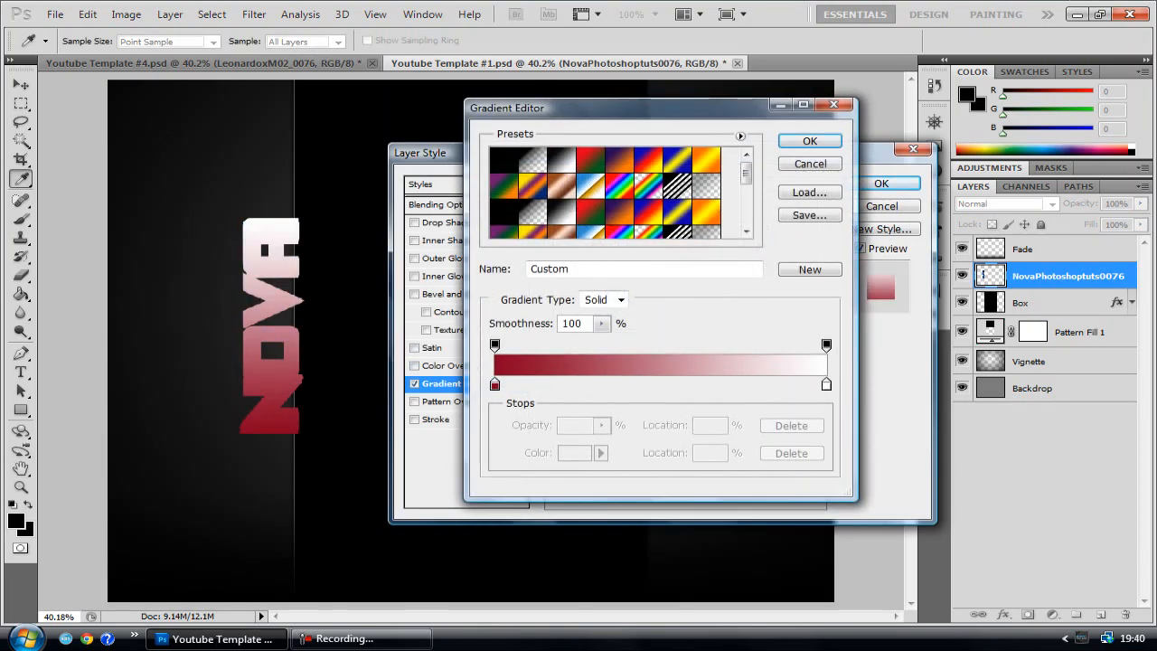
pyautogui.click(532, 160)
pyautogui.click(809, 141)
pyautogui.press('Tab')
pyautogui.write('180')
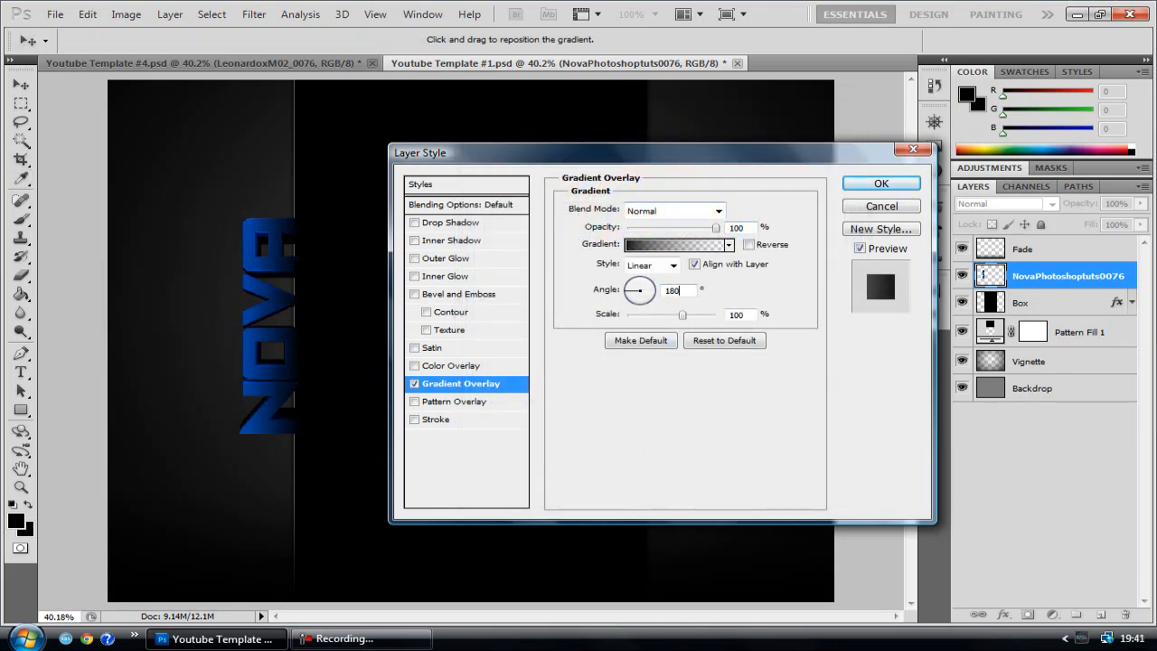
pyautogui.moveTo(716, 229)
pyautogui.mouseDown()
pyautogui.moveTo(635, 228)
pyautogui.moveTo(703, 228)
pyautogui.mouseUp()
# Add a Drop Shadow with default settings to the NOVA text, leave Stroke off, and apply the layer style
pyautogui.click(450, 222)
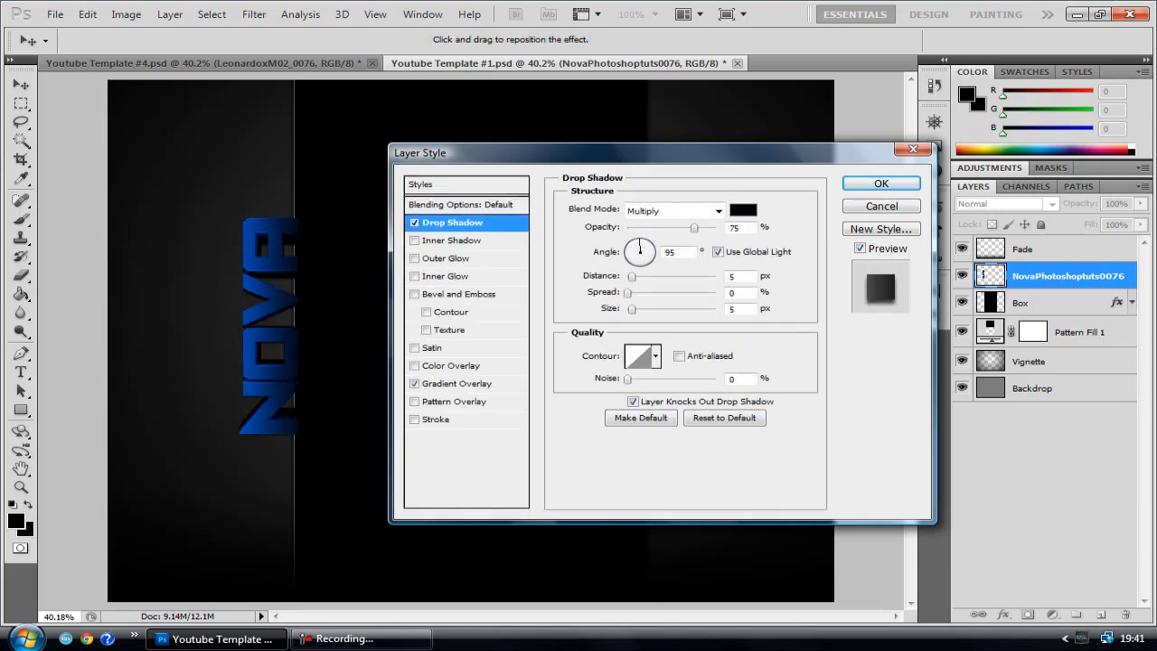
pyautogui.click(437, 419)
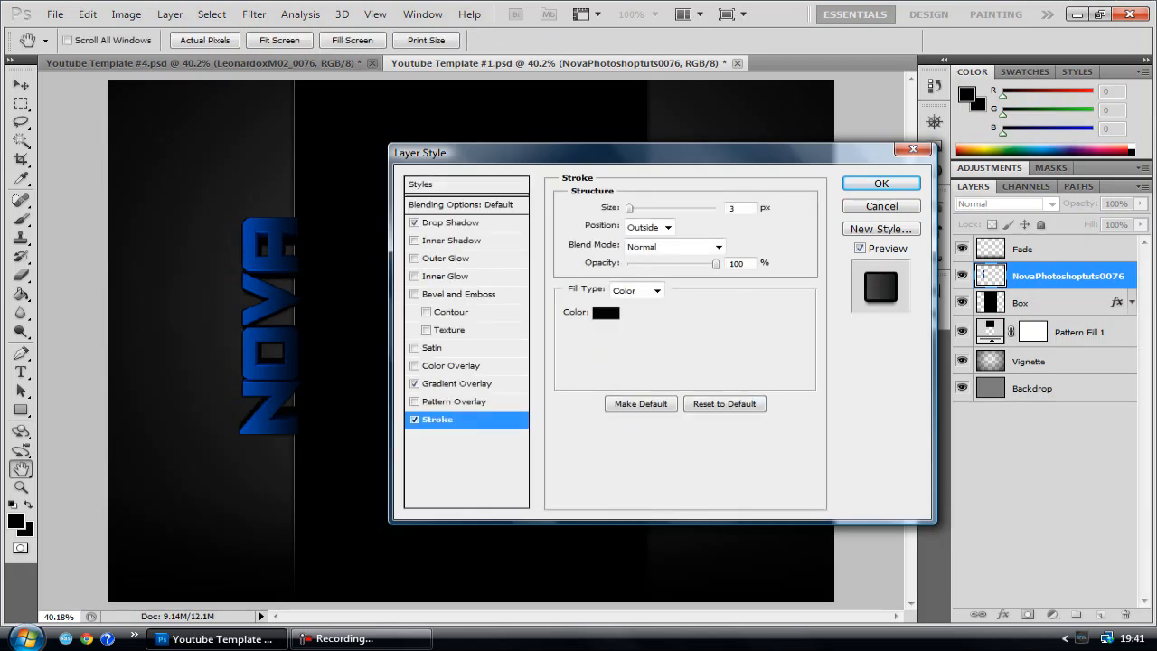
pyautogui.click(414, 419)
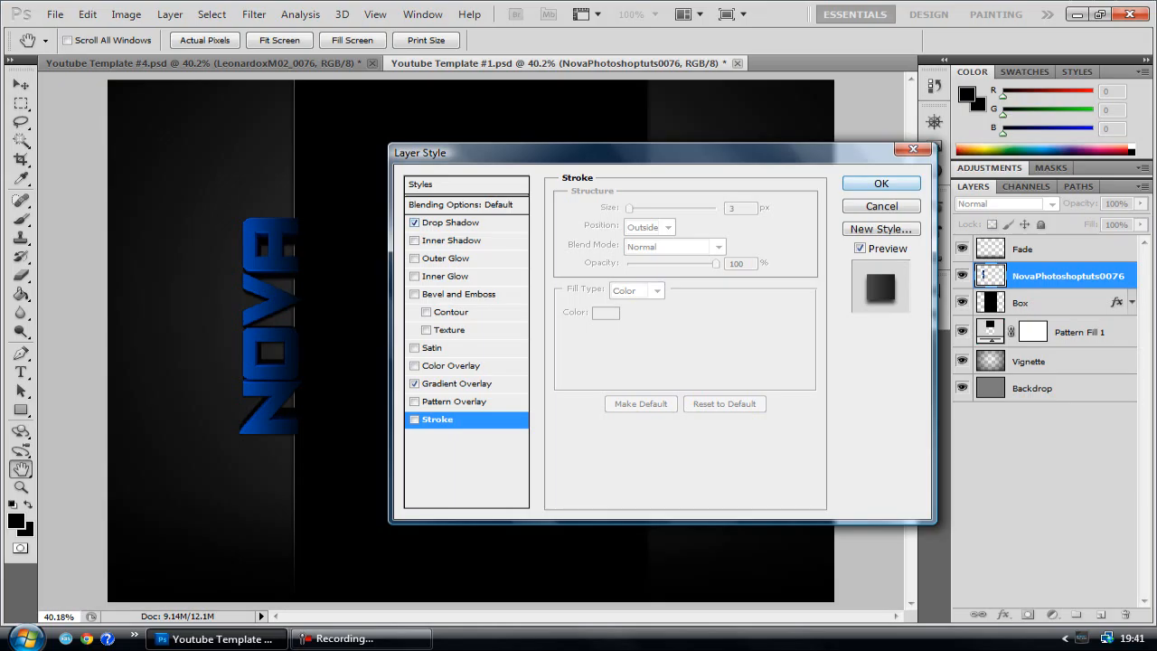
pyautogui.click(881, 183)
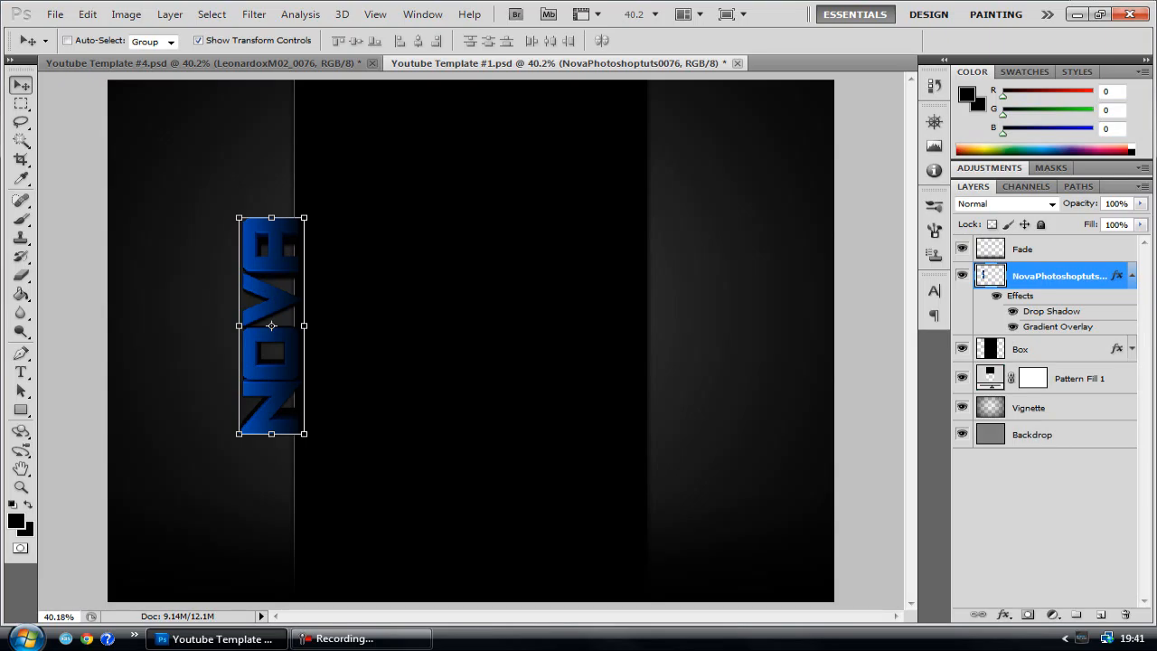
pyautogui.click(1132, 275)
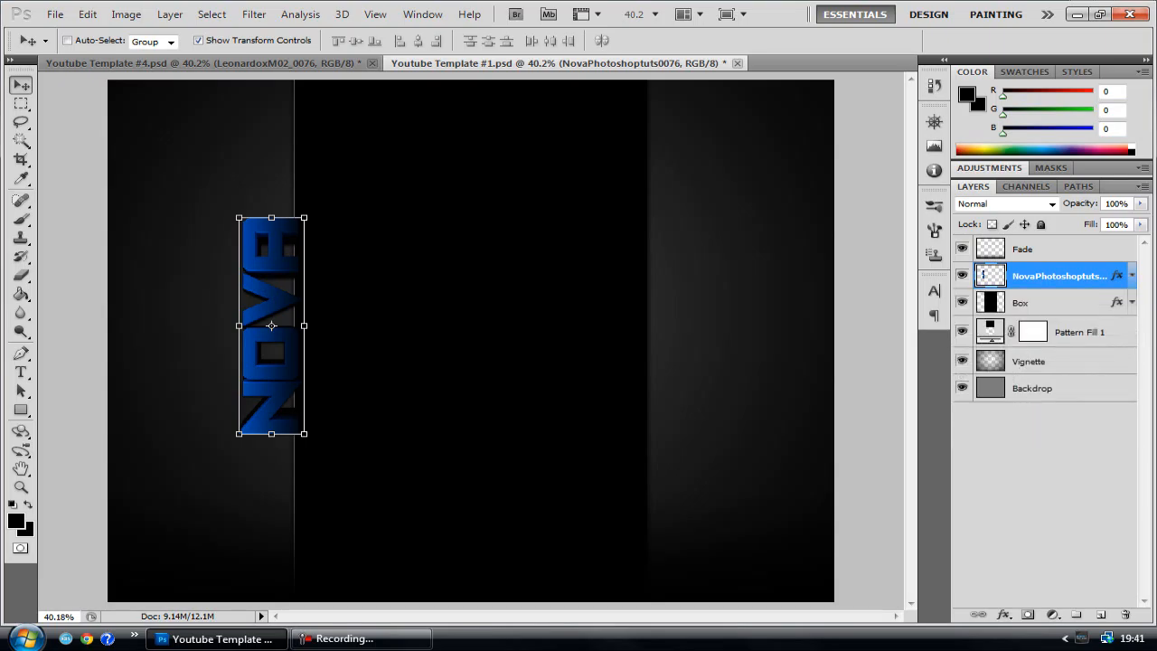
# Create a new layer directly above Pattern Fill 1 and choose the 476 px textured brush for the Brush tool
pyautogui.click(1080, 332)
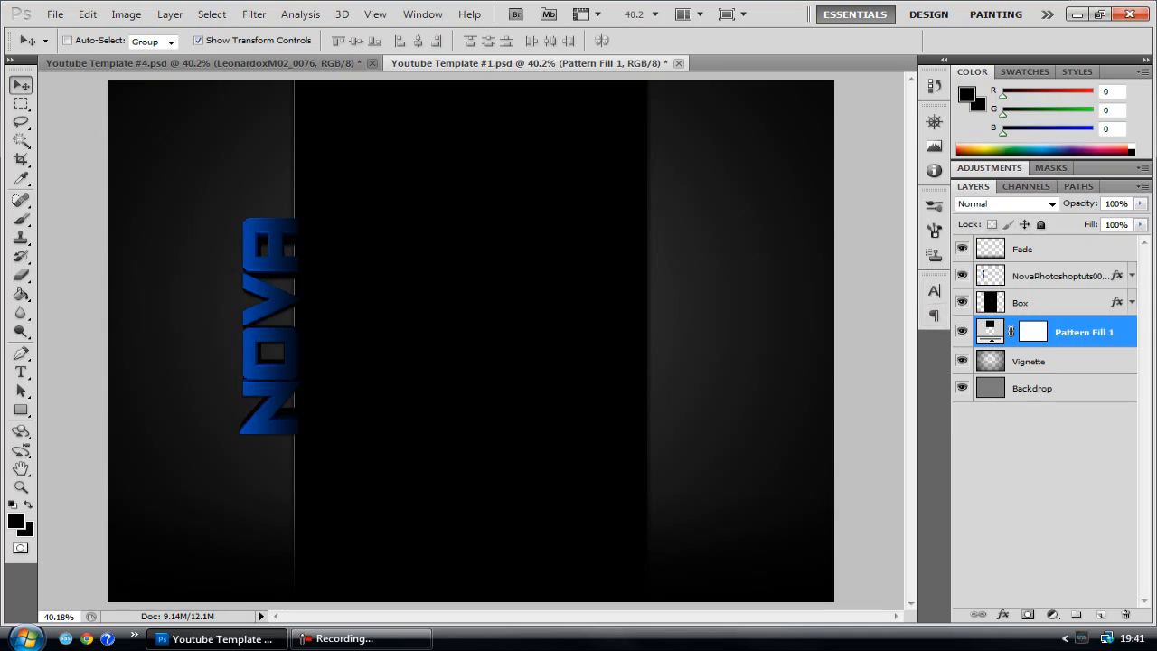
pyautogui.click(1101, 614)
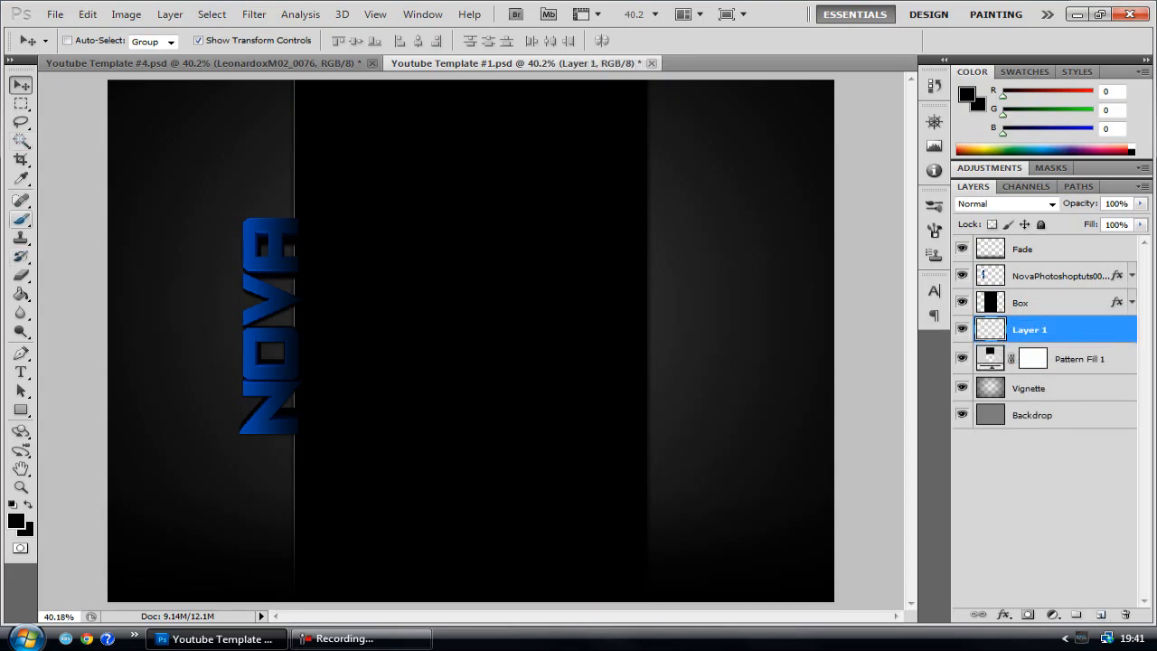
pyautogui.click(21, 220)
pyautogui.click(93, 41)
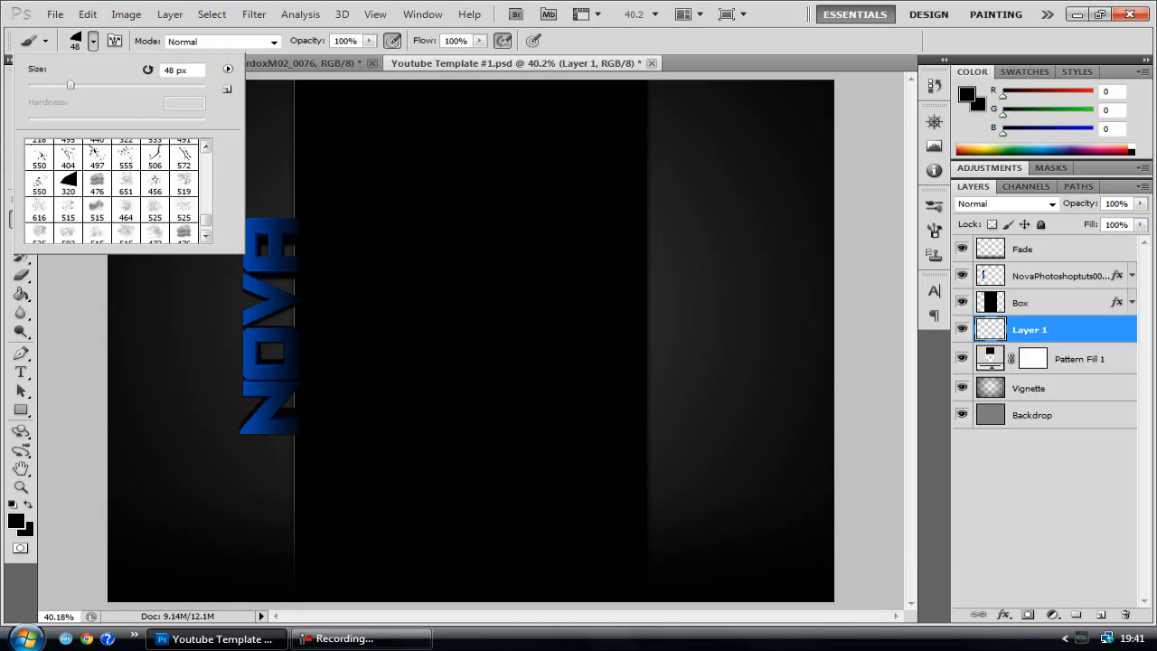
pyautogui.click(97, 184)
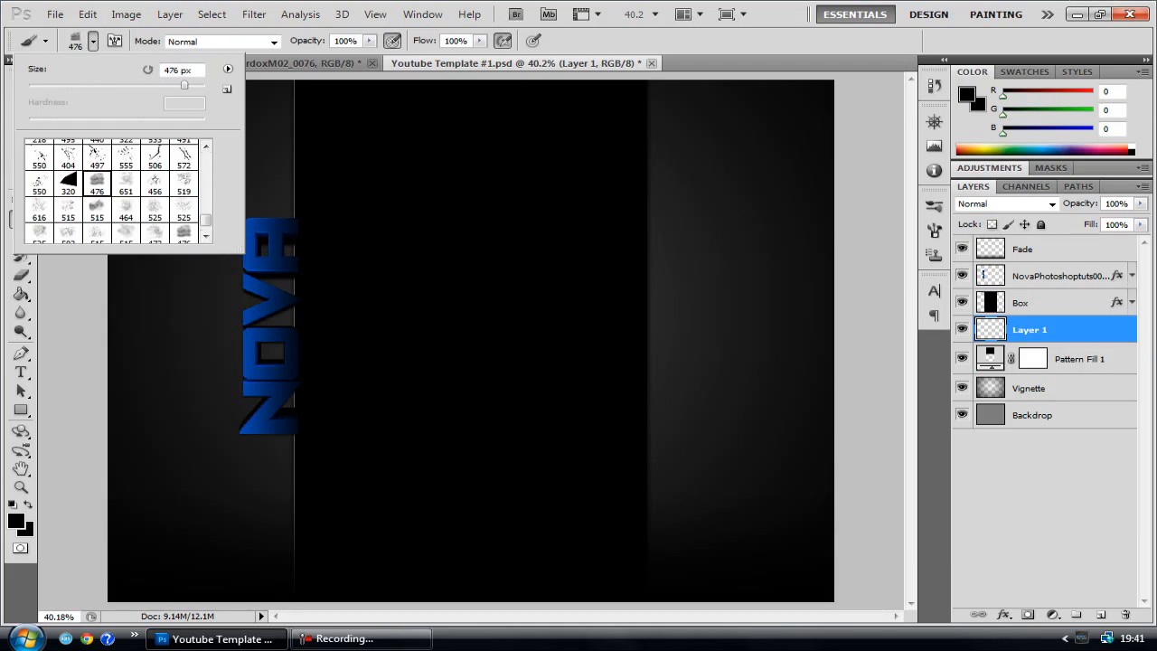
pyautogui.click(93, 41)
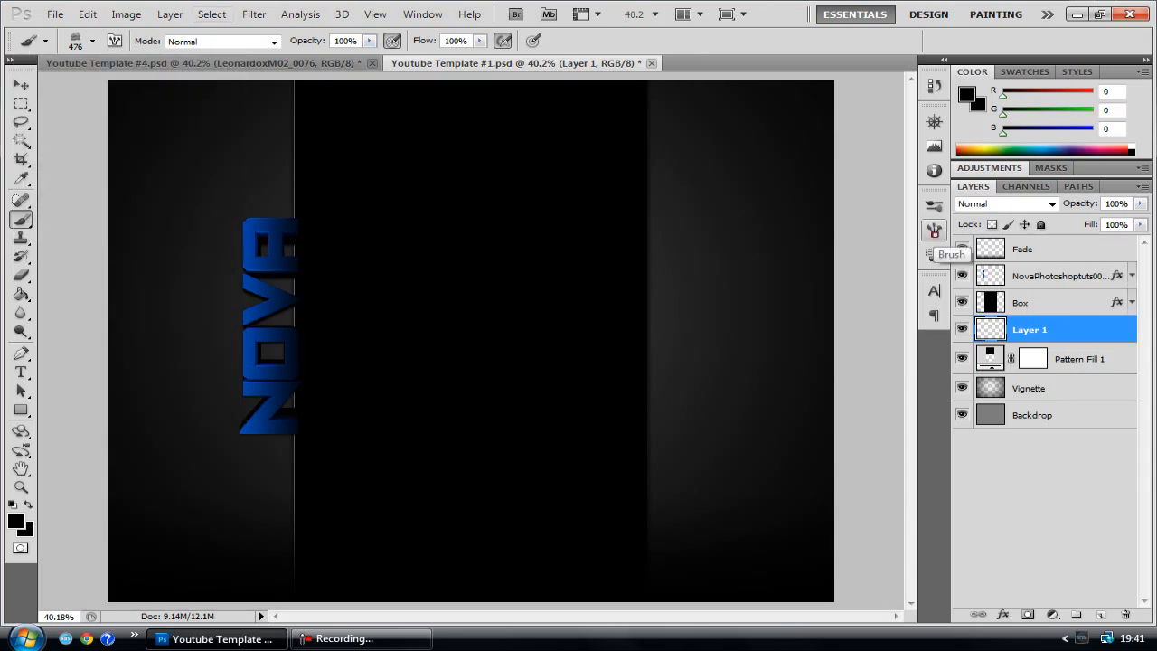
# Turn off Shape Dynamics, Scattering, Airbrush and Smoothing for the 476 px brush
pyautogui.click(934, 230)
pyautogui.click(620, 277)
pyautogui.click(620, 260)
pyautogui.click(620, 394)
pyautogui.click(621, 410)
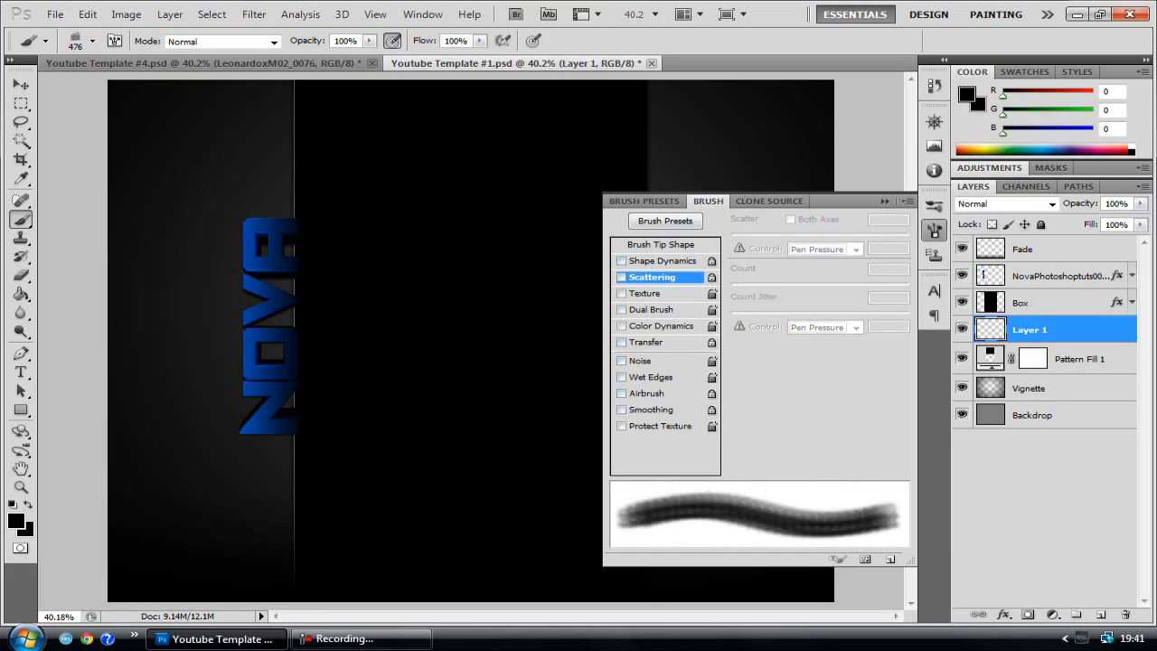
pyautogui.click(885, 201)
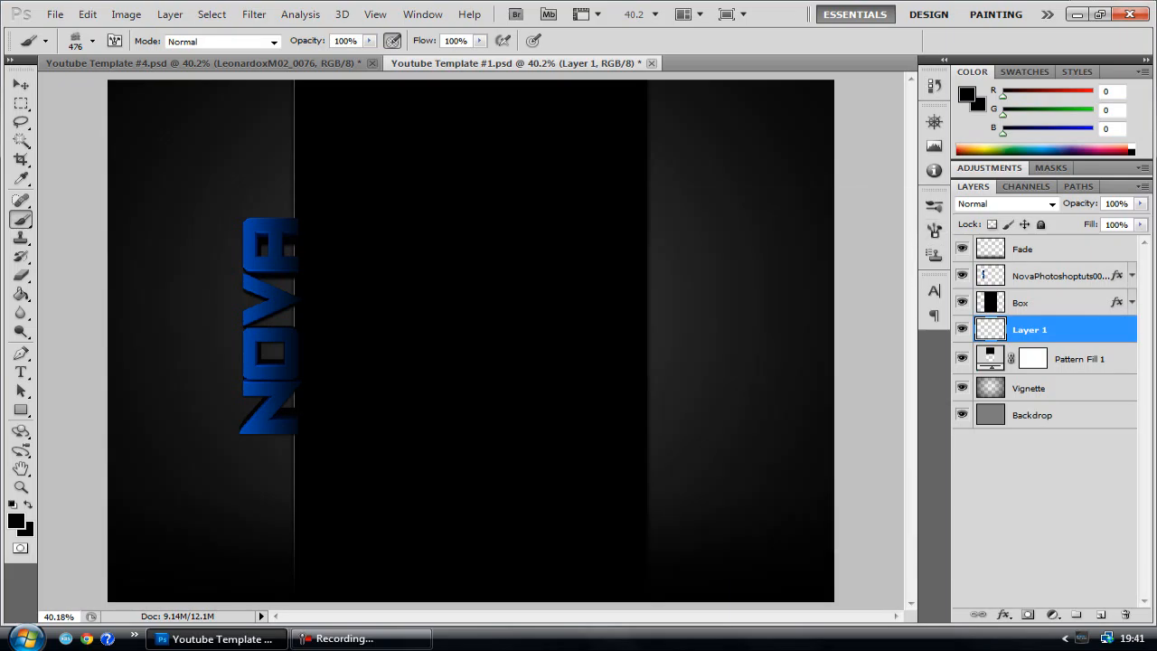
# Paint black 476 px texture strokes on Layer 1 behind and around the NOVA text
pyautogui.click(263, 214)
pyautogui.click(260, 245)
pyautogui.click(258, 277)
pyautogui.moveTo(276, 287)
pyautogui.mouseDown()
pyautogui.moveTo(278, 410)
pyautogui.moveTo(275, 383)
pyautogui.mouseUp()
pyautogui.moveTo(267, 217); pyautogui.dragTo(250, 186)
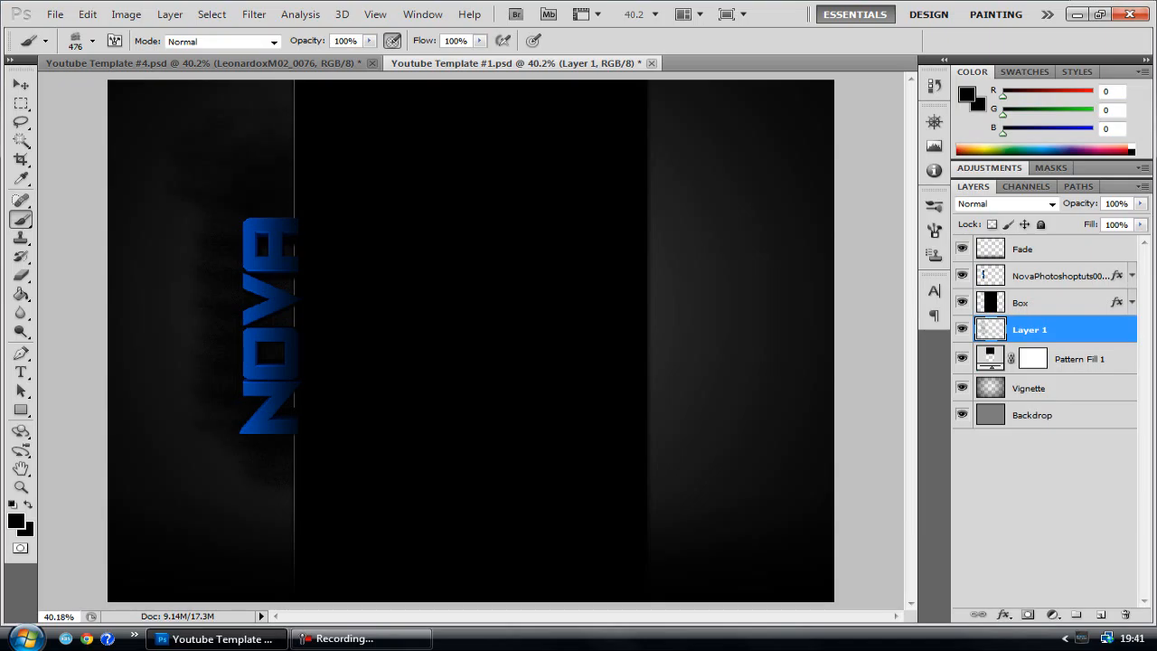
# Set Layer 1's opacity to 80%
pyautogui.click(1141, 203)
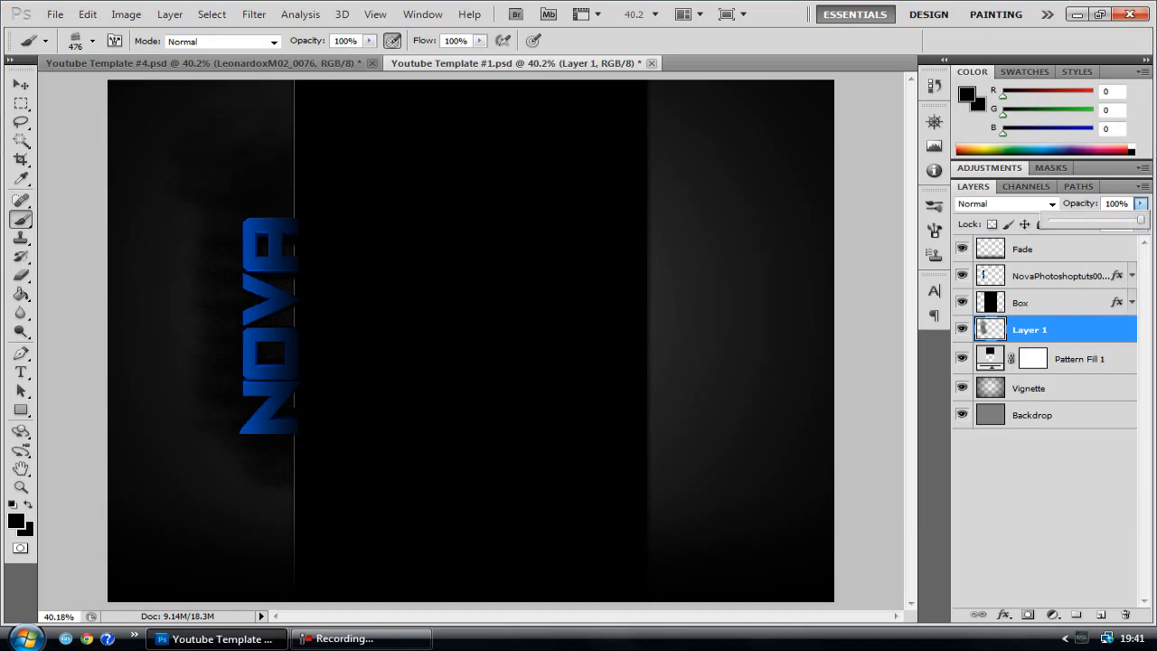
pyautogui.moveTo(1115, 203); pyautogui.dragTo(1105, 203)
pyautogui.write('7')
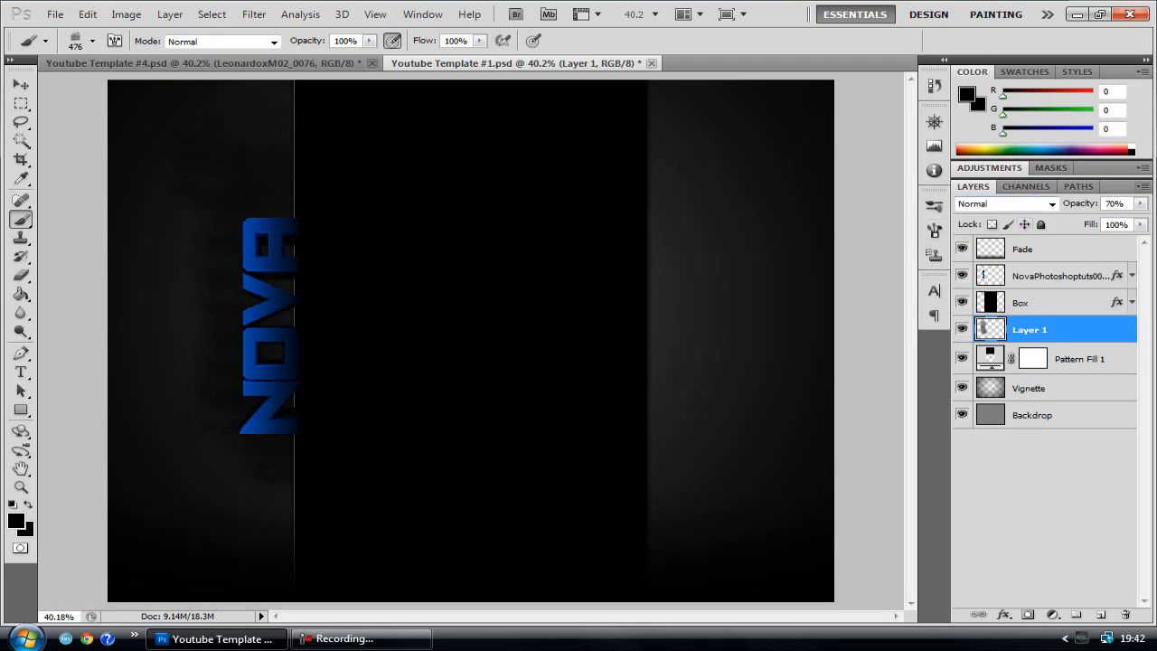
pyautogui.press('BackSpace')
pyautogui.write('8')
# Choose the 320 px solid shard brush and reduce its size to 50 px
pyautogui.click(91, 41)
pyautogui.click(69, 183)
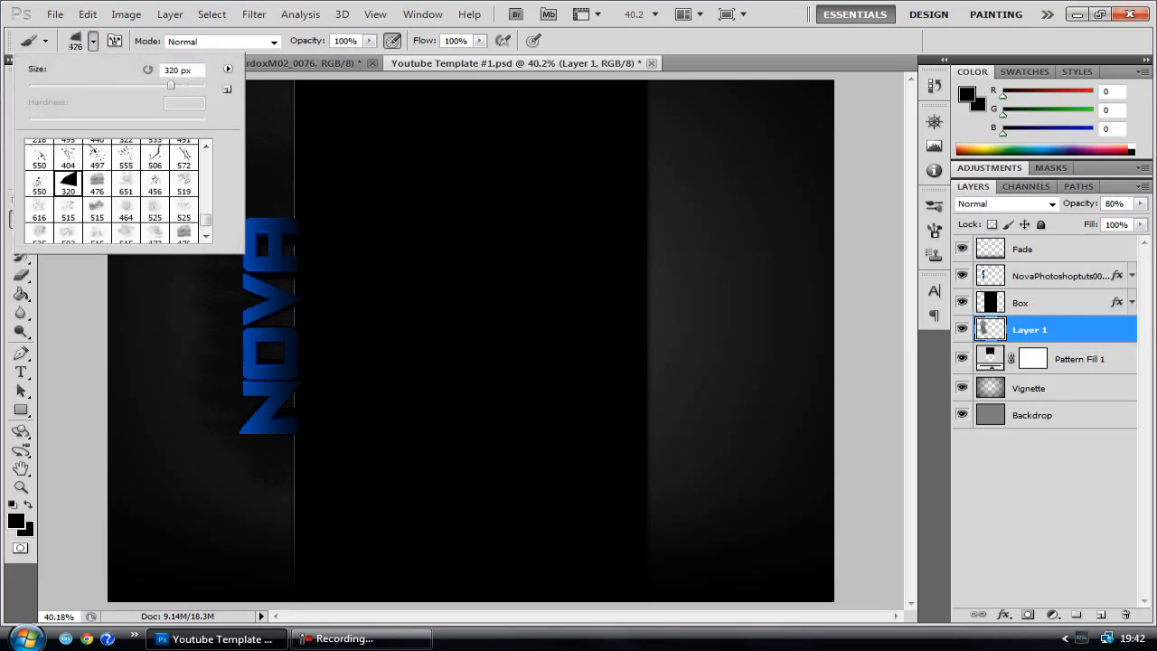
pyautogui.moveTo(171, 85); pyautogui.dragTo(89, 85)
pyautogui.moveTo(89, 85); pyautogui.dragTo(73, 85)
pyautogui.press('Return')
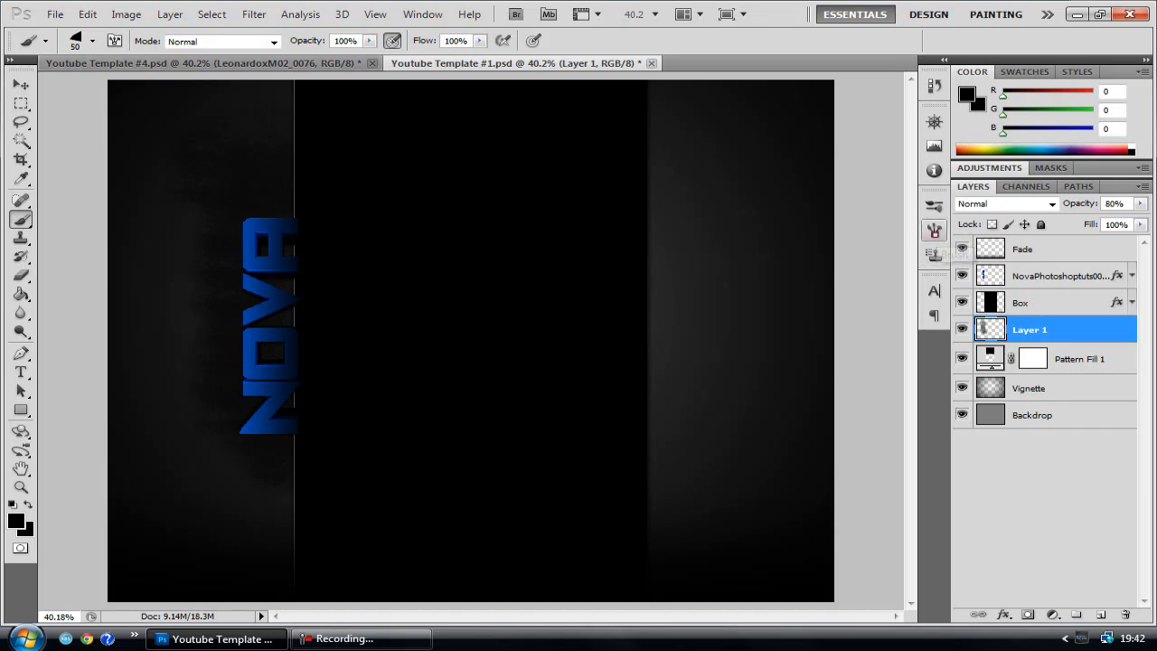
# Turn on Color Dynamics, Airbrush and Smoothing for the 50 px shard brush
pyautogui.click(935, 231)
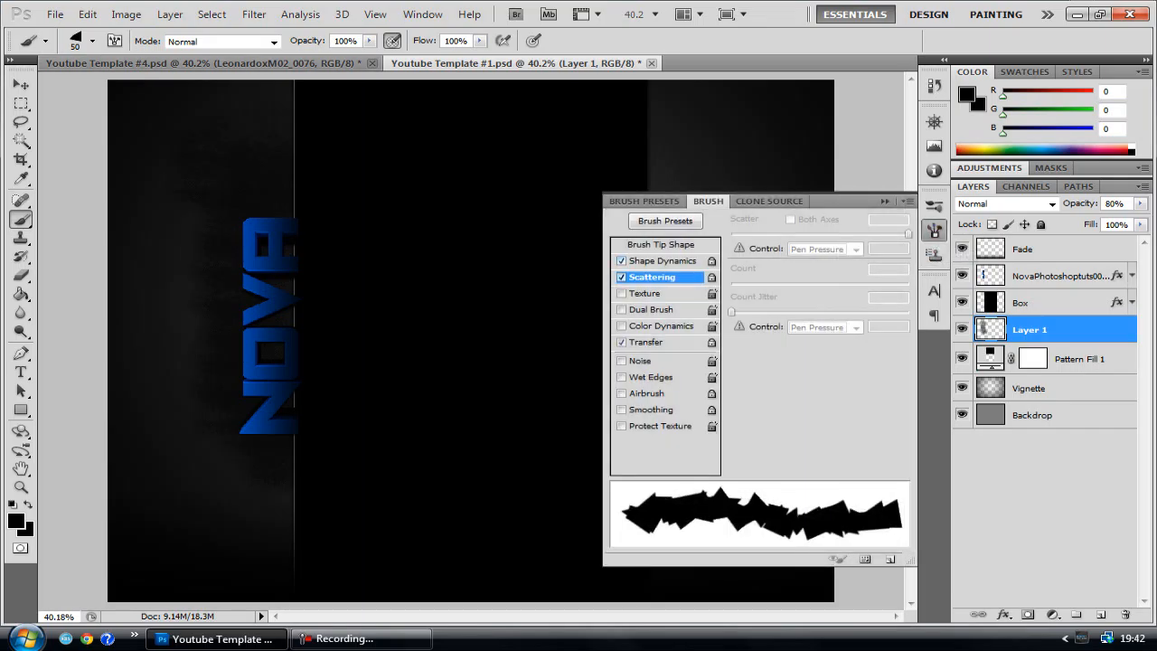
pyautogui.click(620, 325)
pyautogui.click(620, 393)
pyautogui.click(621, 410)
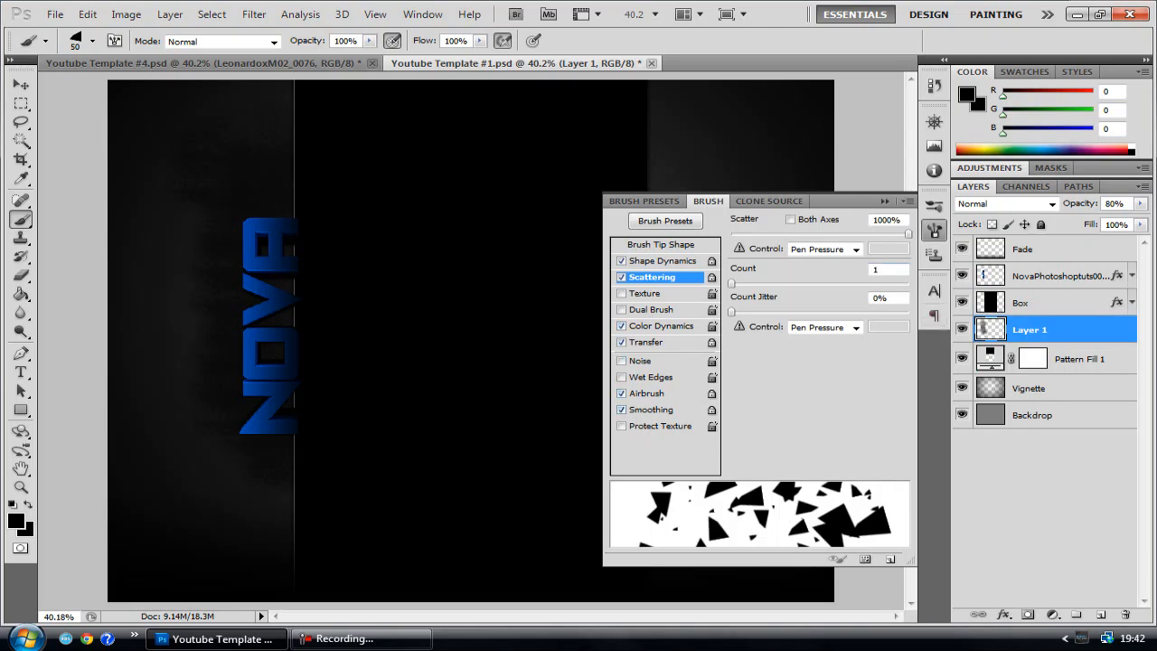
pyautogui.click(885, 201)
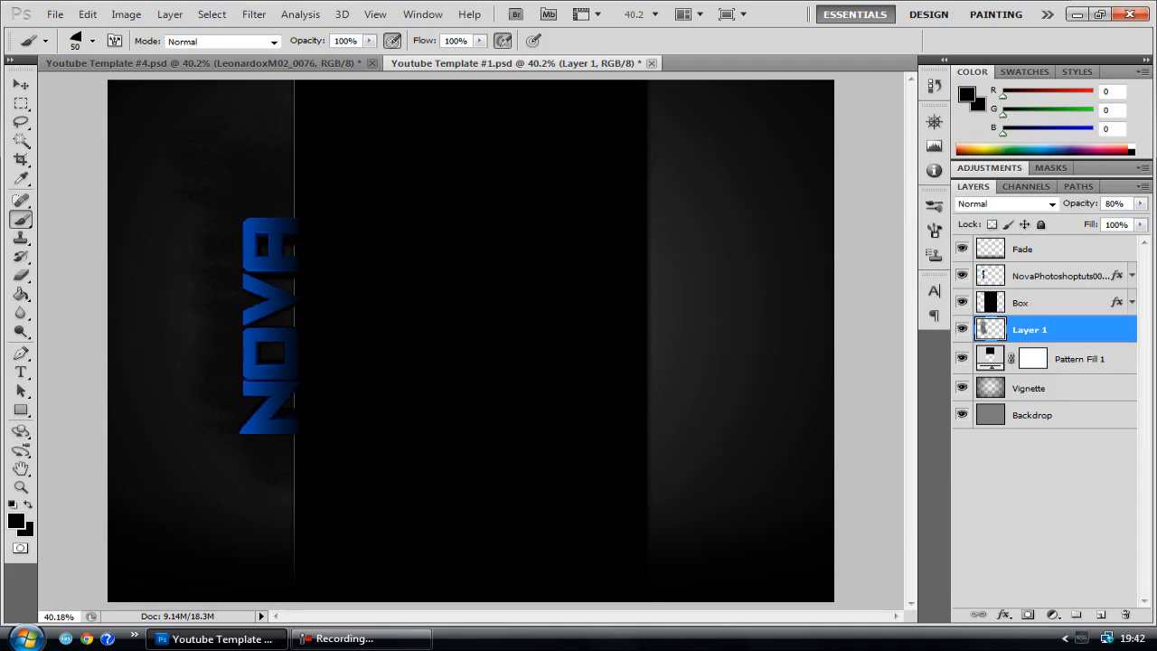
# Create a new layer above Layer 1 and scatter black shards around the outer side of the NOVA text
pyautogui.click(1101, 614)
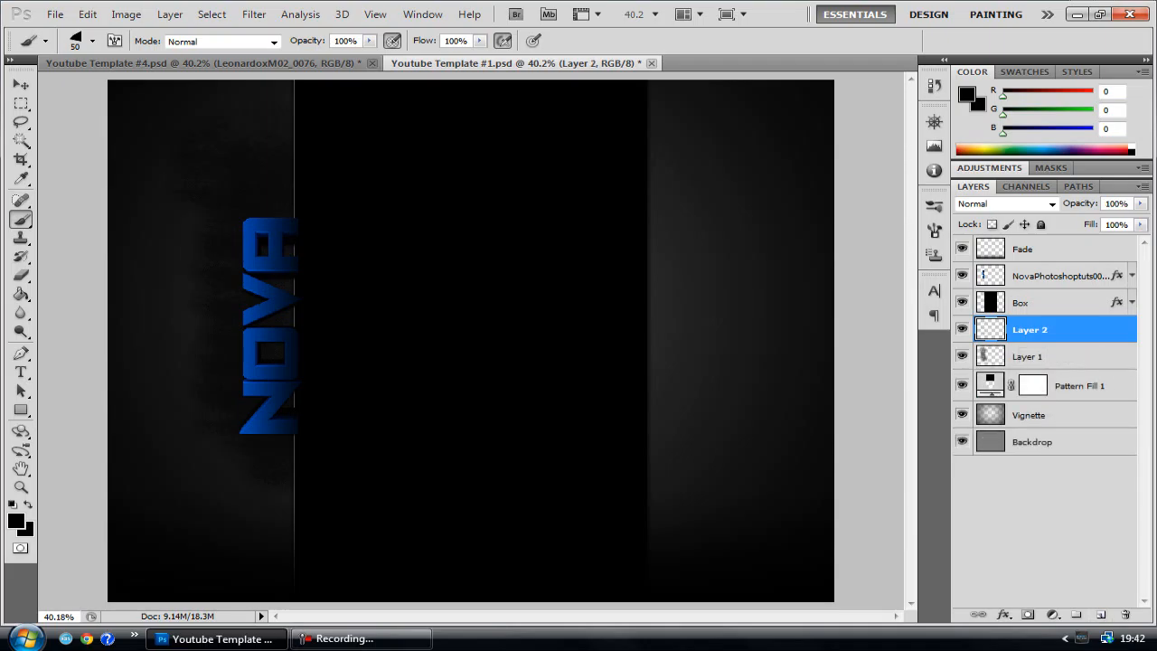
pyautogui.click(233, 175)
pyautogui.click(185, 294)
pyautogui.click(209, 382)
pyautogui.click(200, 477)
pyautogui.click(279, 471)
pyautogui.click(168, 339)
pyautogui.click(197, 236)
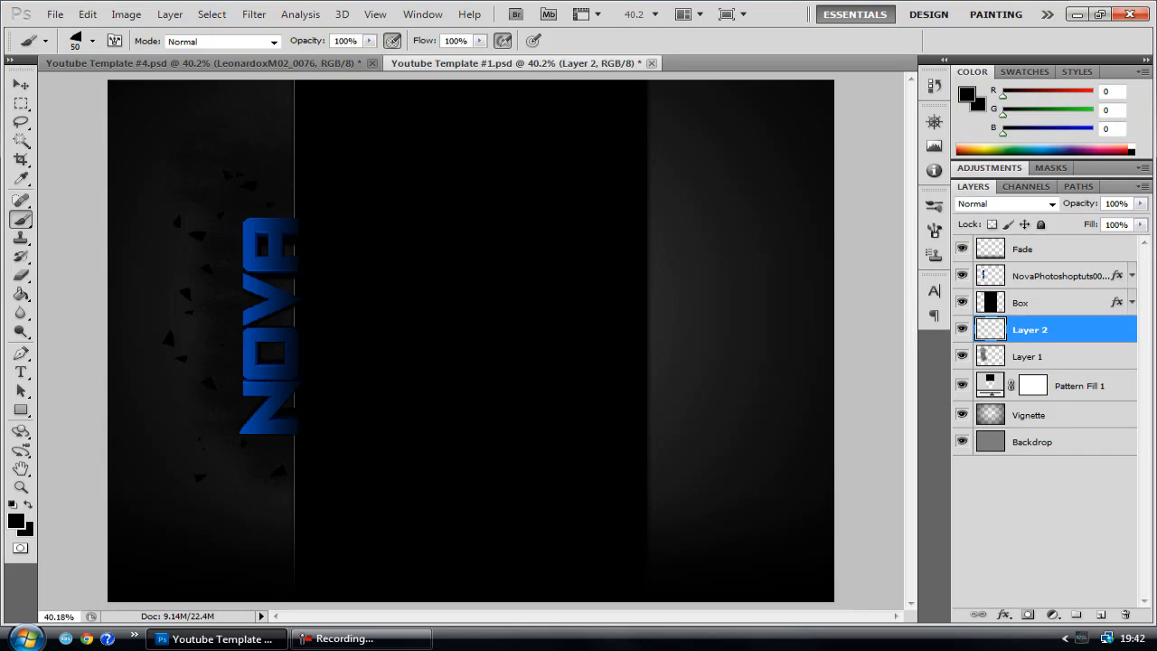
pyautogui.click(203, 325)
pyautogui.click(223, 419)
# Open Main.PSD from the Flares Pack folder inside TEMPLATES AND DESIGNS
pyautogui.click(55, 14)
pyautogui.moveTo(88, 14)
pyautogui.click(99, 43)
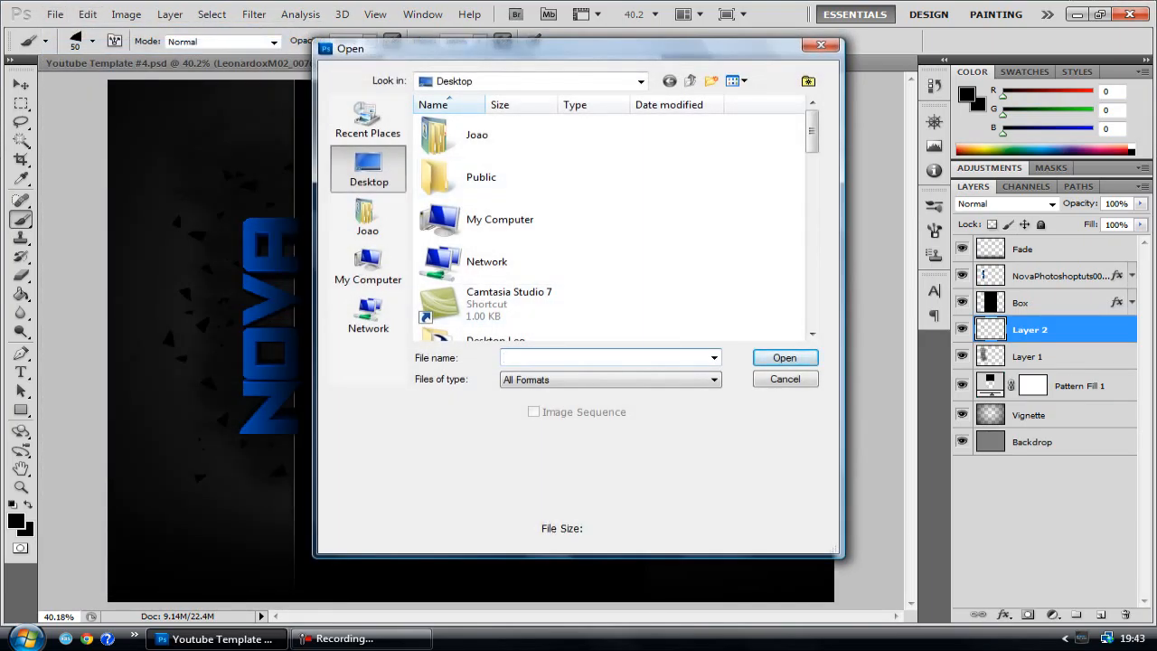
pyautogui.doubleClick(518, 337)
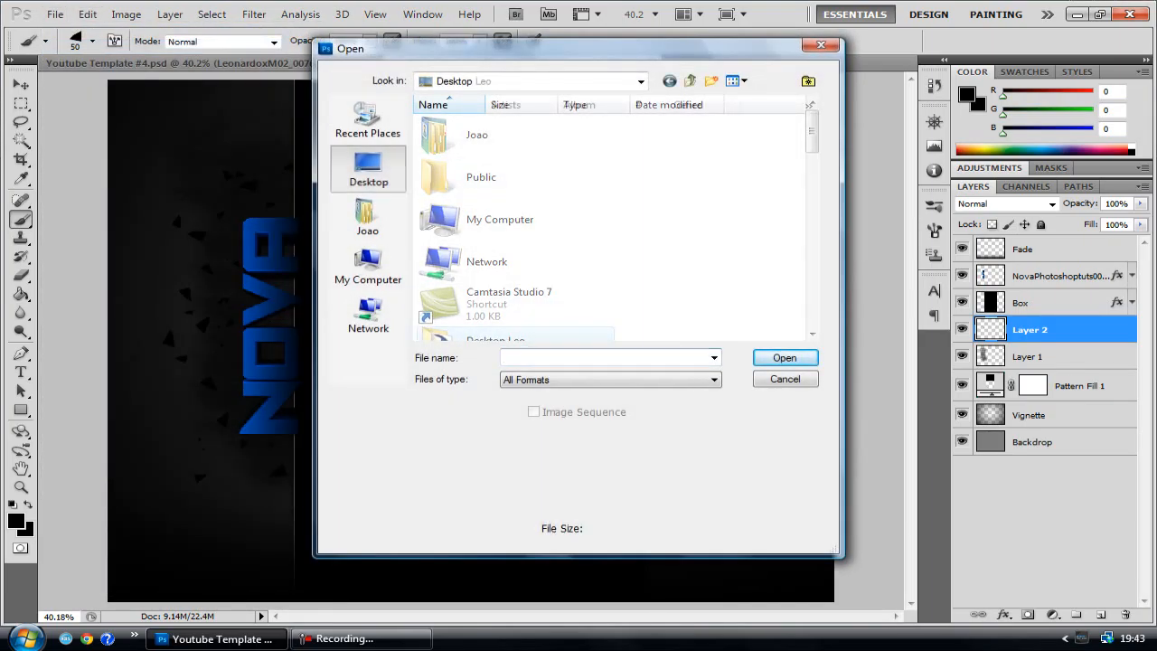
pyautogui.doubleClick(604, 233)
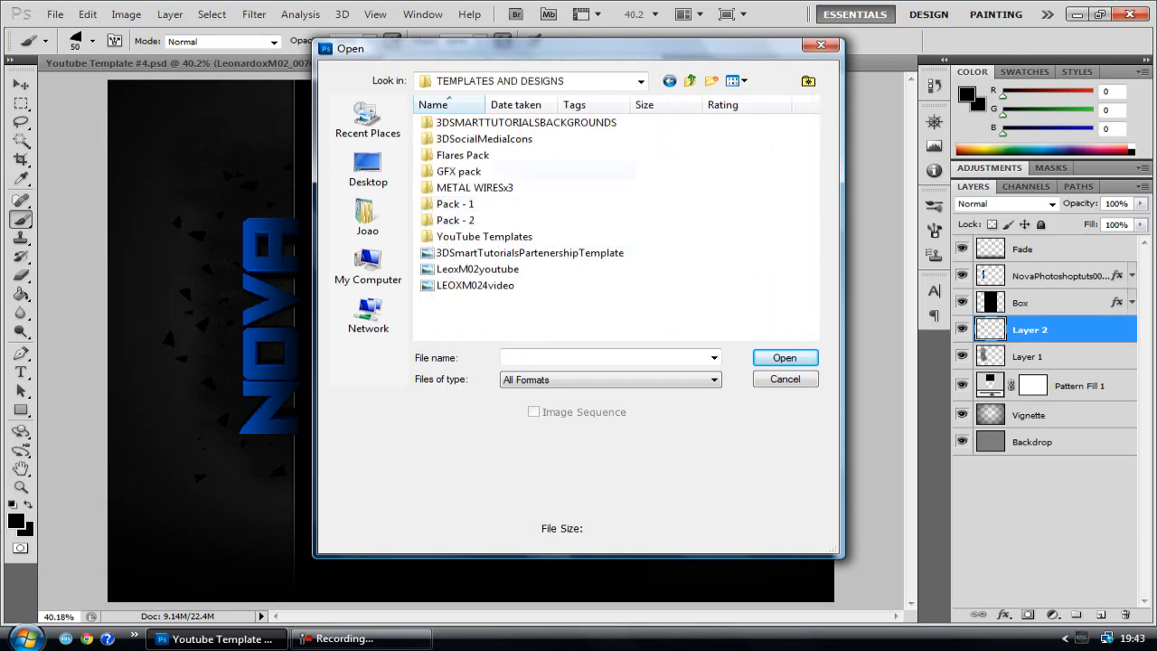
pyautogui.doubleClick(463, 155)
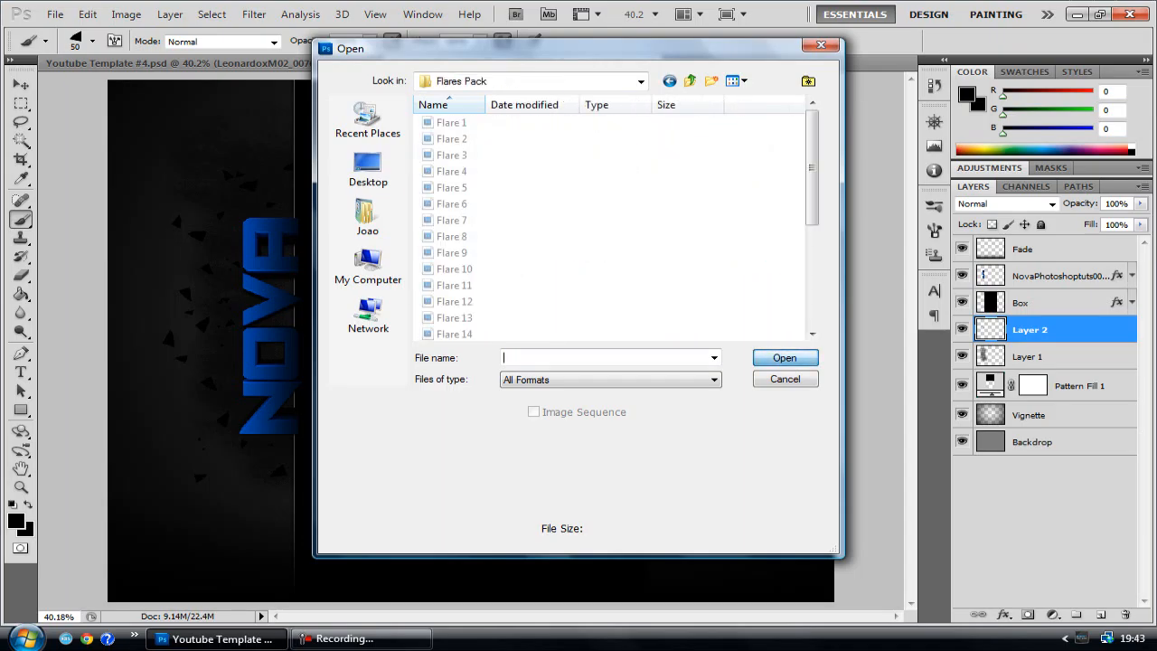
pyautogui.click(452, 204)
pyautogui.press('End')
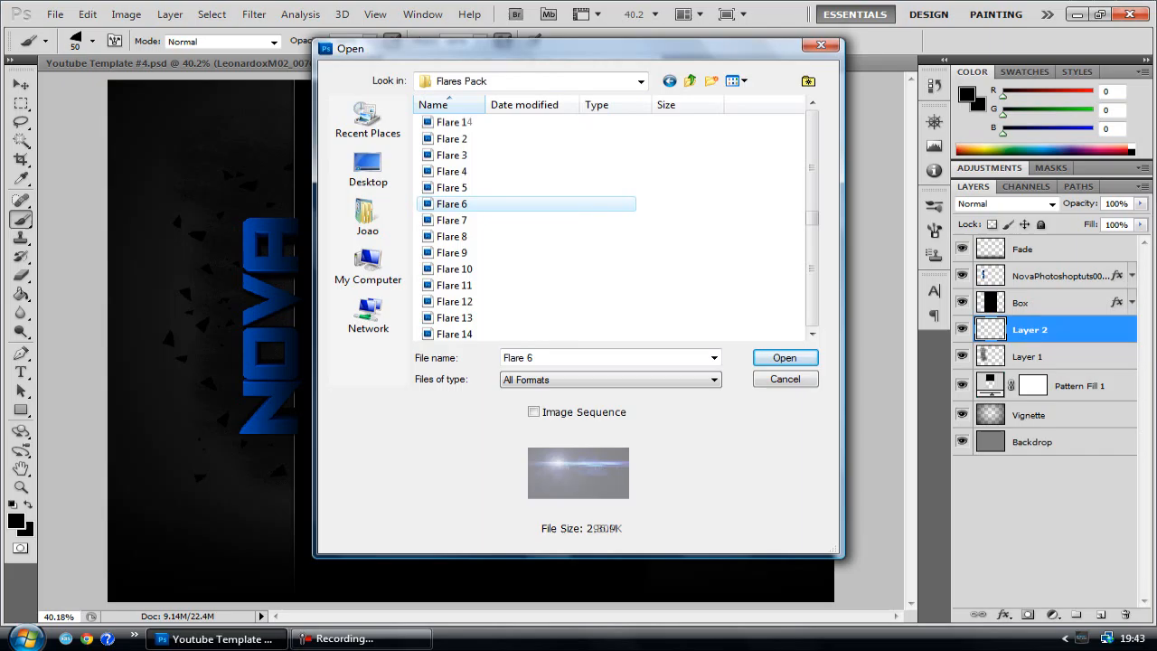
pyautogui.press('Return')
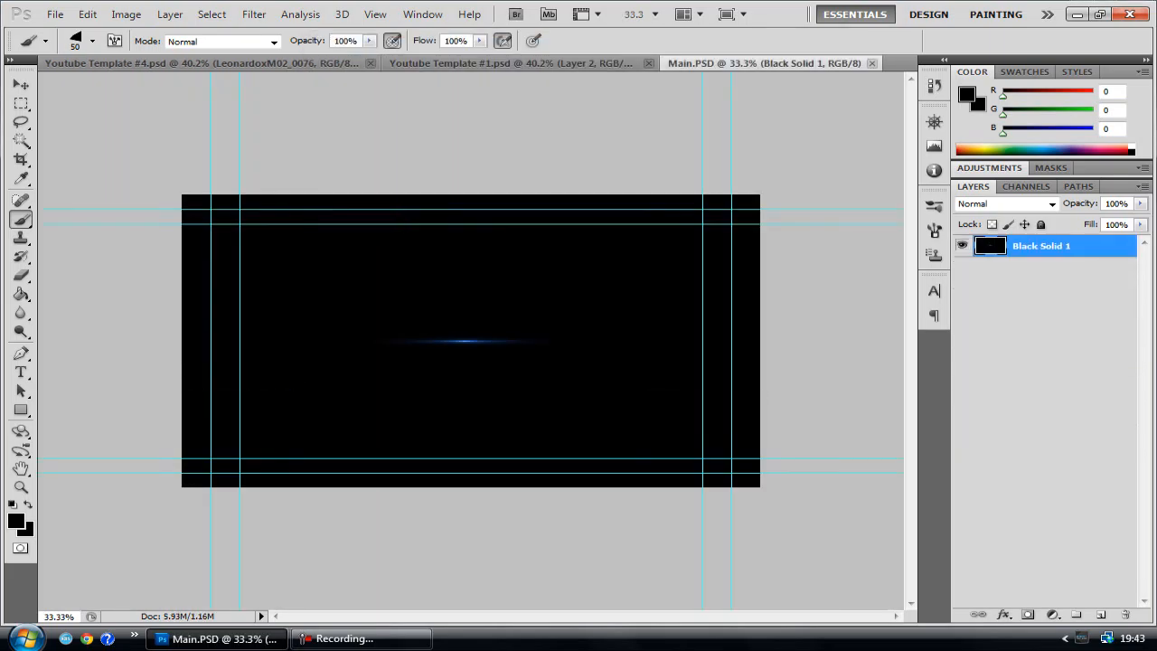
# Copy a rectangular area around the blue flare, close Main.PSD, and paste it into Youtube Template #1.psd
pyautogui.click(20, 103)
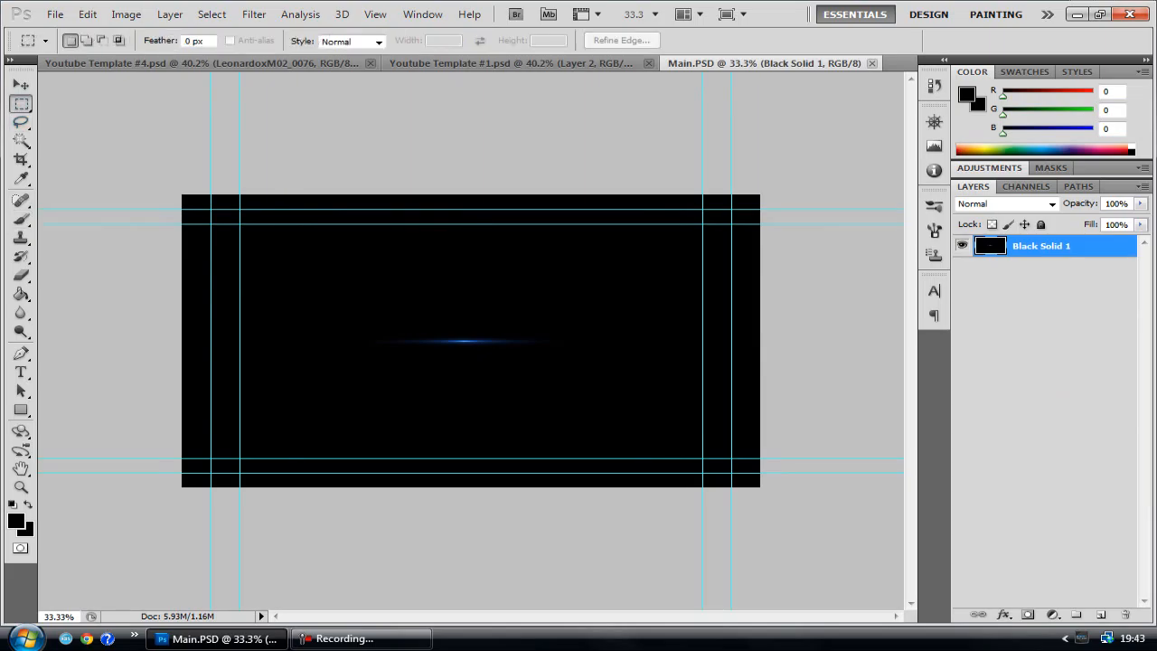
pyautogui.moveTo(466, 364); pyautogui.dragTo(566, 369)
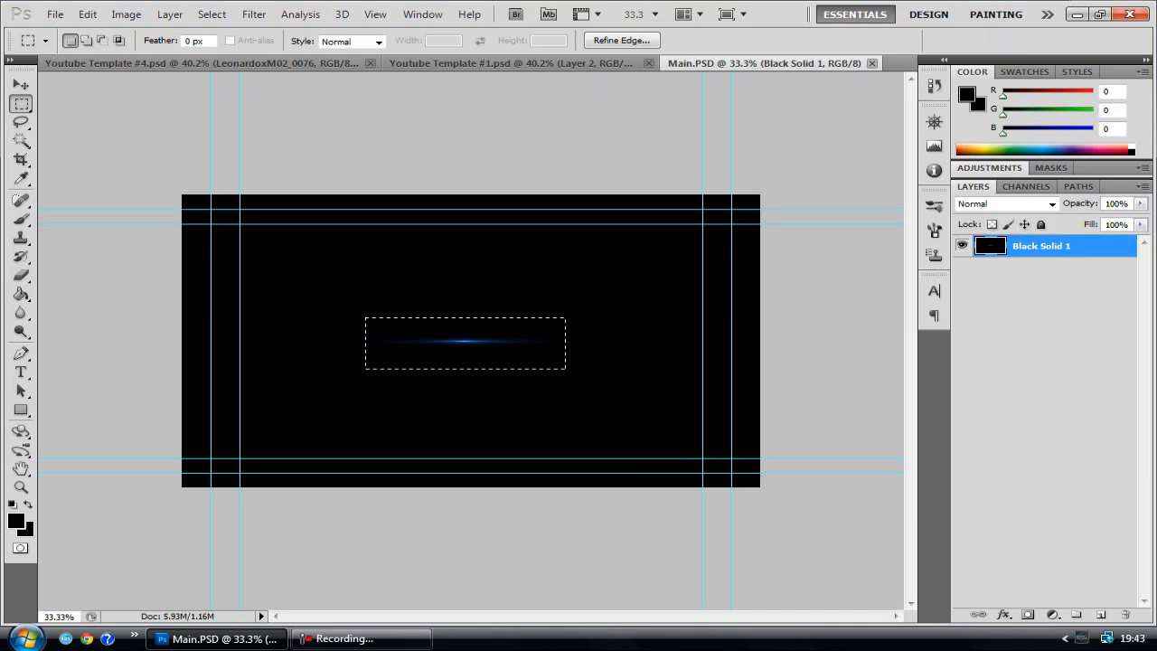
pyautogui.hotkey('ctrl', 'w')
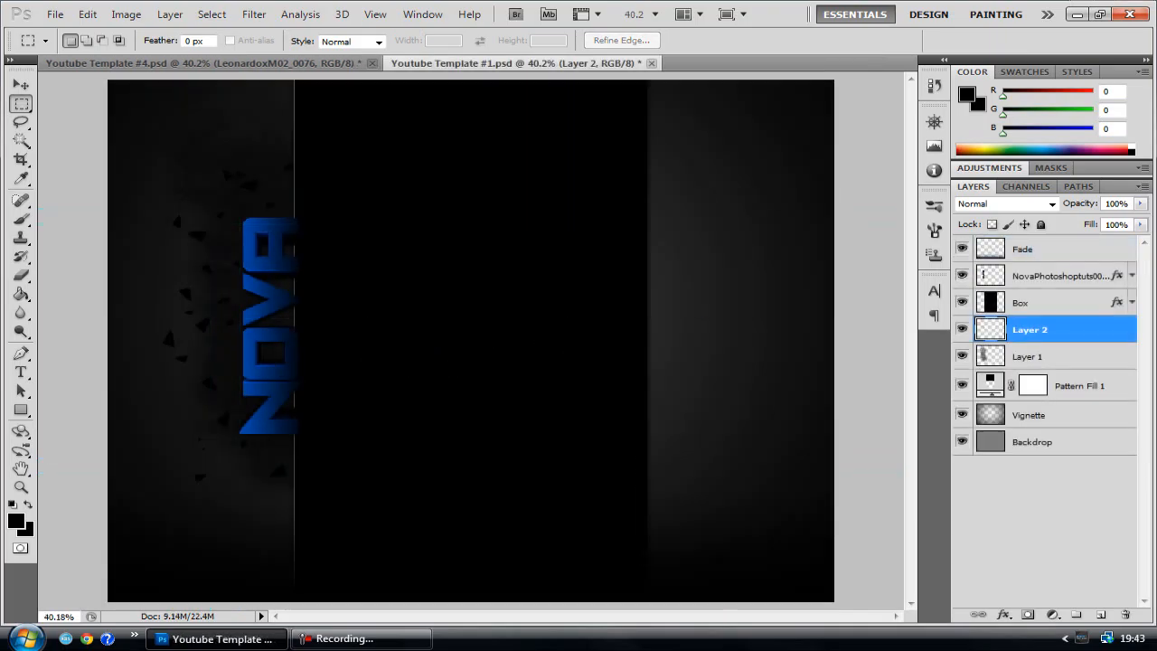
pyautogui.click(55, 15)
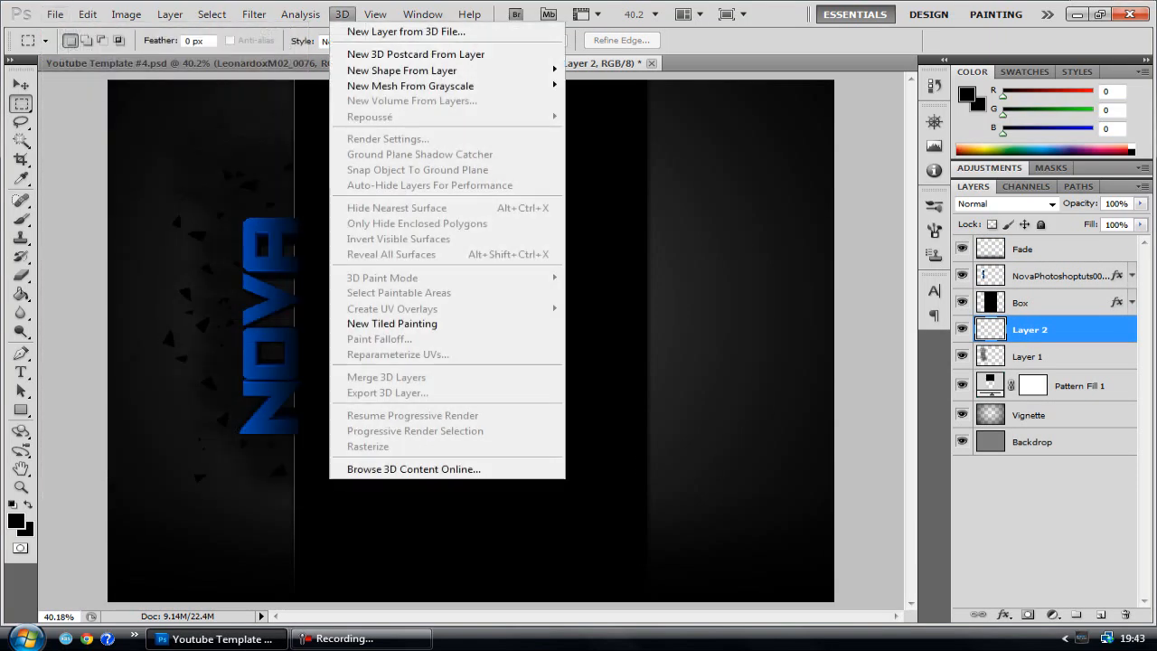
pyautogui.click(341, 14)
pyautogui.hotkey('ctrl', 'v')
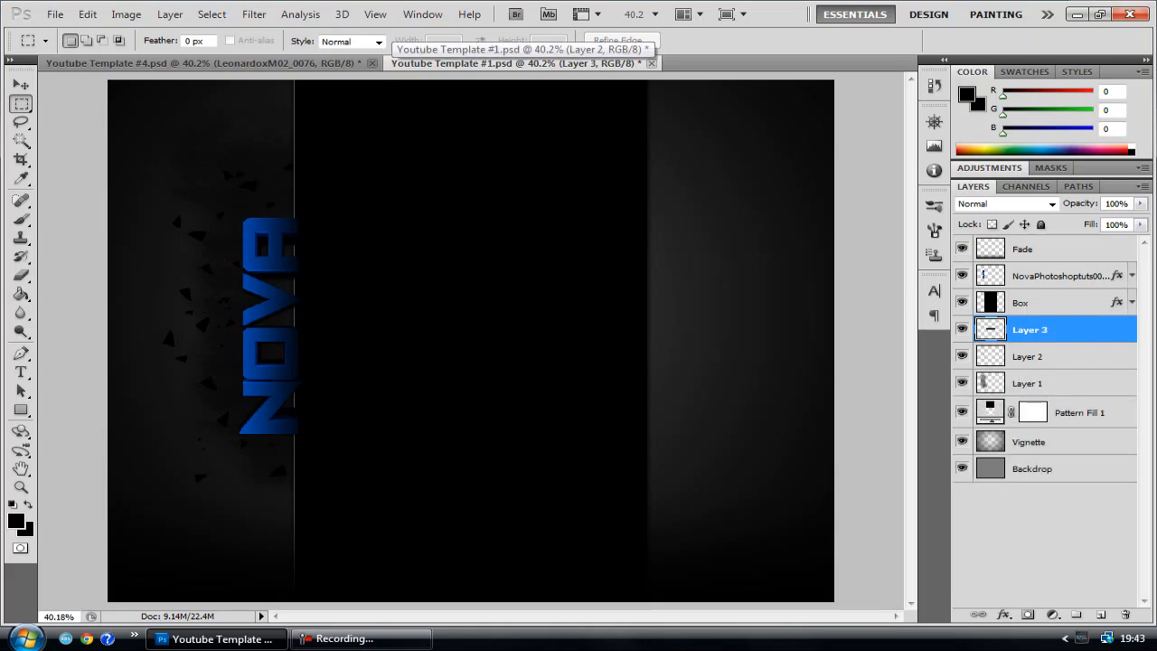
# Move the pasted flare onto the grey strip right of the center box and set its blend mode to Screen
pyautogui.press('v')
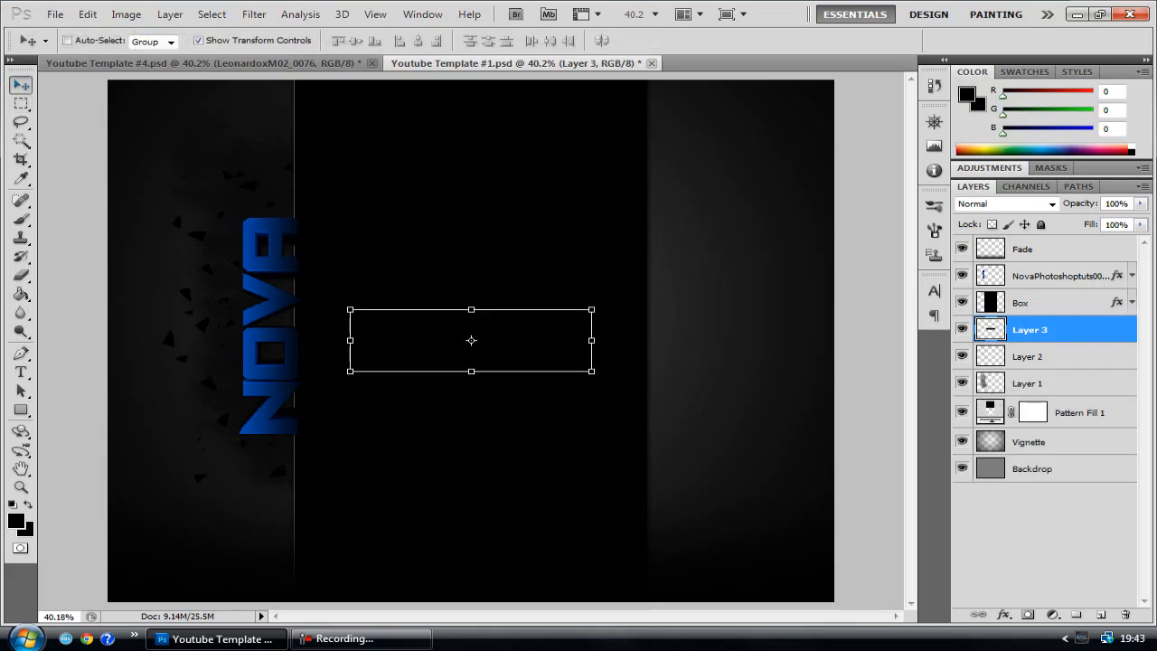
pyautogui.moveTo(470, 339); pyautogui.dragTo(767, 326)
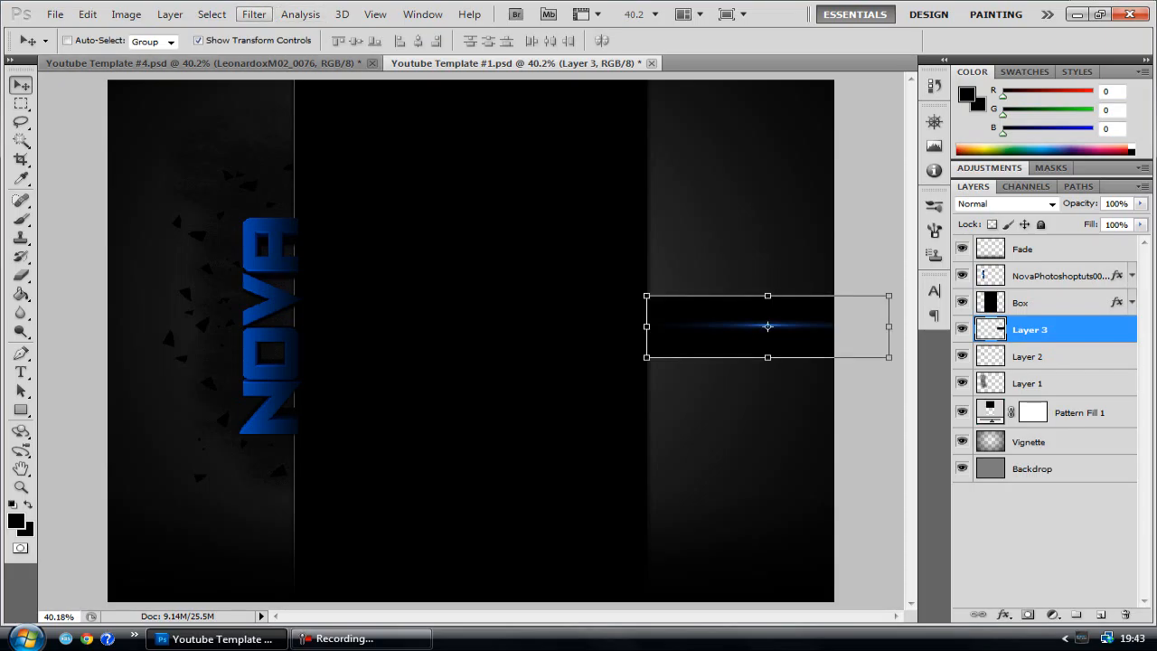
pyautogui.click(254, 15)
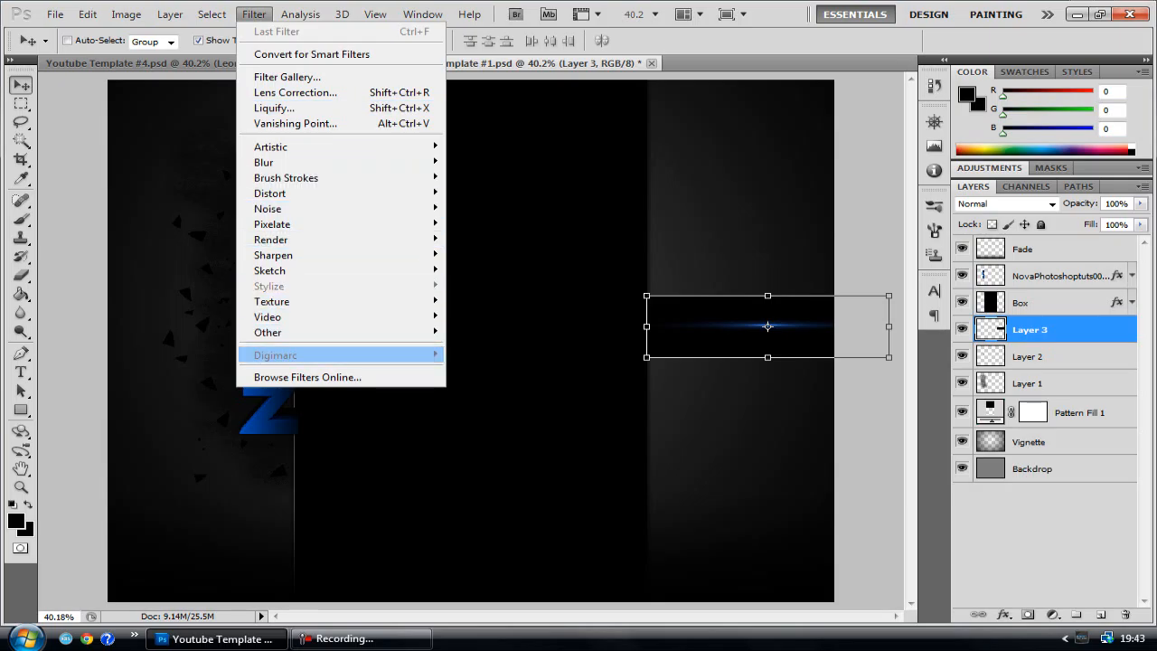
pyautogui.moveTo(316, 355)
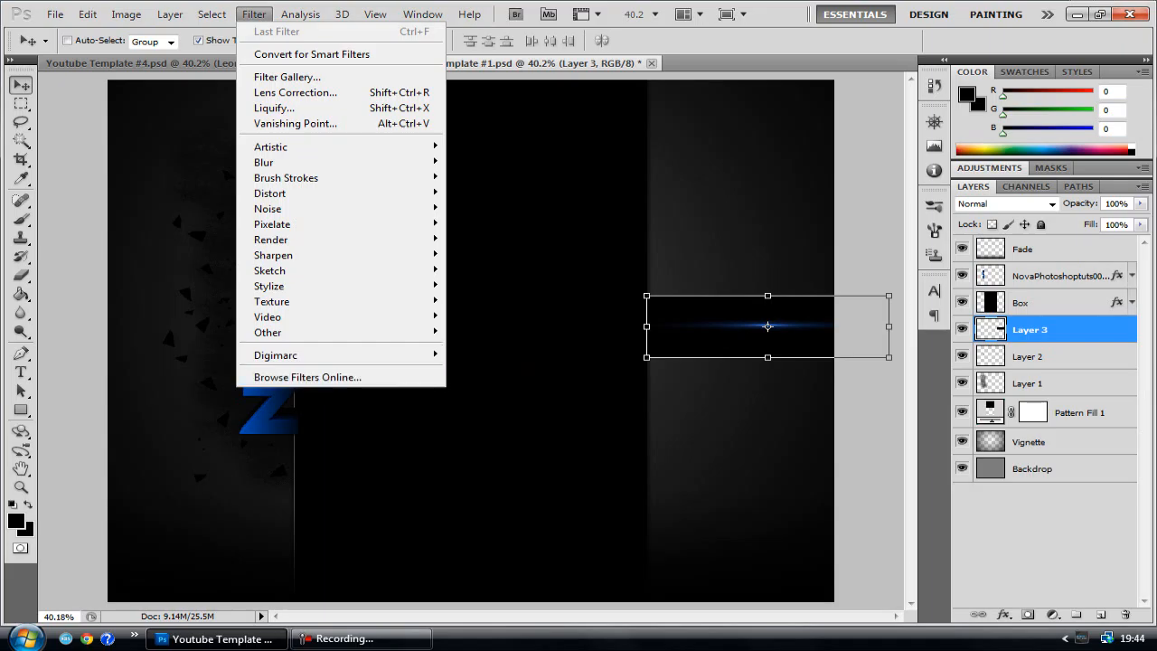
pyautogui.press('Escape')
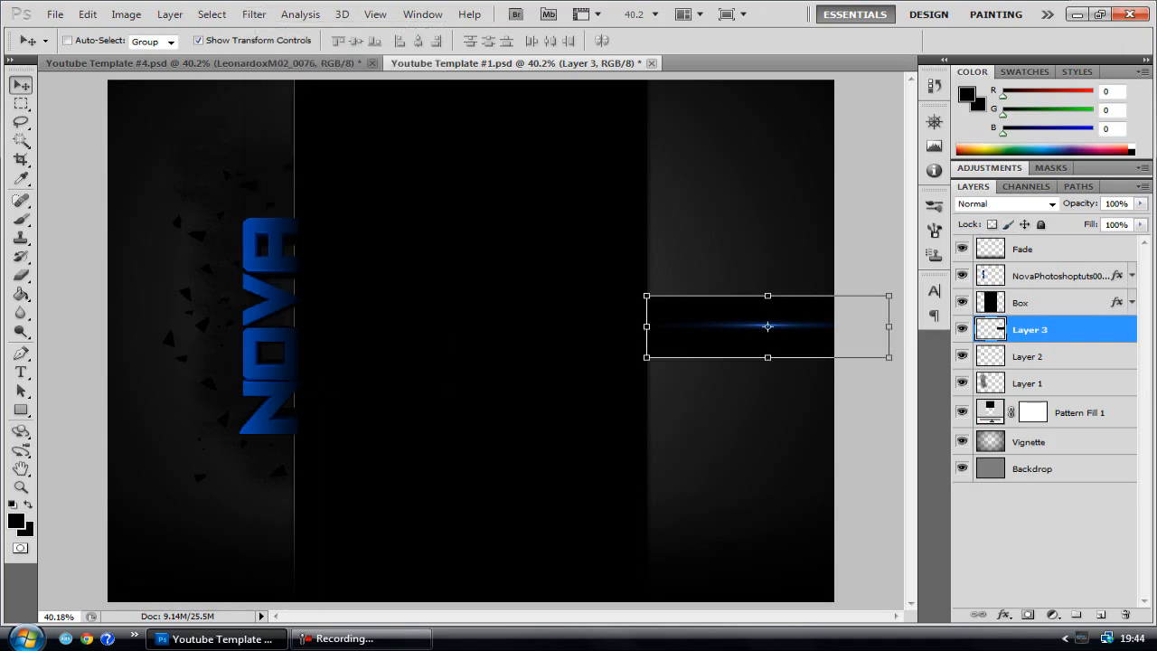
pyautogui.moveTo(767, 326); pyautogui.dragTo(736, 353)
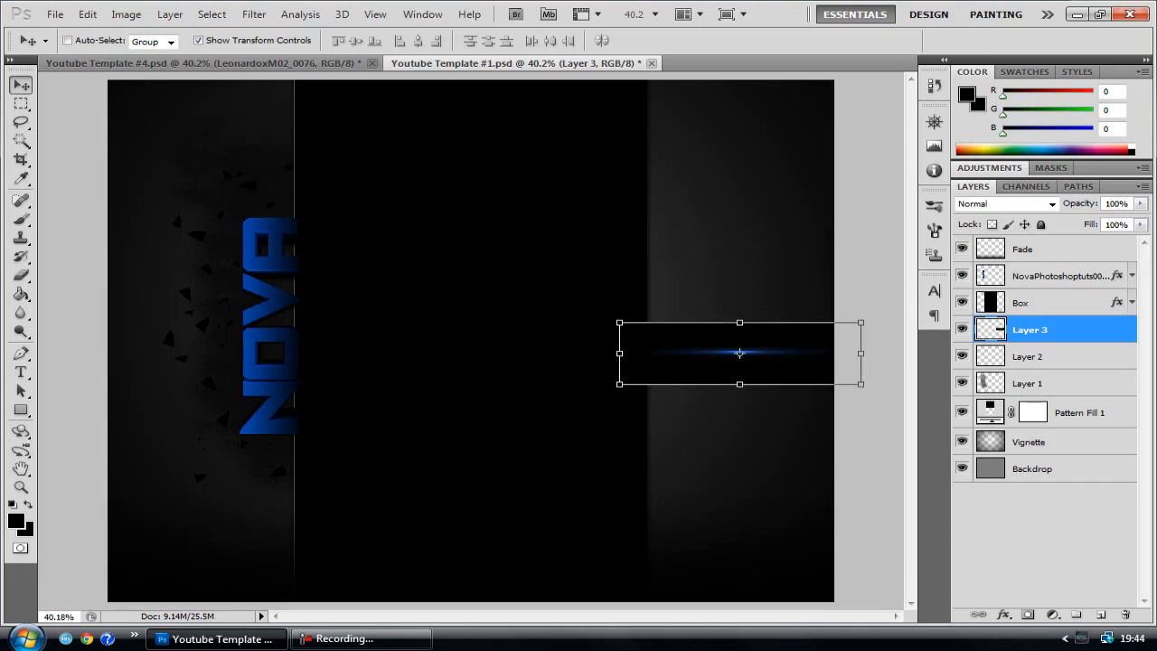
pyautogui.click(1003, 203)
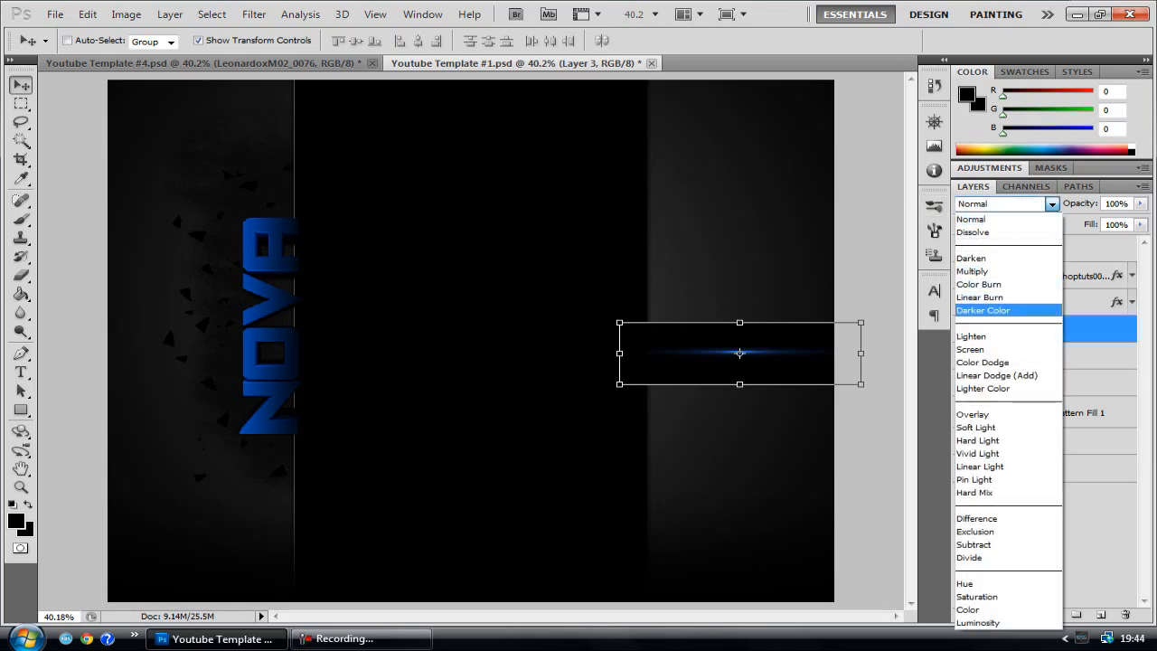
pyautogui.click(1003, 219)
pyautogui.click(1003, 204)
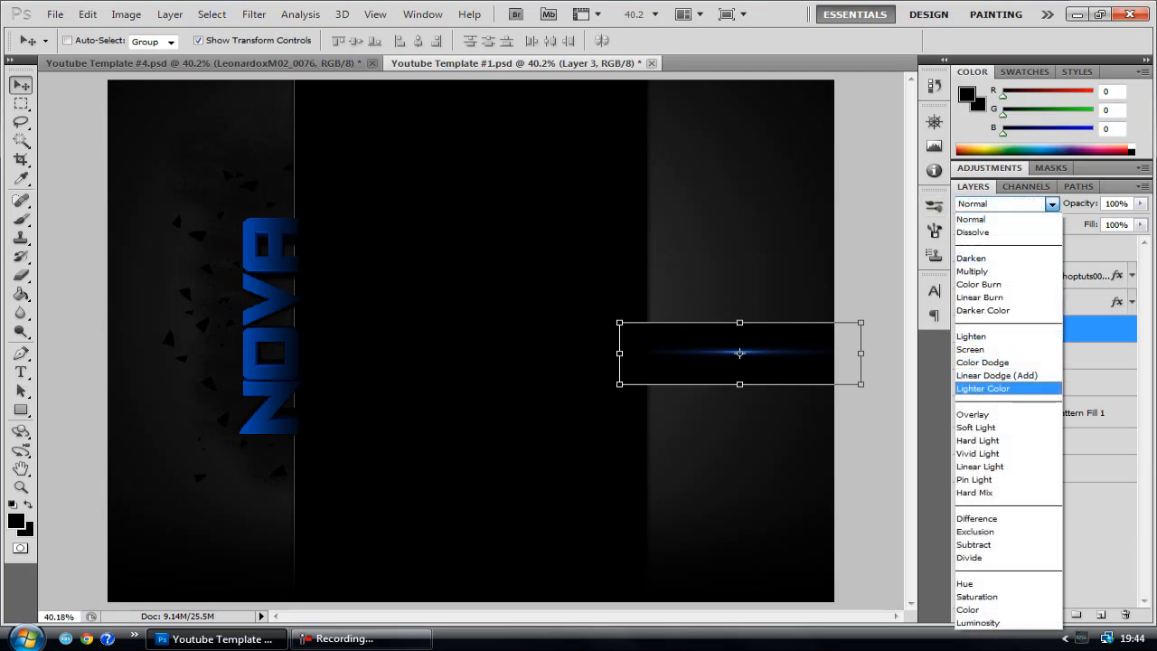
pyautogui.click(971, 349)
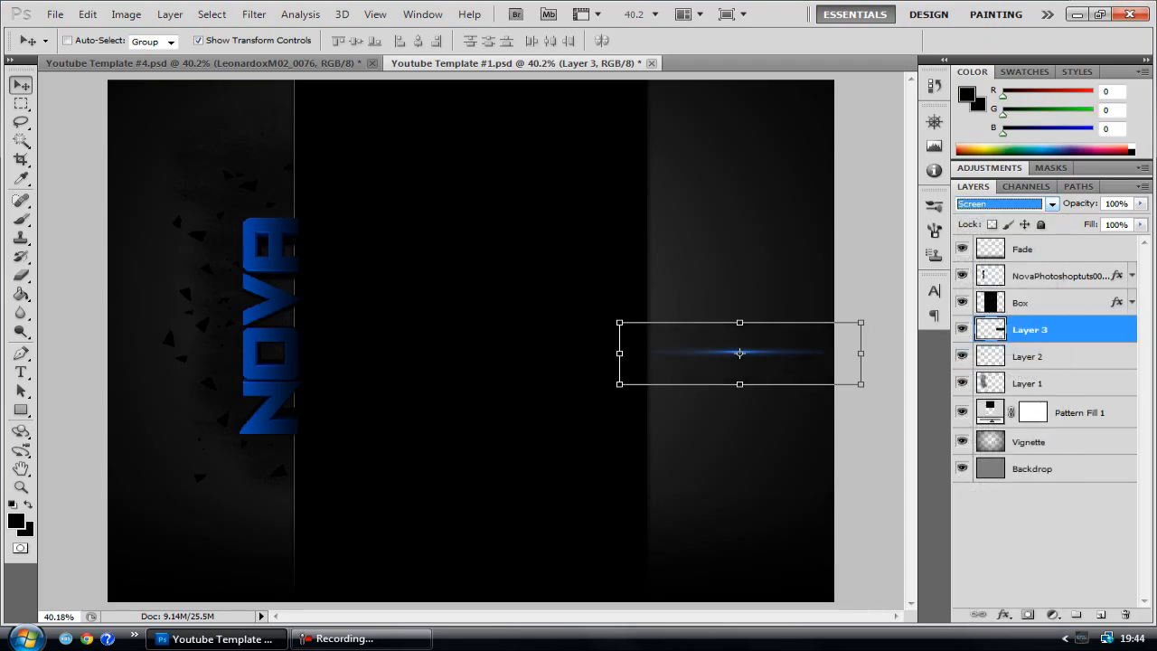
# Move the flare to the left side beside the NOVA text and raise its layer above the NovaPhotoshoptuts layer
pyautogui.moveTo(739, 353)
pyautogui.mouseDown()
pyautogui.moveTo(753, 271)
pyautogui.moveTo(172, 264)
pyautogui.mouseUp()
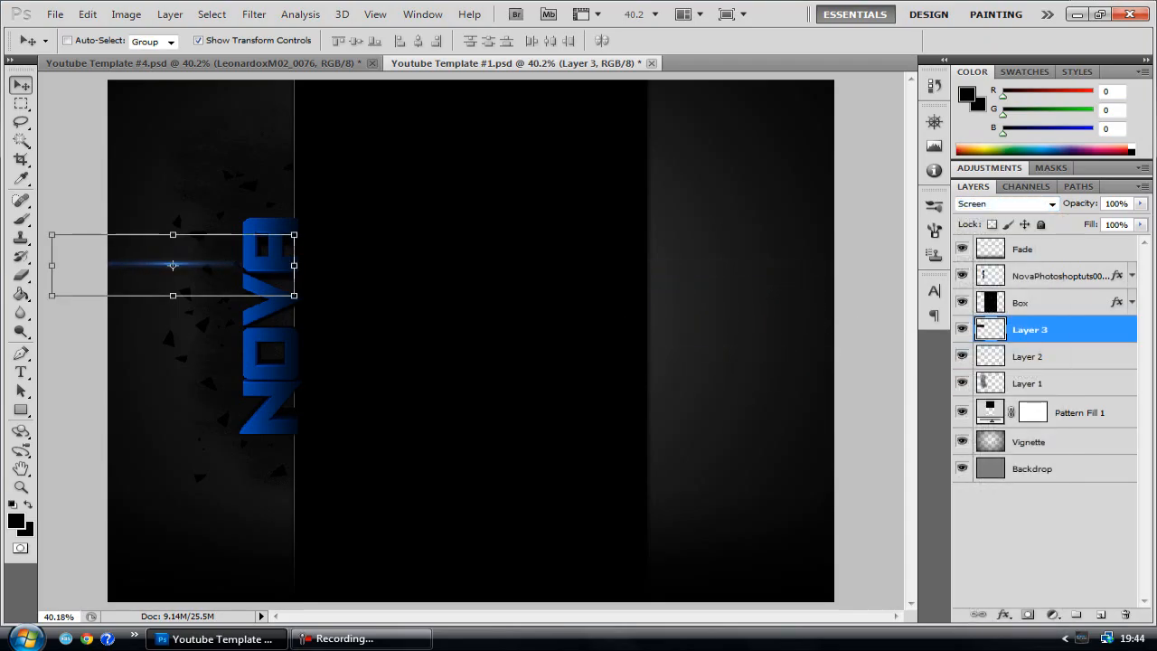
pyautogui.hotkey('ctrl', ']')
pyautogui.hotkey('ctrl', ']')
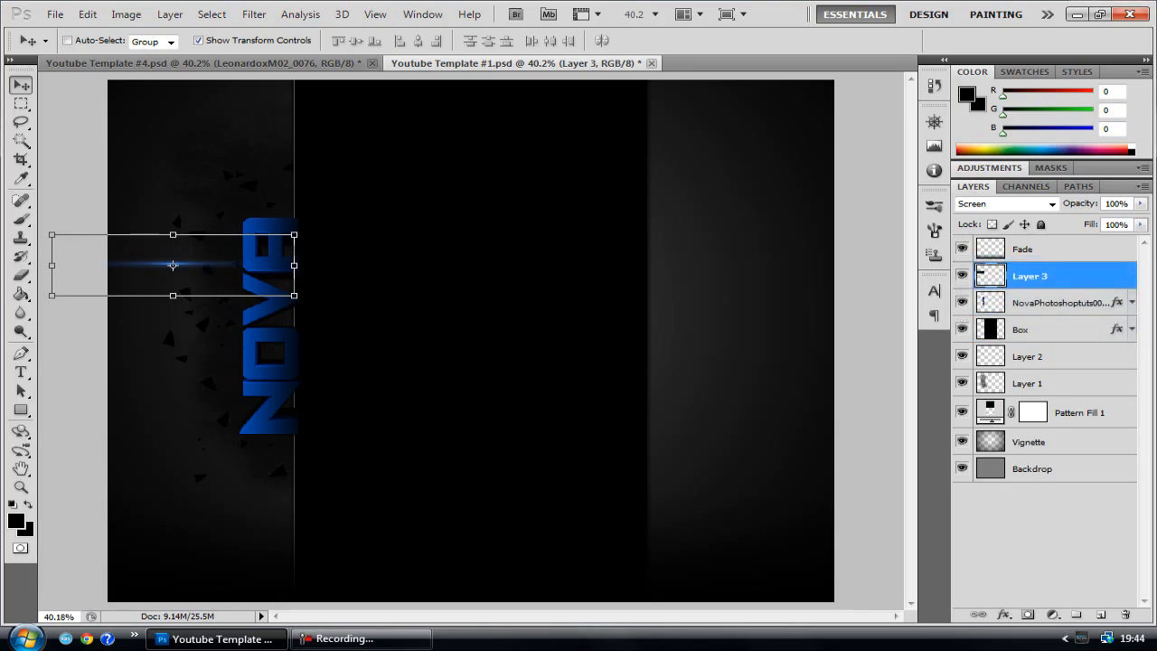
# Rotate the flare 90° counterclockwise and place it over the center box's left edge beside NOVA
pyautogui.hotkey('ctrl', 't')
pyautogui.rightClick(217, 269)
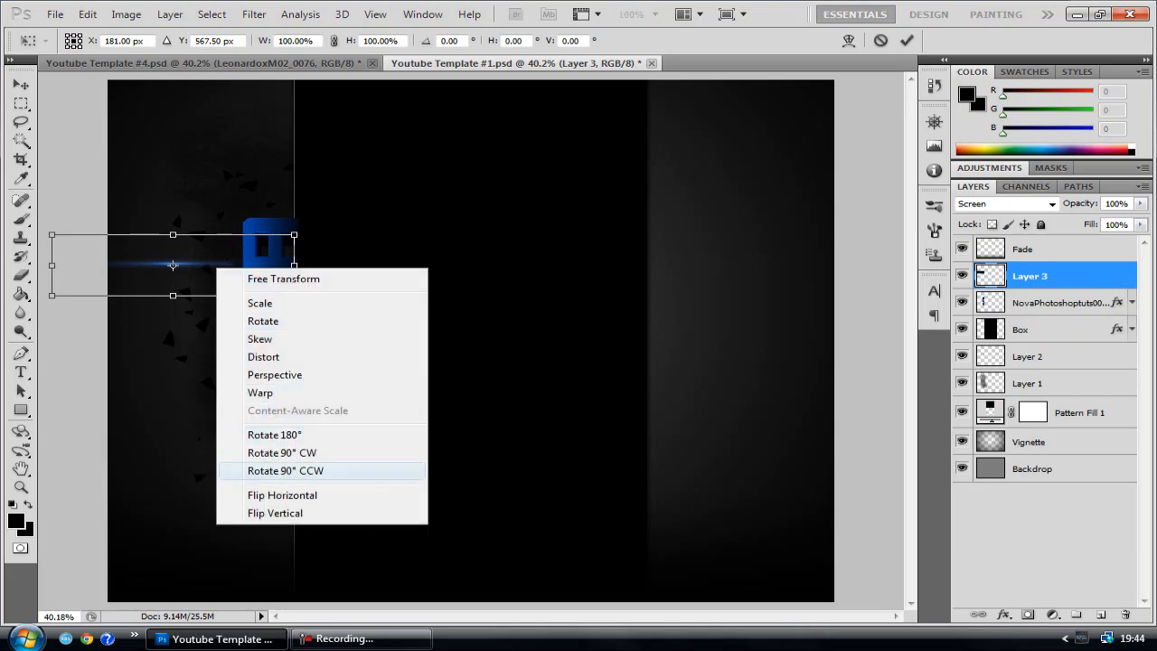
pyautogui.click(284, 469)
pyautogui.moveTo(171, 263); pyautogui.dragTo(294, 326)
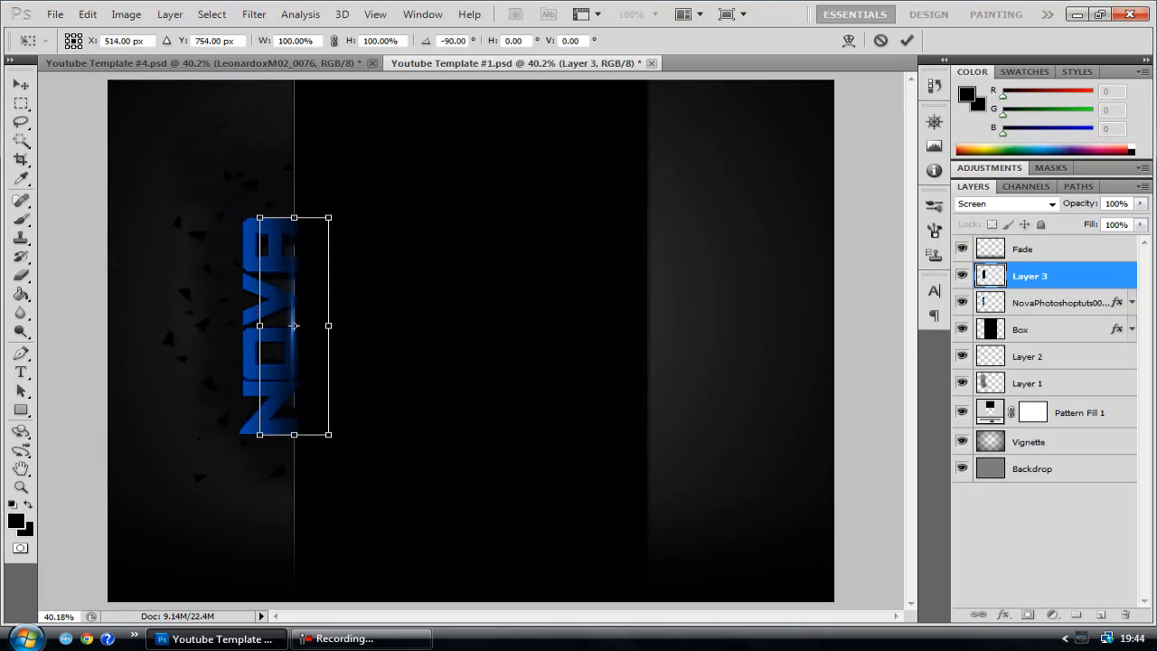
# Stretch the blue flare to 187.30% width along the center box's left edge and nudge it slightly toward the box
pyautogui.moveTo(294, 434); pyautogui.dragTo(294, 543)
pyautogui.moveTo(294, 217); pyautogui.dragTo(294, 137)
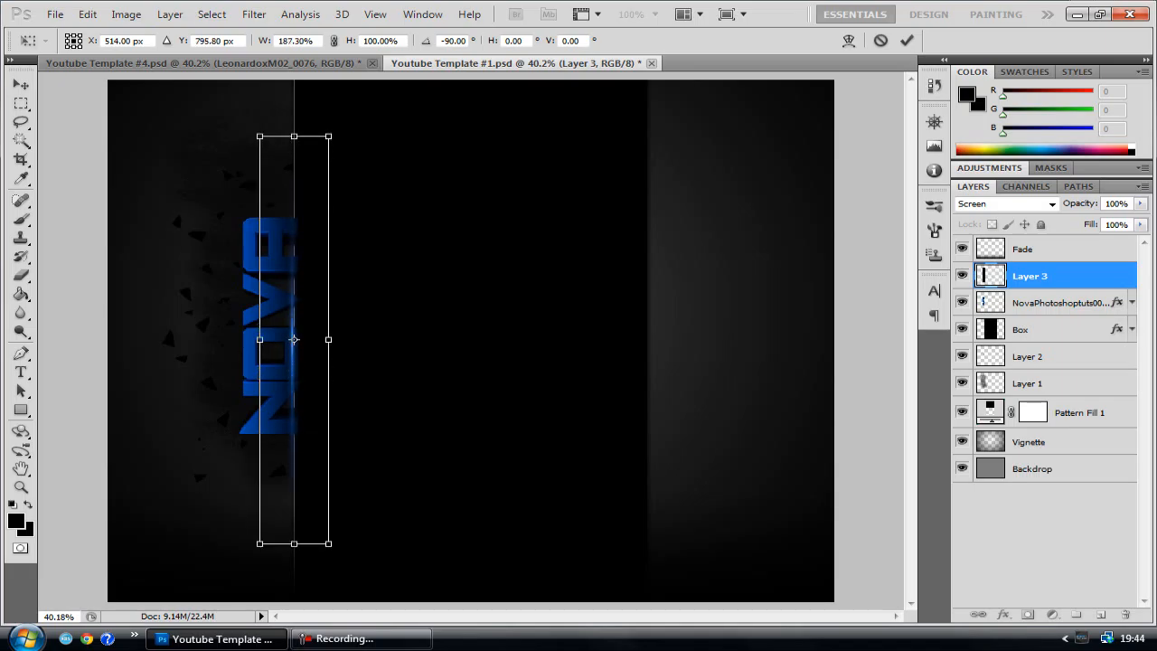
pyautogui.moveTo(294, 338); pyautogui.dragTo(299, 335)
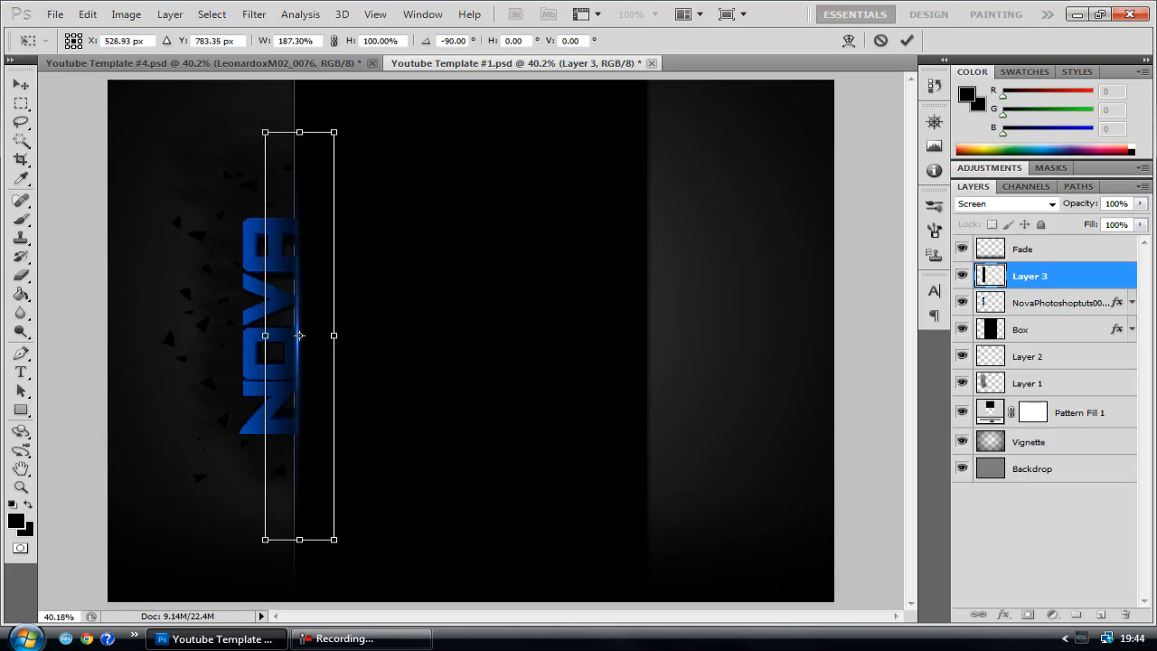
pyautogui.press('Return')
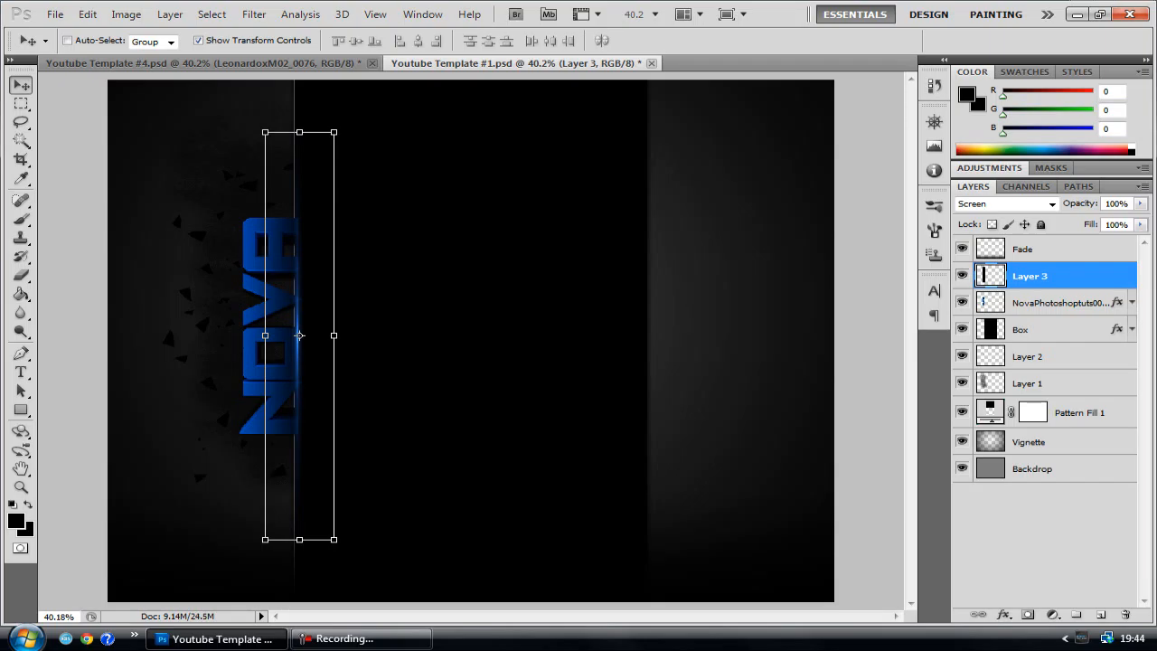
# Create a layer group above Box and move Layer 1, Layer 2, the NOVA text layer and Layer 3 into it
pyautogui.click(1030, 383)
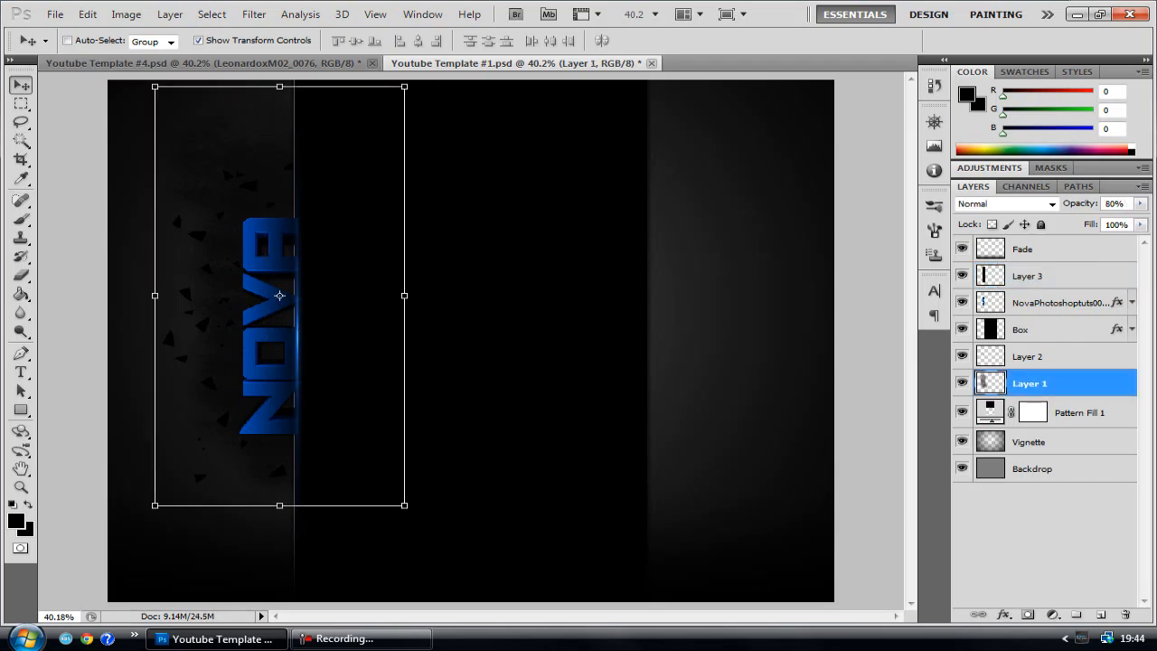
pyautogui.hotkey('alt', ']')
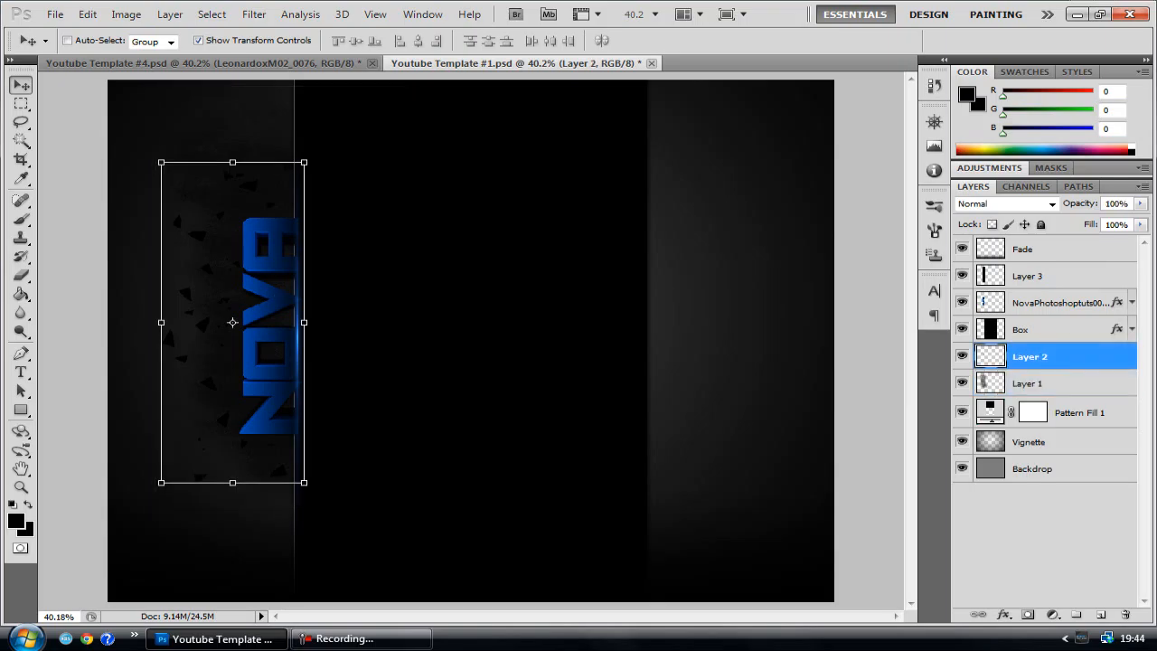
pyautogui.hotkey('alt', ']')
pyautogui.moveTo(1029, 330); pyautogui.dragTo(1029, 387)
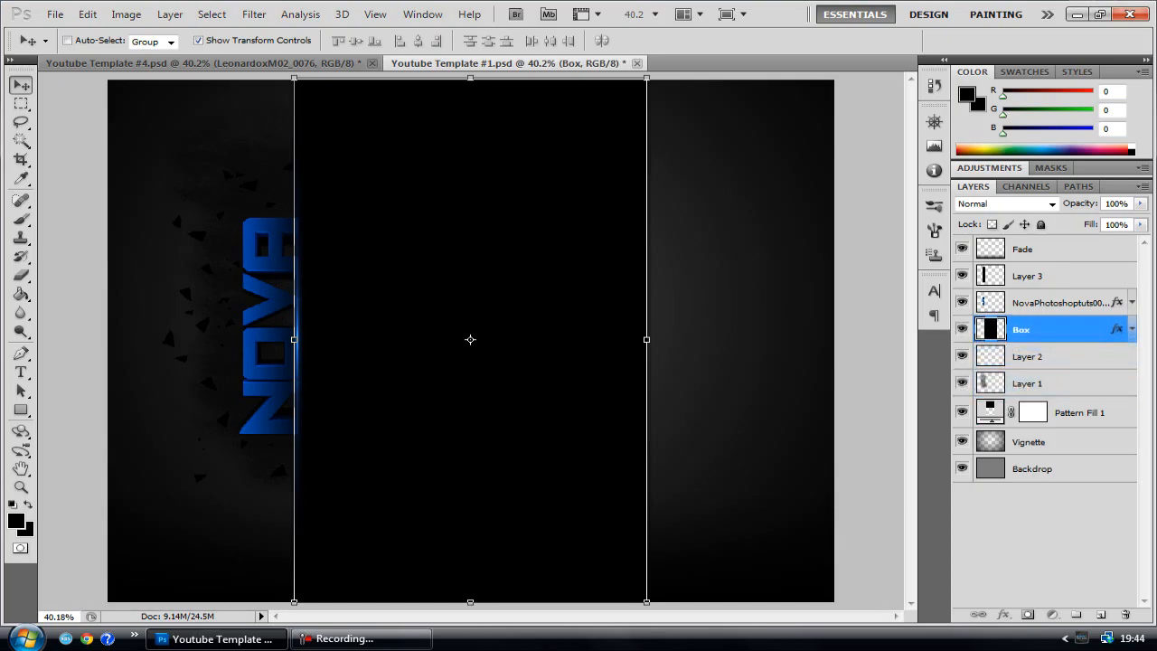
pyautogui.click(1075, 615)
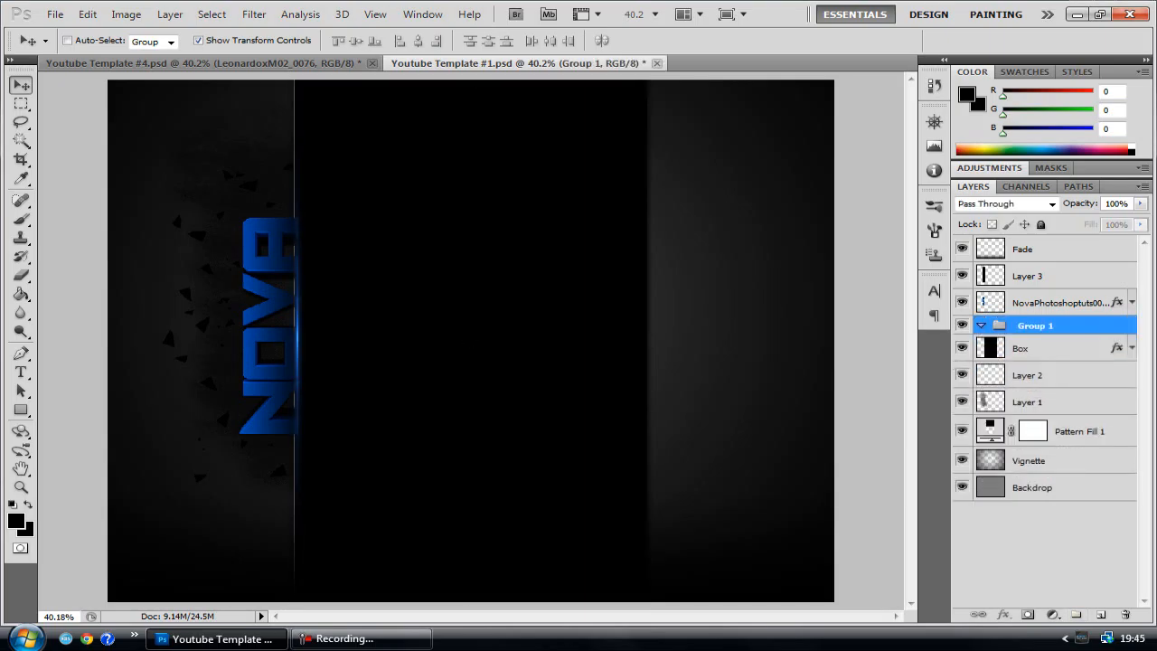
pyautogui.moveTo(1027, 402)
pyautogui.mouseDown()
pyautogui.moveTo(1030, 327)
pyautogui.moveTo(1033, 411)
pyautogui.mouseUp()
pyautogui.moveTo(1048, 302); pyautogui.dragTo(1048, 353)
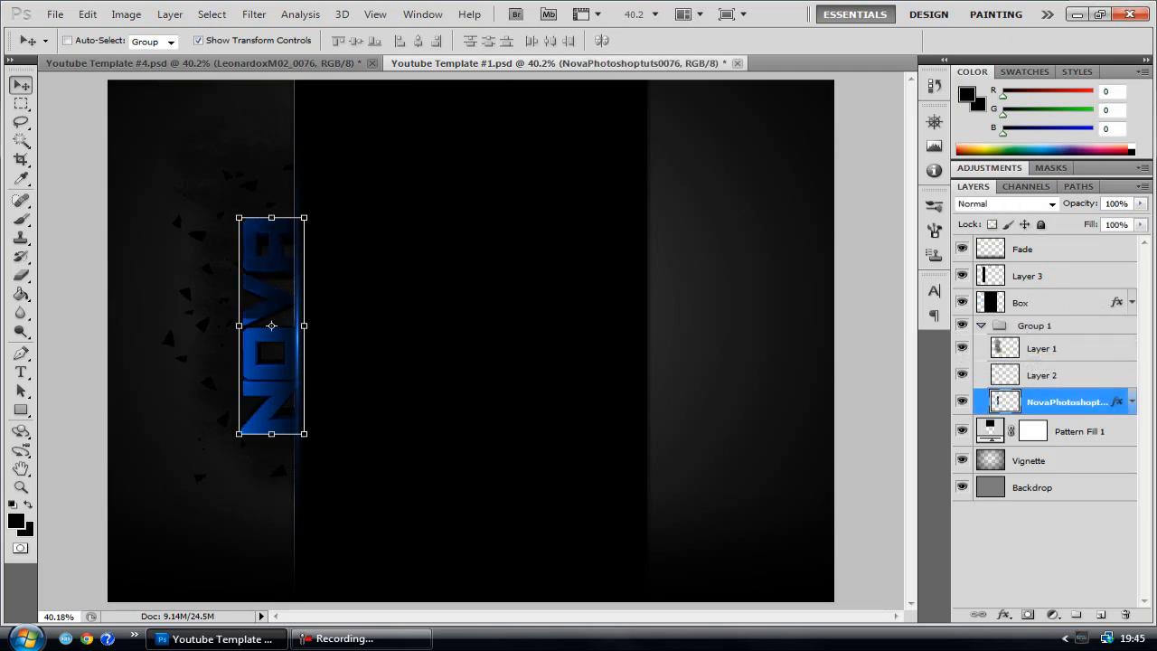
pyautogui.moveTo(1027, 276)
pyautogui.mouseDown()
pyautogui.moveTo(1027, 360)
pyautogui.moveTo(1034, 263)
pyautogui.mouseUp()
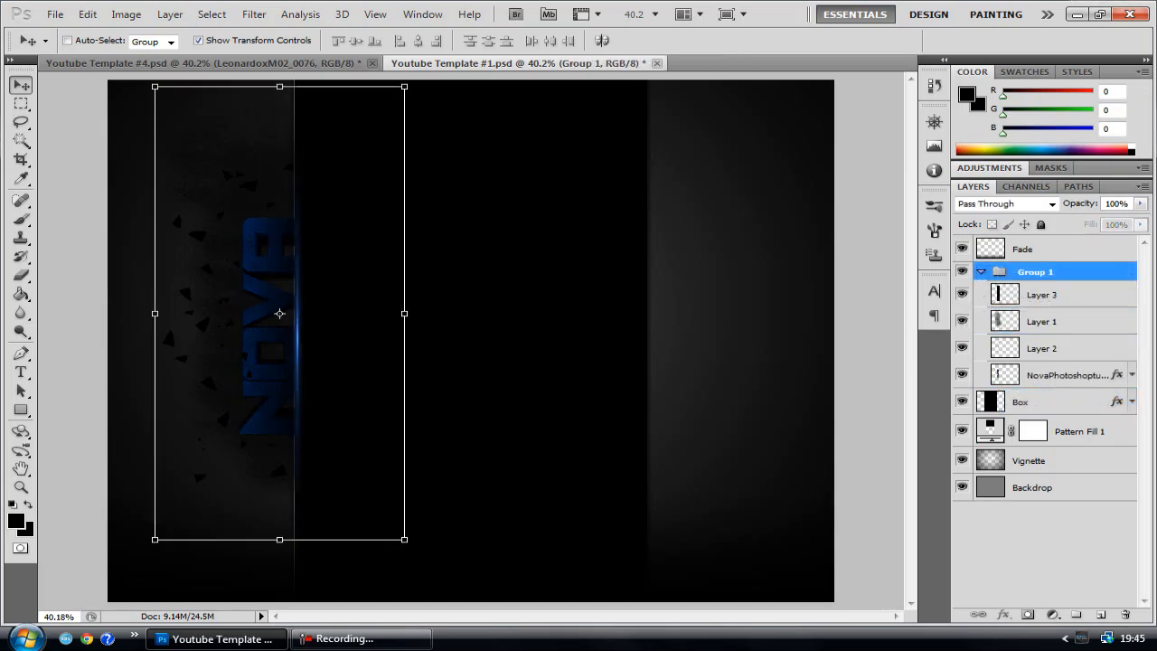
# Reorder the group's layers so that Layer 1 is at the bottom and Layer 2 sits directly below the NOVA text layer
pyautogui.keyDown('ctrl'); pyautogui.click(277, 312); pyautogui.keyUp('ctrl')
pyautogui.keyDown('ctrl'); pyautogui.click(299, 335); pyautogui.keyUp('ctrl')
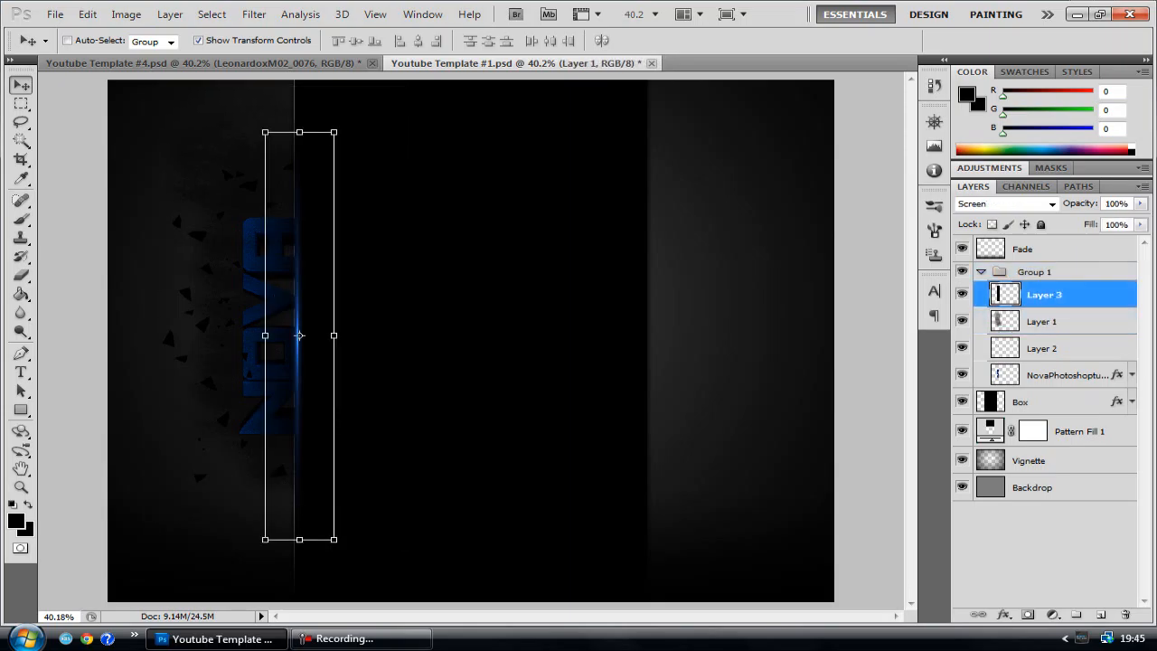
pyautogui.keyDown('ctrl'); pyautogui.click(280, 294); pyautogui.keyUp('ctrl')
pyautogui.hotkey('ctrl', '[')
pyautogui.hotkey('ctrl', '[')
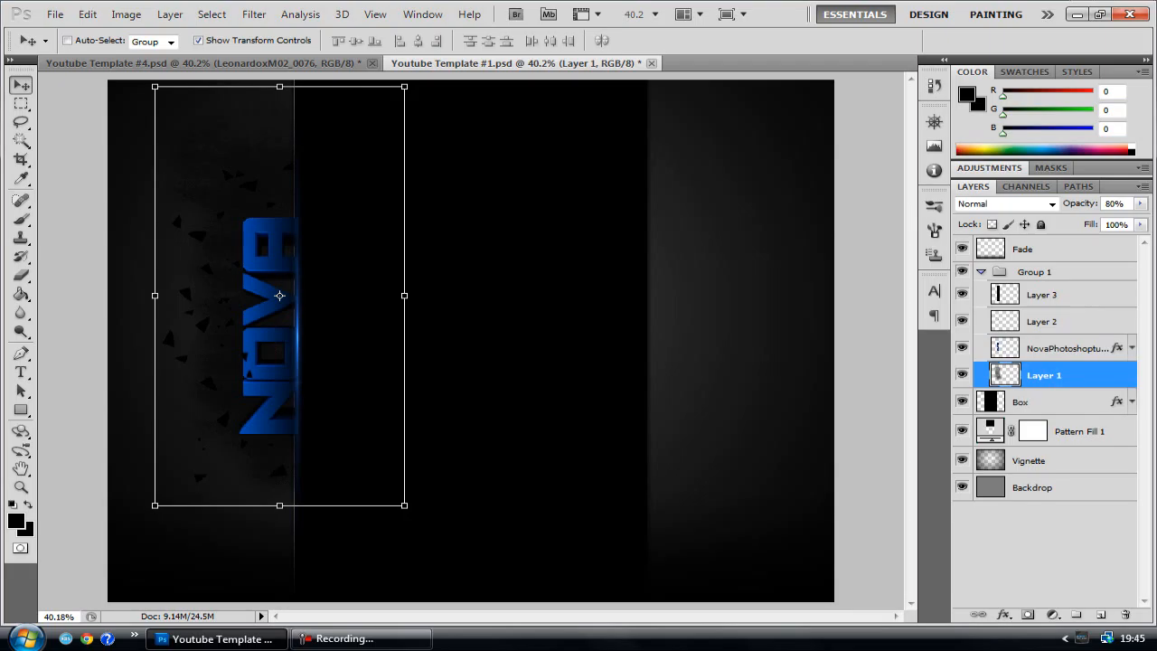
pyautogui.keyDown('ctrl'); pyautogui.click(273, 321); pyautogui.keyUp('ctrl')
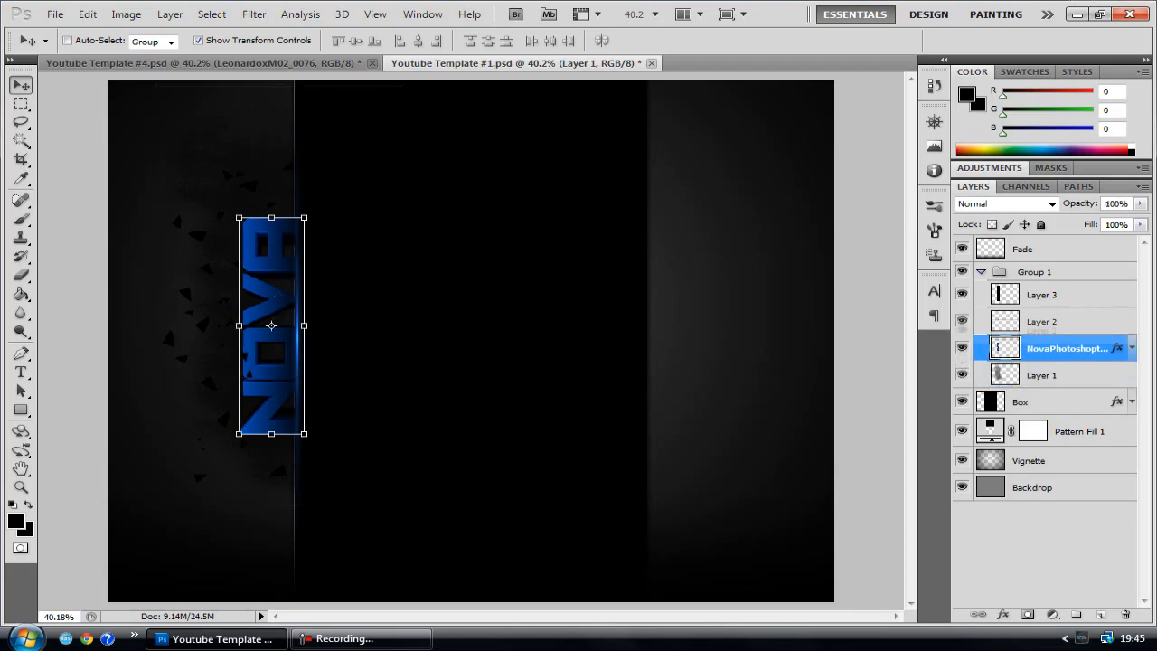
pyautogui.moveTo(1049, 324); pyautogui.dragTo(1048, 349)
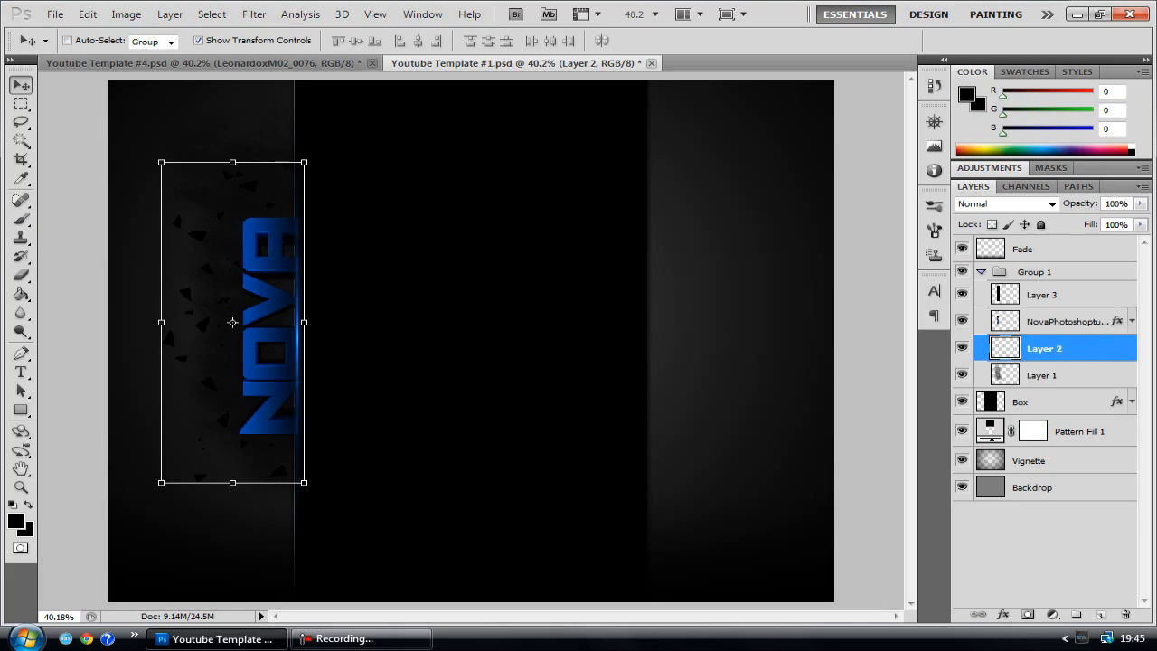
# Collapse Group 1 and duplicate it within the same document as Group 1 copy
pyautogui.click(981, 272)
pyautogui.rightClick(1013, 274)
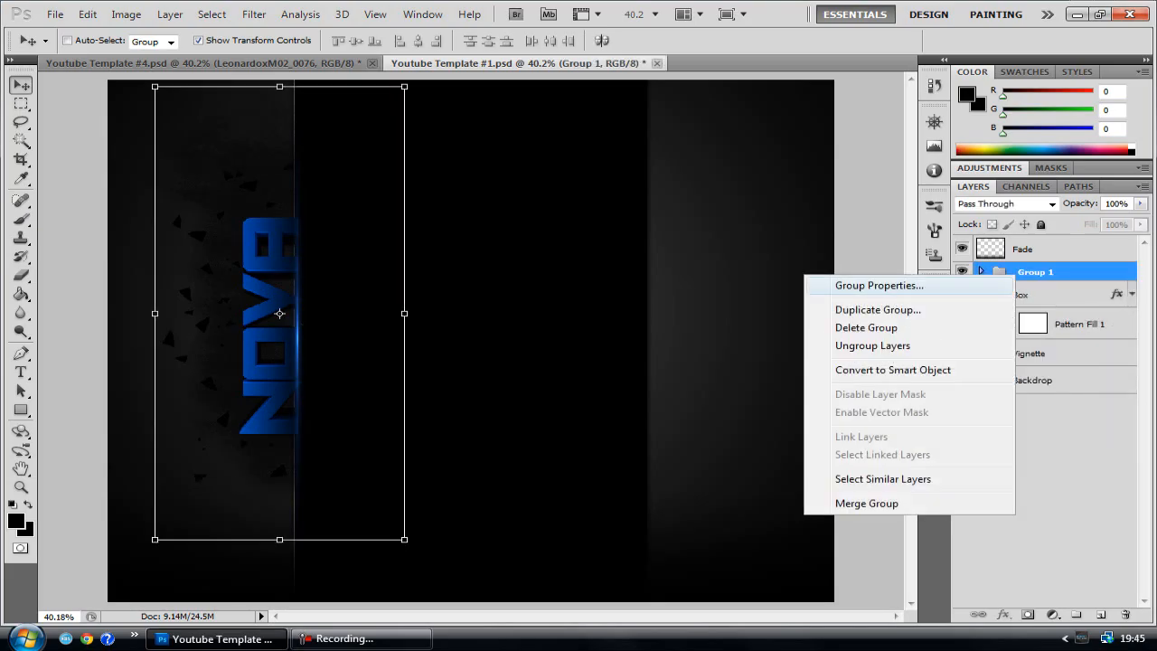
pyautogui.click(877, 309)
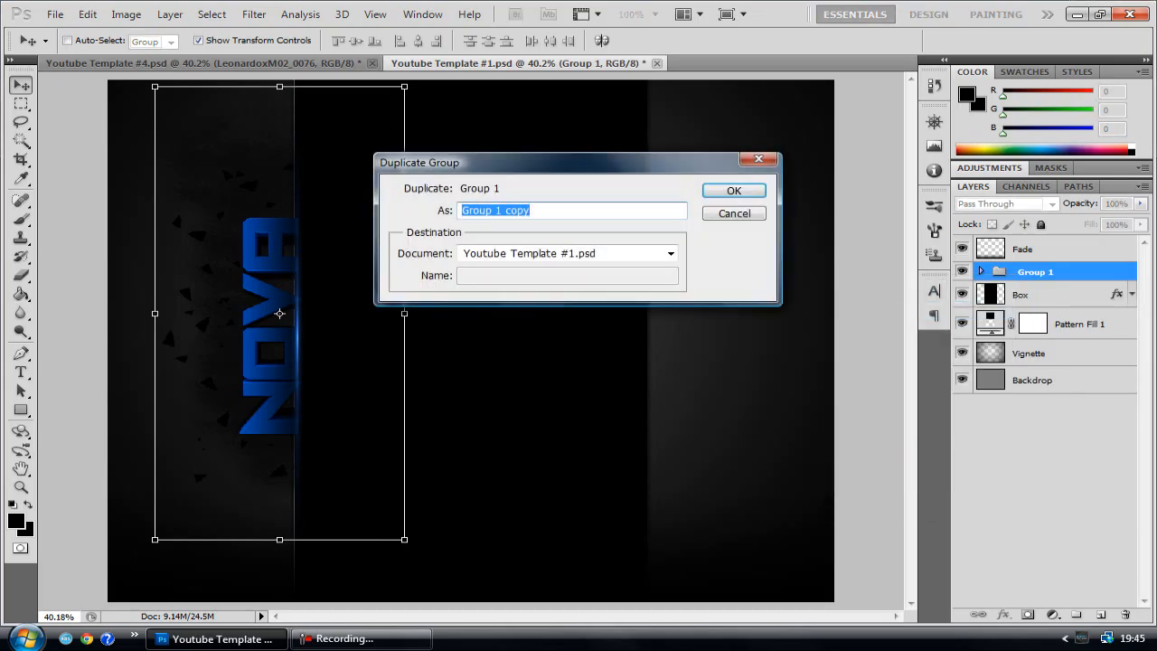
pyautogui.press('Return')
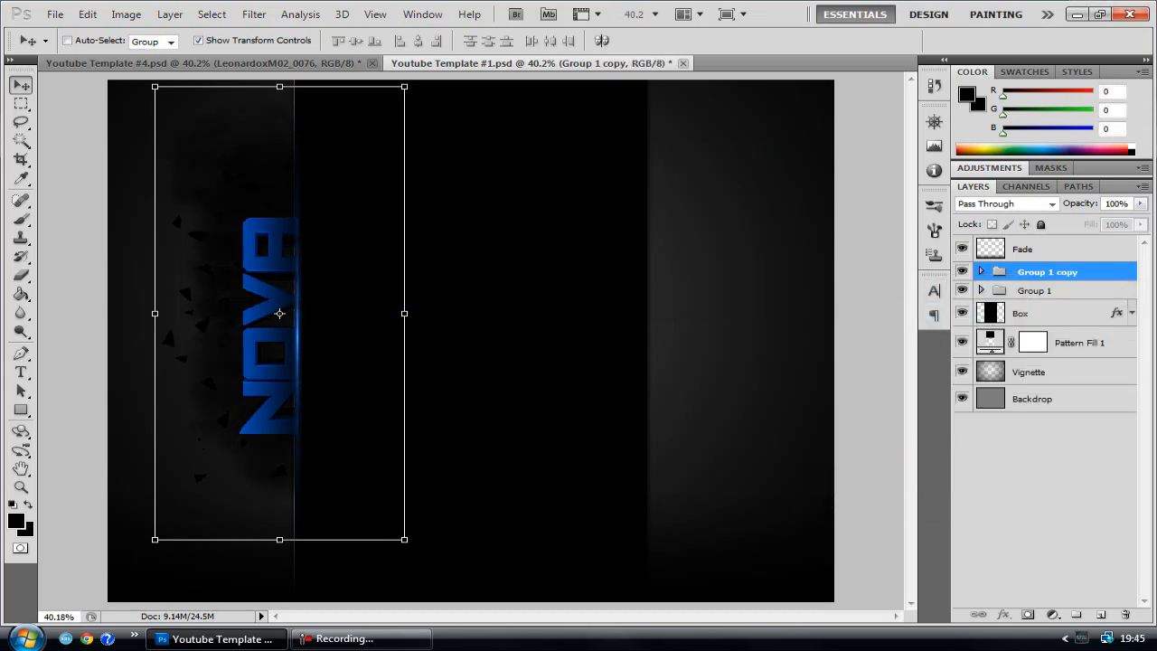
# Rotate Group 1 copy by 180° and place it against the center box's right edge, mirroring the NOVA group on the left
pyautogui.moveTo(279, 314); pyautogui.dragTo(439, 335)
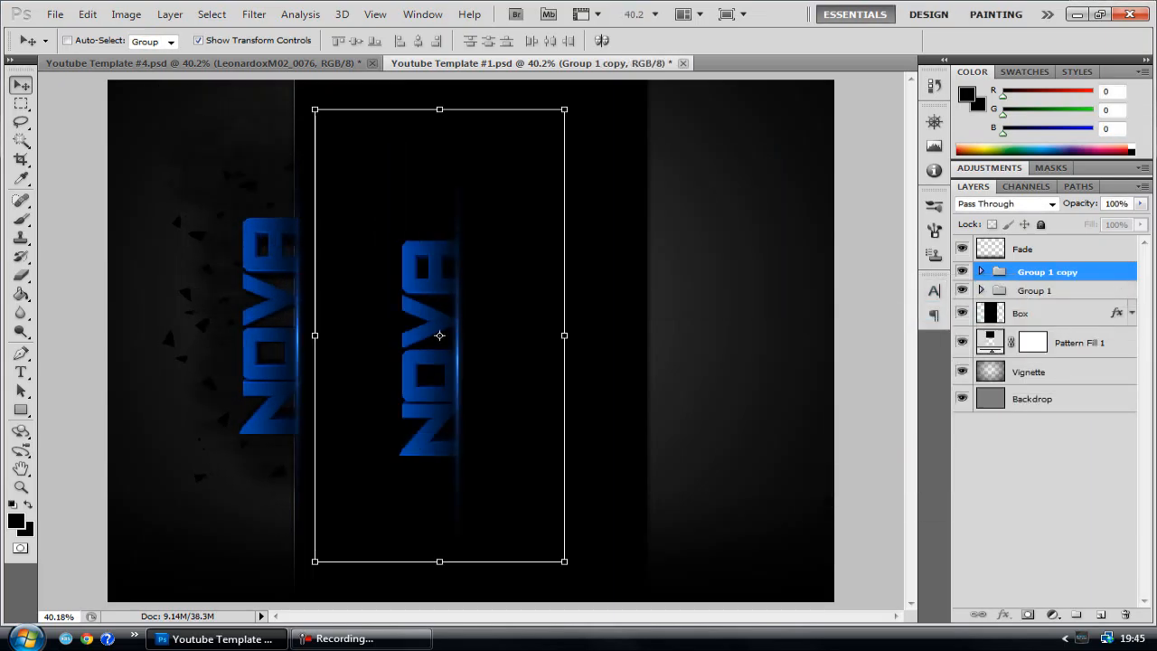
pyautogui.hotkey('ctrl', 't')
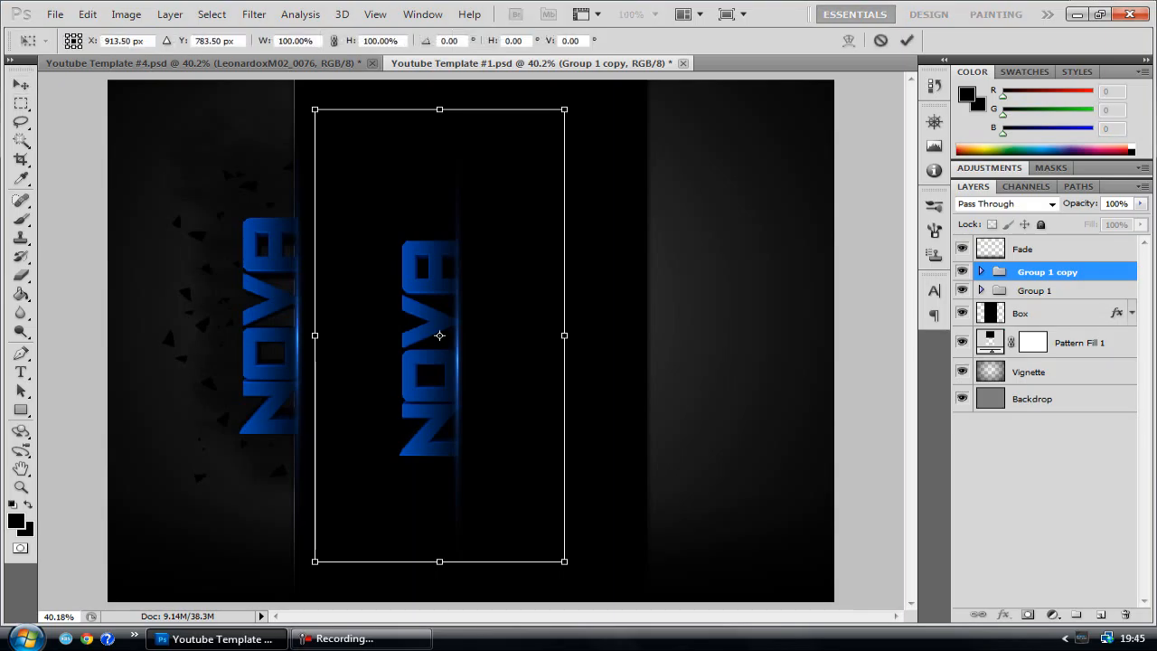
pyautogui.rightClick(439, 336)
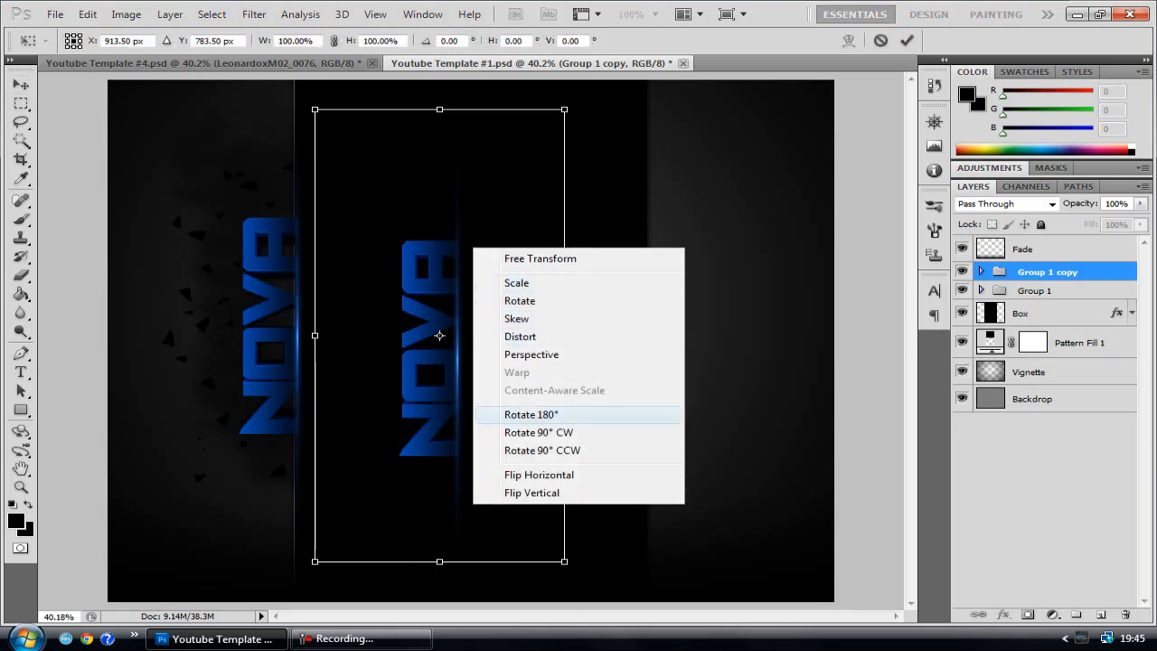
pyautogui.click(538, 432)
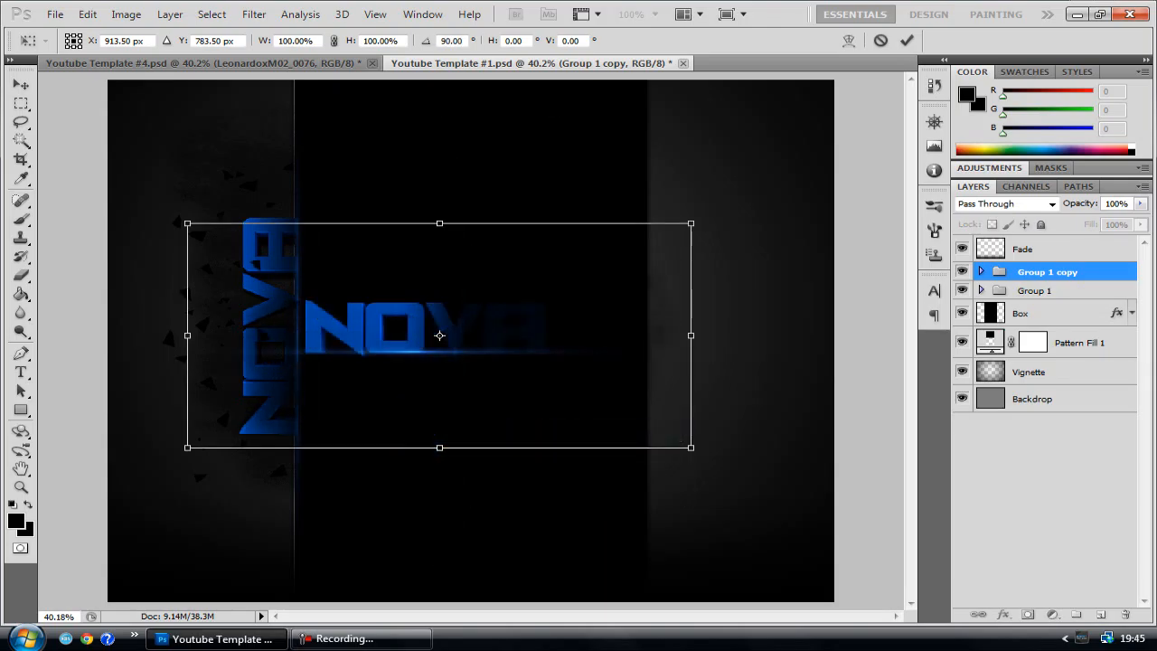
pyautogui.rightClick(514, 328)
pyautogui.click(578, 512)
pyautogui.moveTo(439, 335); pyautogui.dragTo(665, 335)
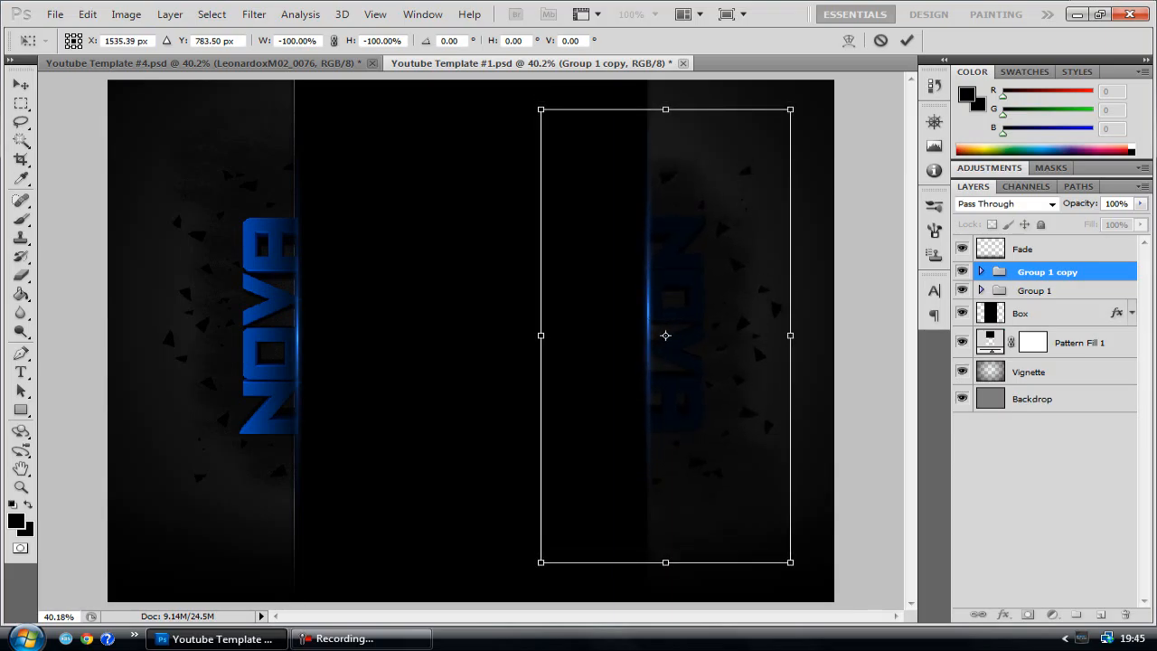
pyautogui.press('Return')
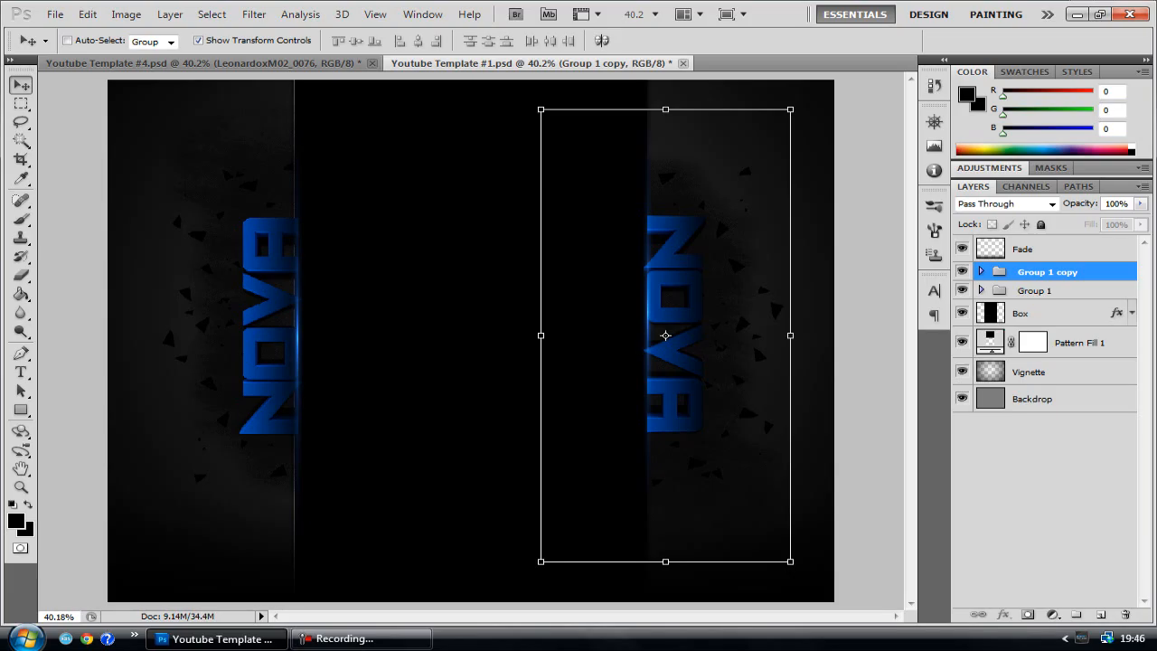
# Reverse the gradient overlay on the NOVA text layer inside Group 1 copy
pyautogui.click(982, 271)
pyautogui.keyDown('ctrl'); pyautogui.click(673, 323); pyautogui.keyUp('ctrl')
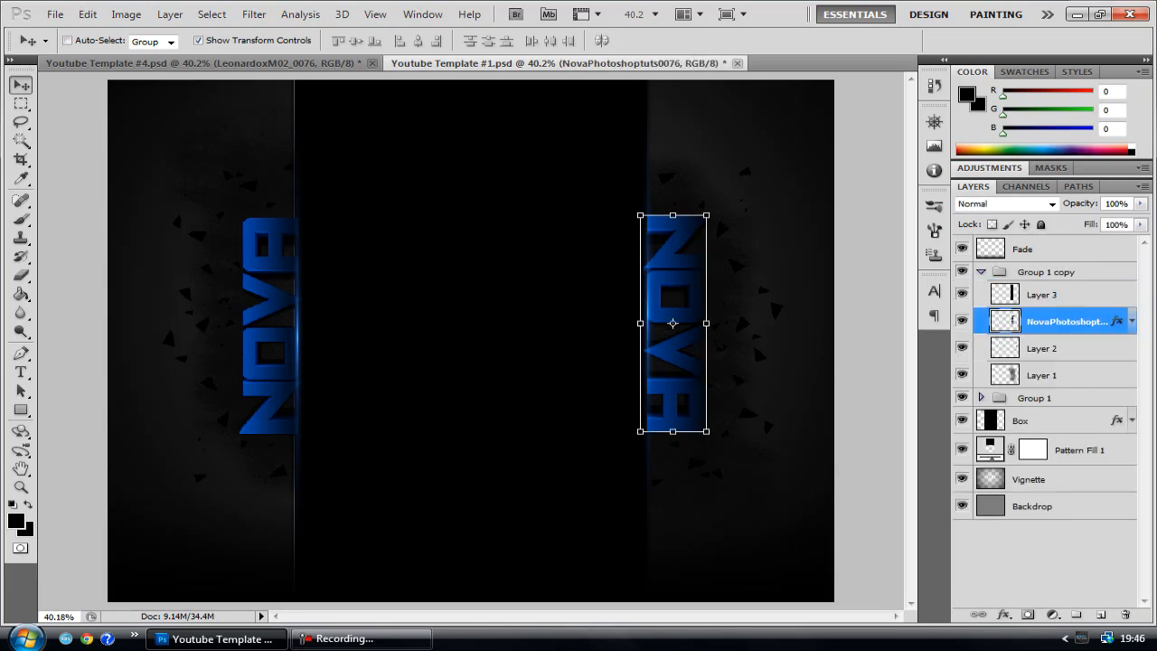
pyautogui.doubleClick(1116, 321)
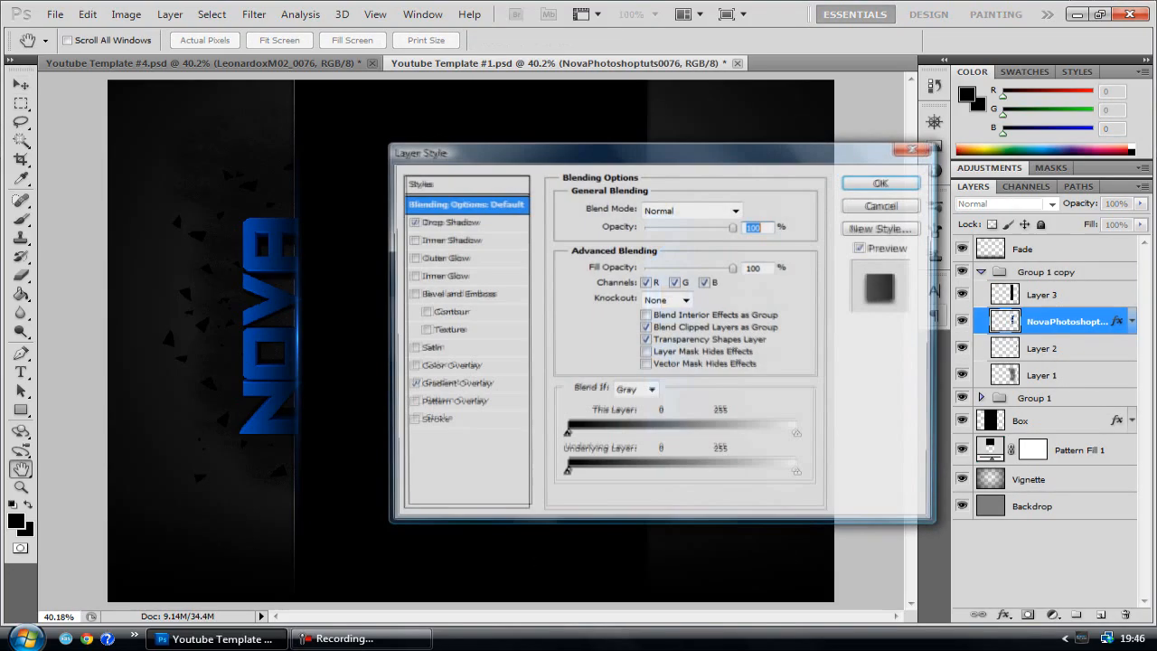
pyautogui.click(457, 384)
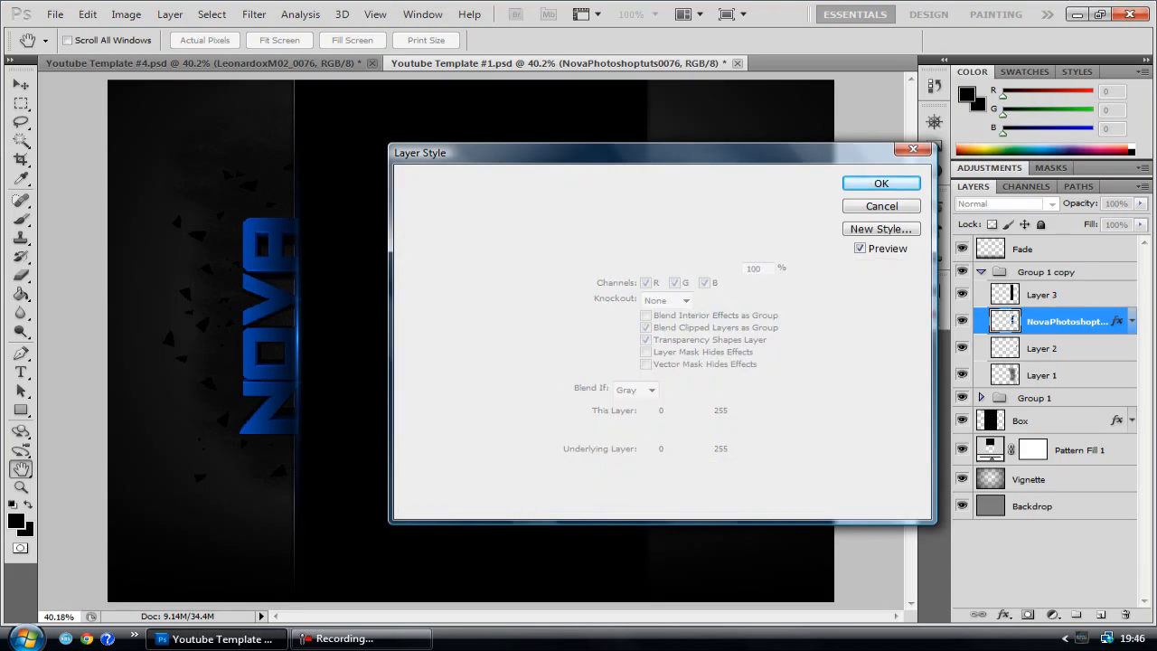
pyautogui.click(748, 244)
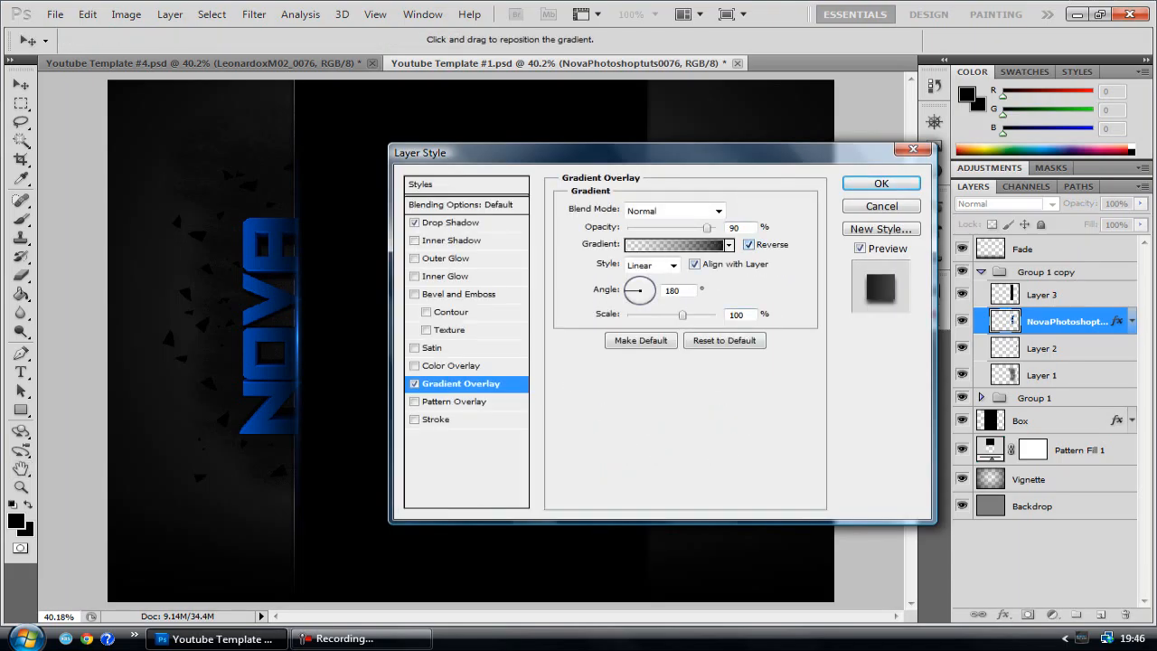
pyautogui.click(881, 183)
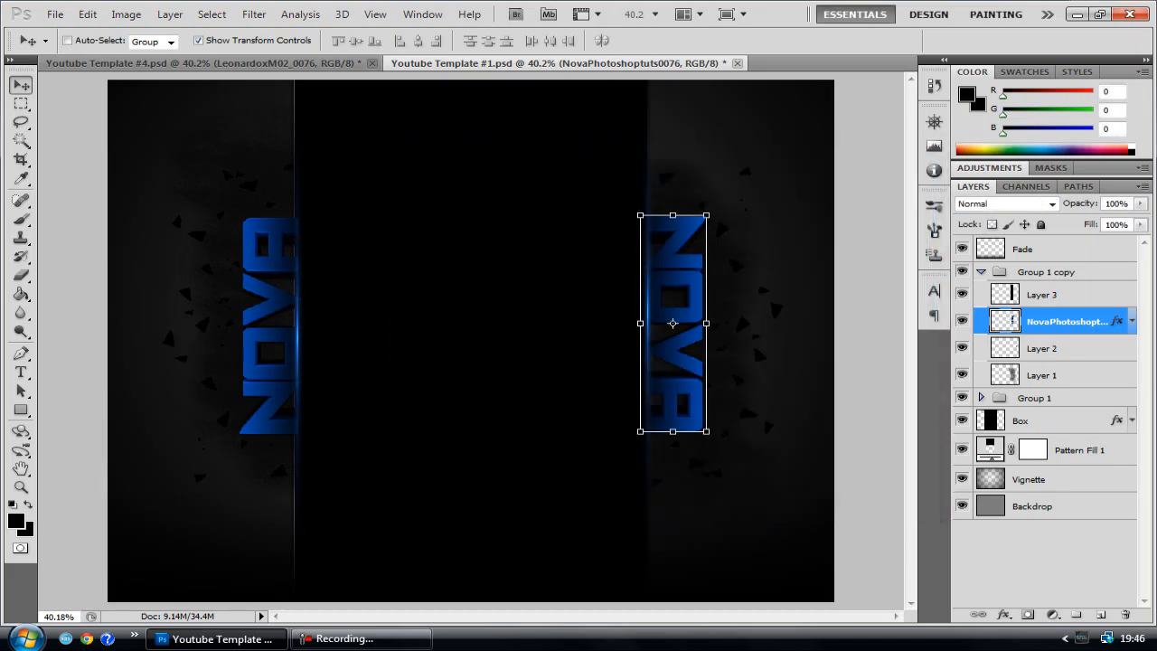
pyautogui.hotkey('ctrl', 'h')
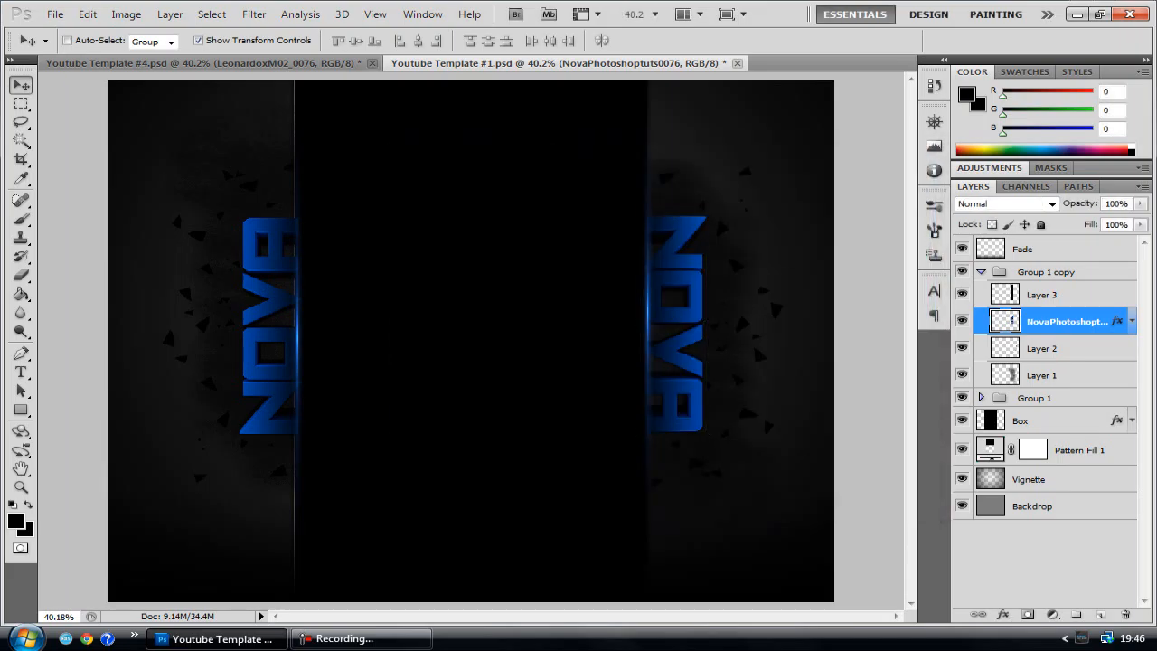
pyautogui.hotkey('ctrl', 'h')
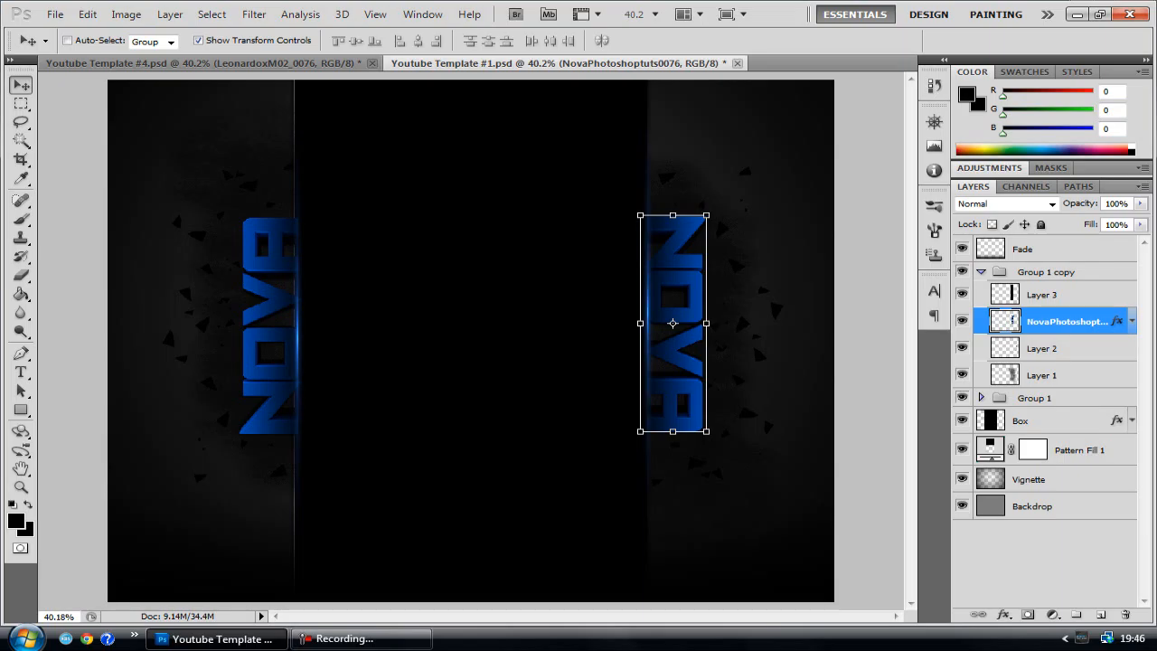